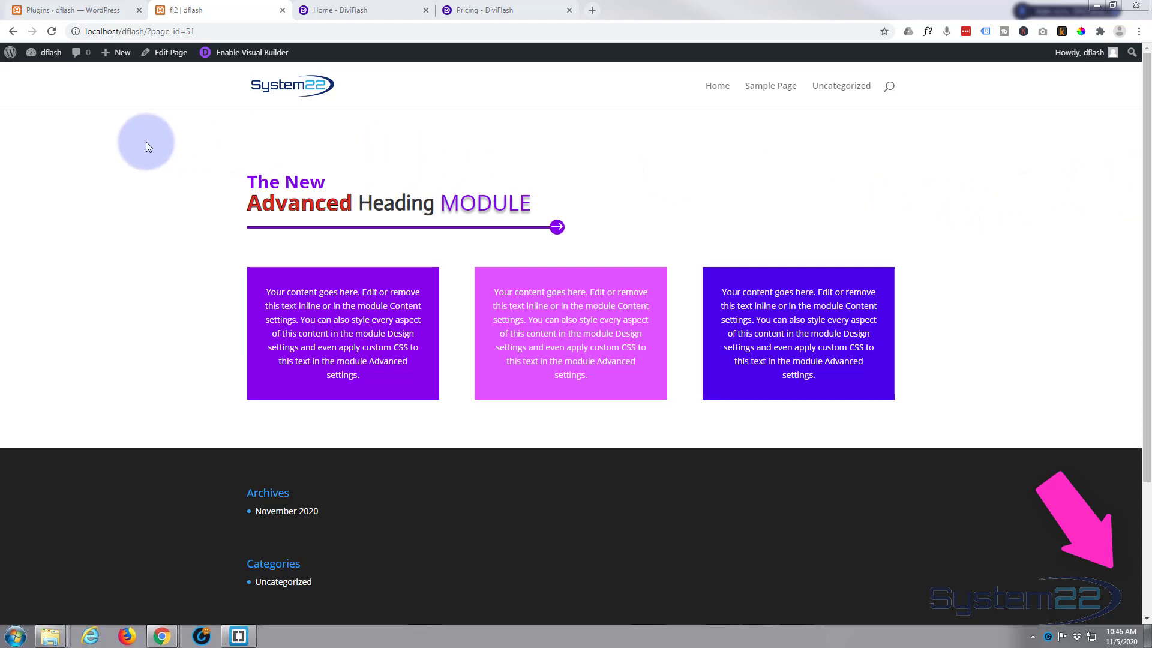
Browse the DiviFlash home and pricing pages, then return to the local heading example page.
{"action": "left_click", "coordinate": [364, 12]}
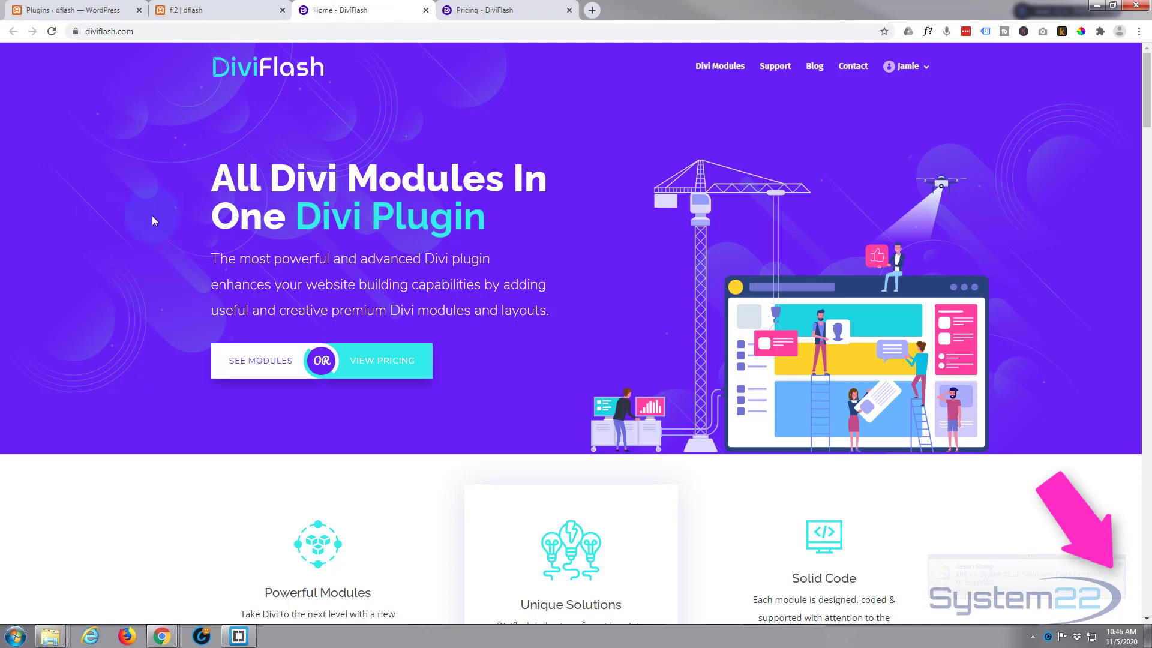
{"action": "scroll", "coordinate": [148, 237], "scroll_direction": "down", "scroll_amount": 3}
{"action": "scroll", "coordinate": [153, 234], "scroll_direction": "down", "scroll_amount": 9}
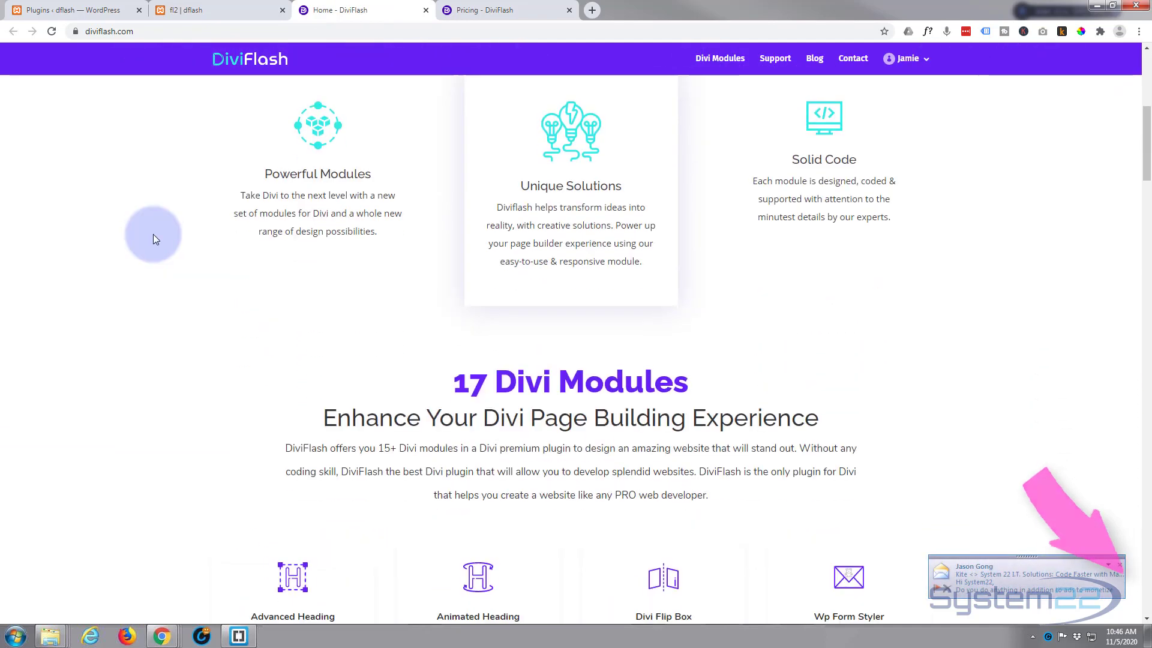
{"action": "scroll", "coordinate": [155, 238], "scroll_direction": "down", "scroll_amount": 2}
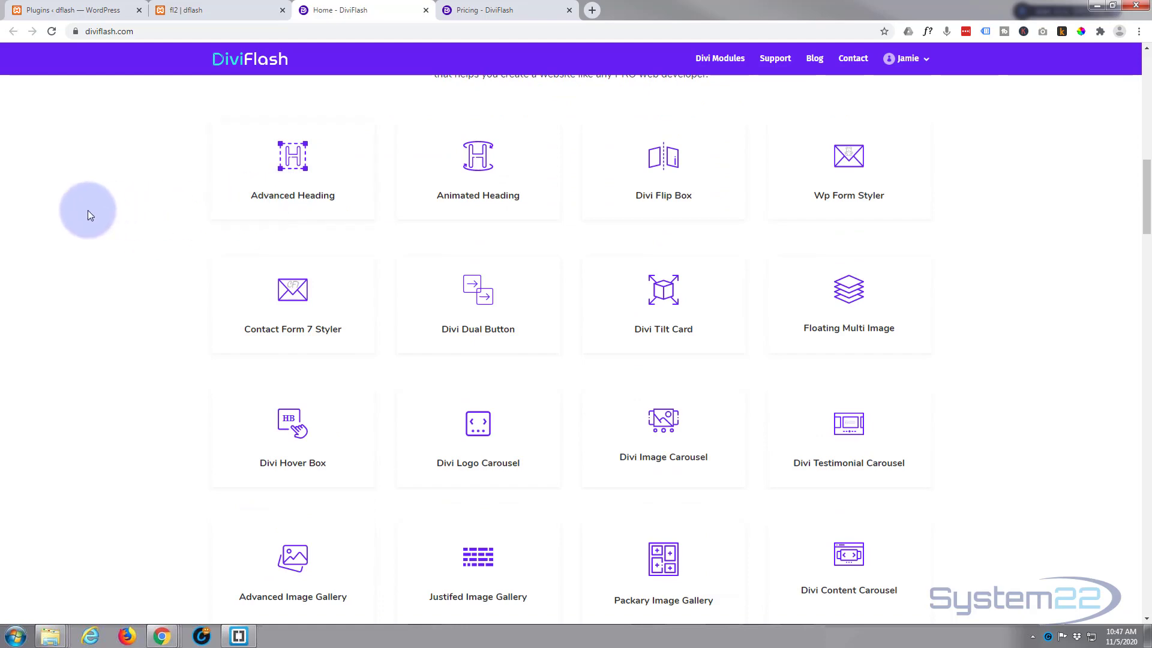
{"action": "left_click", "coordinate": [476, 10]}
{"action": "scroll", "coordinate": [333, 210], "scroll_direction": "down", "scroll_amount": 5}
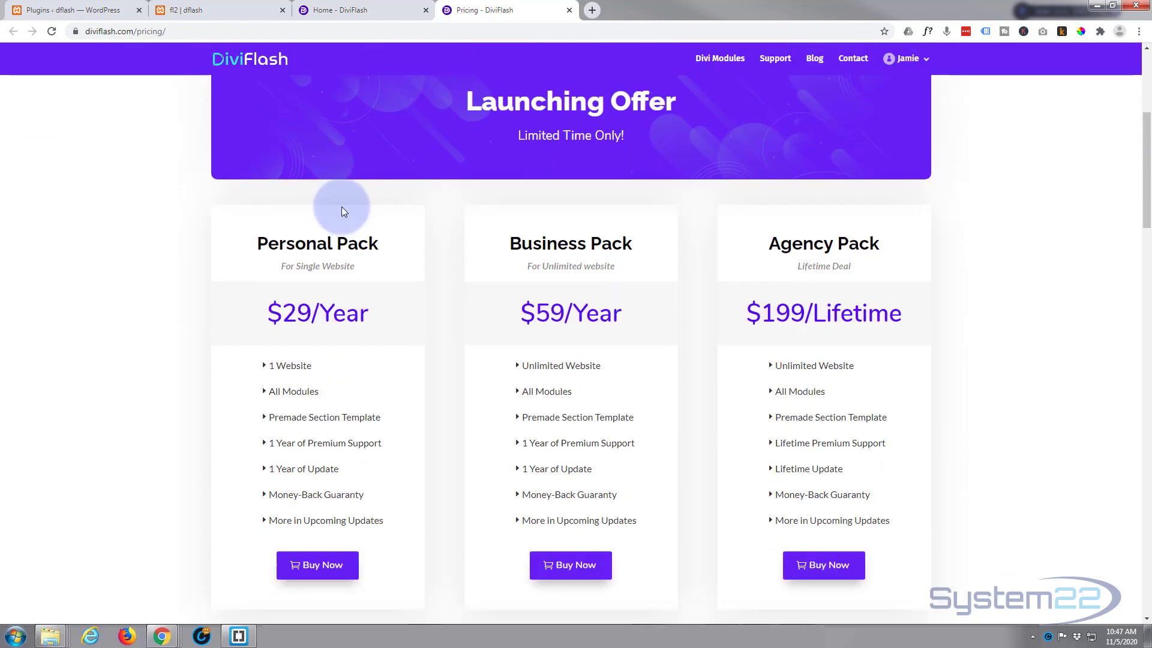
{"action": "scroll", "coordinate": [344, 206], "scroll_direction": "down", "scroll_amount": 2}
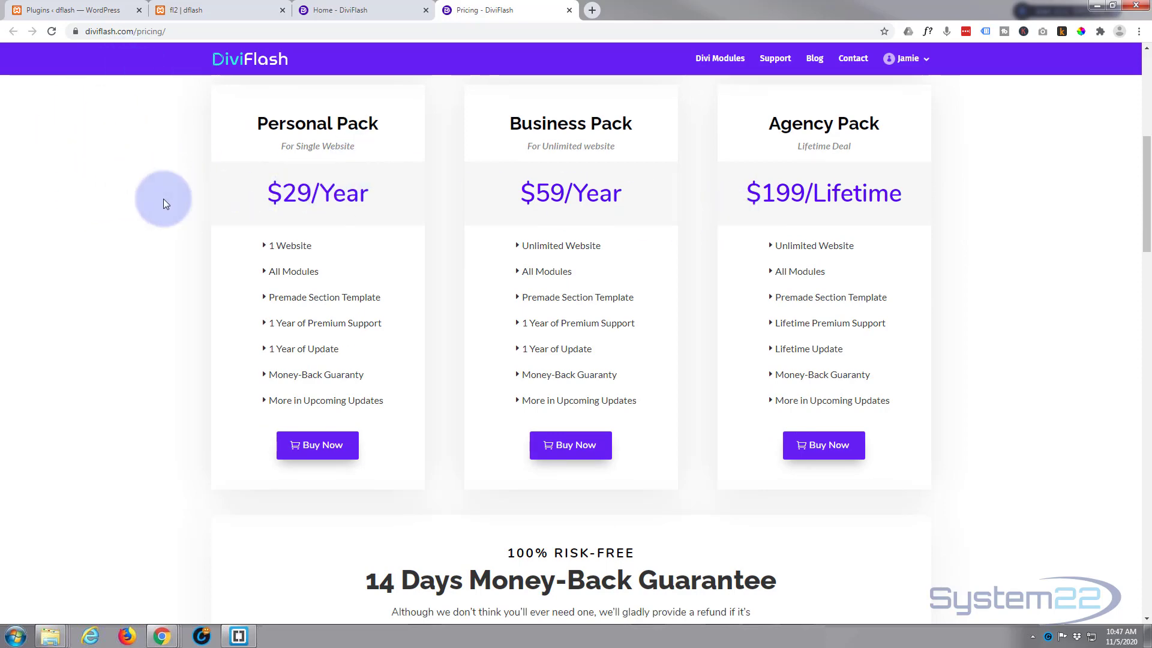
{"action": "scroll", "coordinate": [143, 197], "scroll_direction": "up", "scroll_amount": 7}
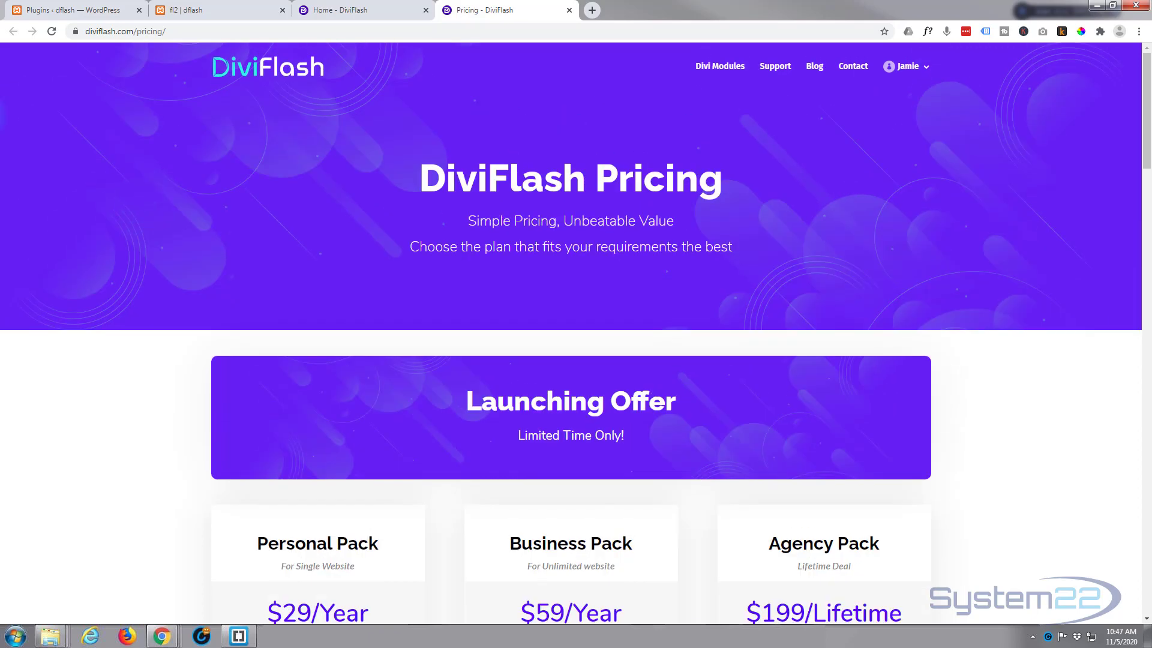
{"action": "left_click", "coordinate": [199, 11]}
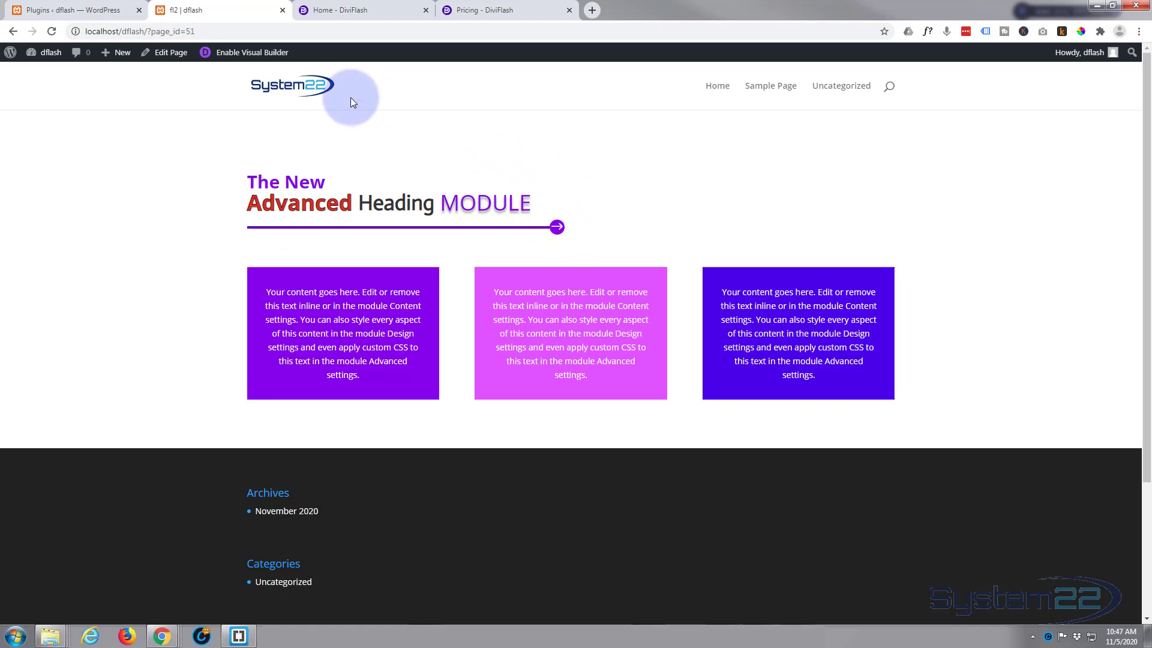
Enable the Visual Builder, delete the existing heading module, and start adding a module to the empty row.
{"action": "left_click", "coordinate": [246, 54]}
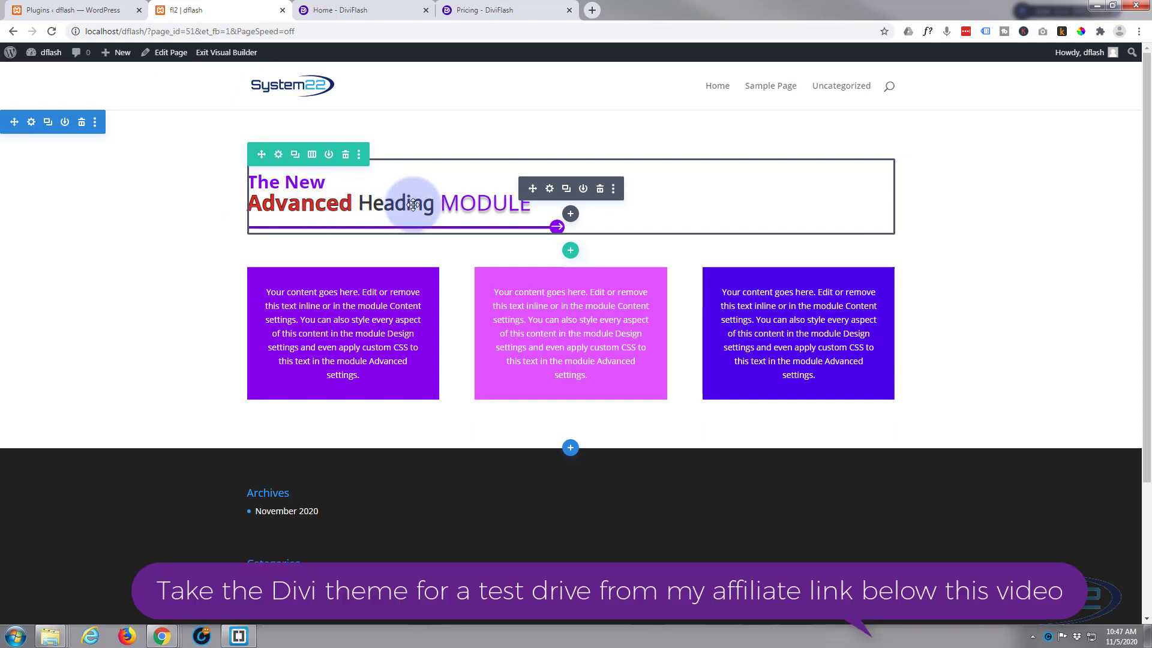
{"action": "left_click", "coordinate": [600, 189]}
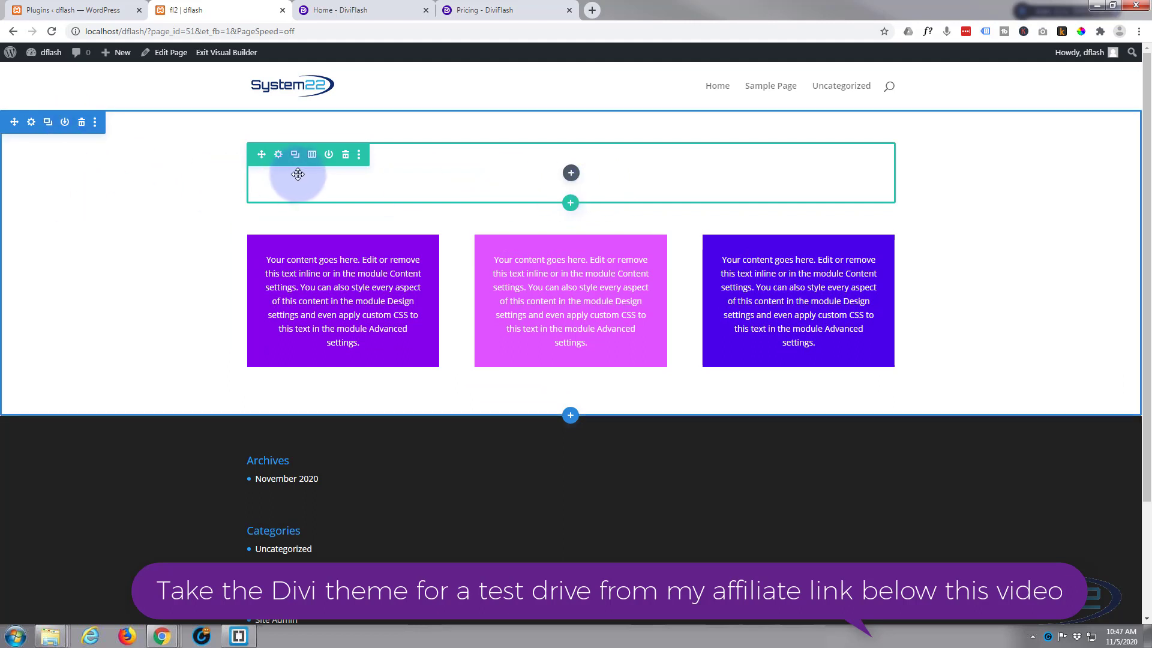
{"action": "left_click", "coordinate": [570, 175]}
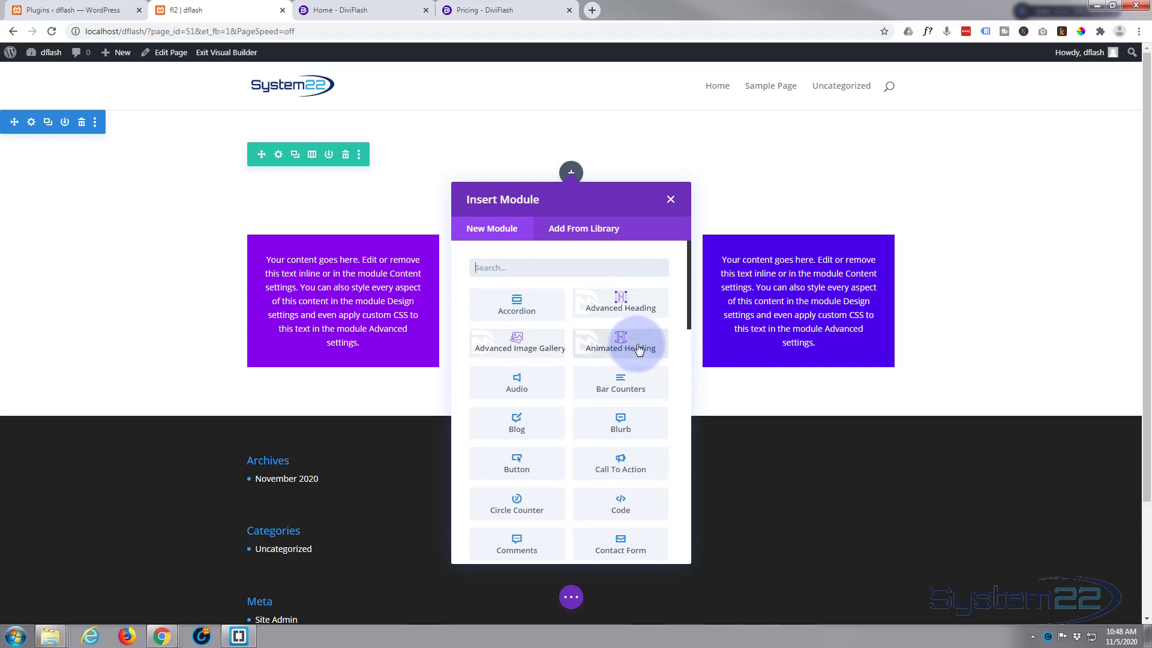
Insert an Advanced Heading module with 'Advanced' as title prefix and 'Heading' as infix.
{"action": "left_click", "coordinate": [620, 303]}
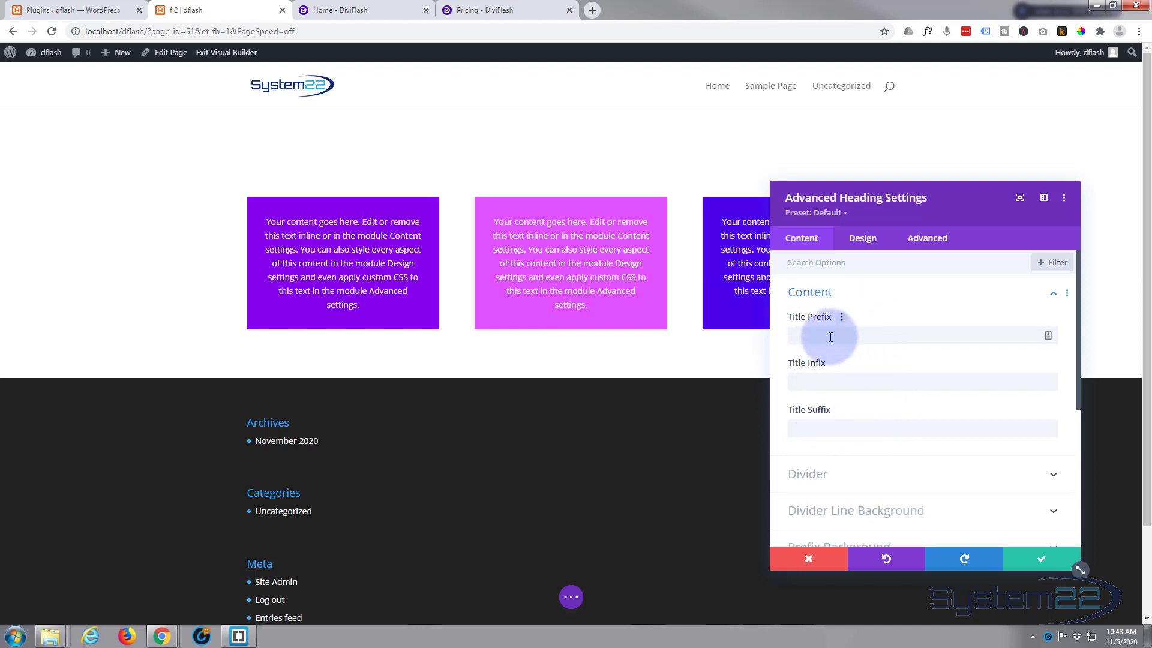
{"action": "left_click", "coordinate": [810, 335]}
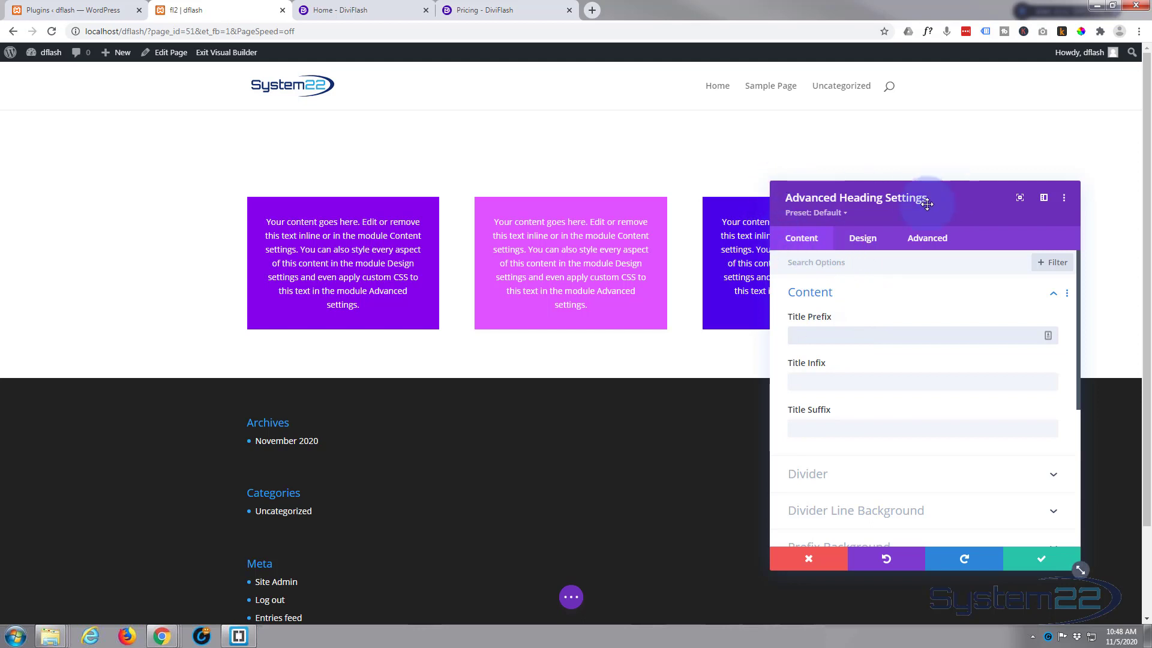
{"action": "type", "text": "Adva"}
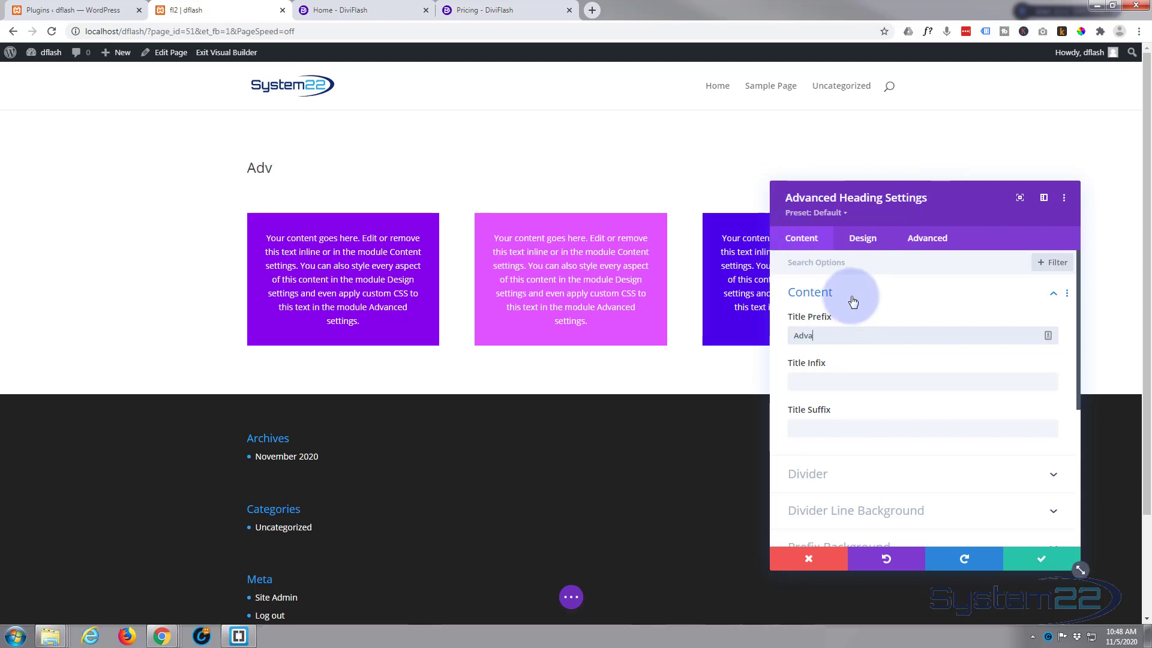
{"action": "type", "text": "nced"}
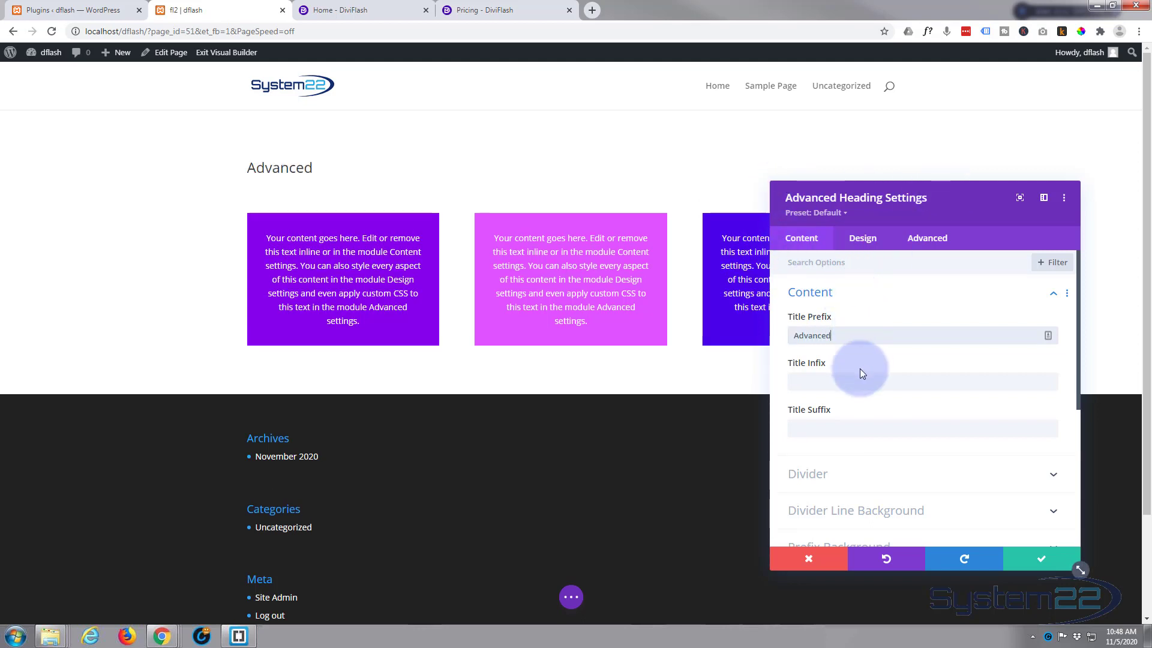
{"action": "left_click", "coordinate": [816, 384]}
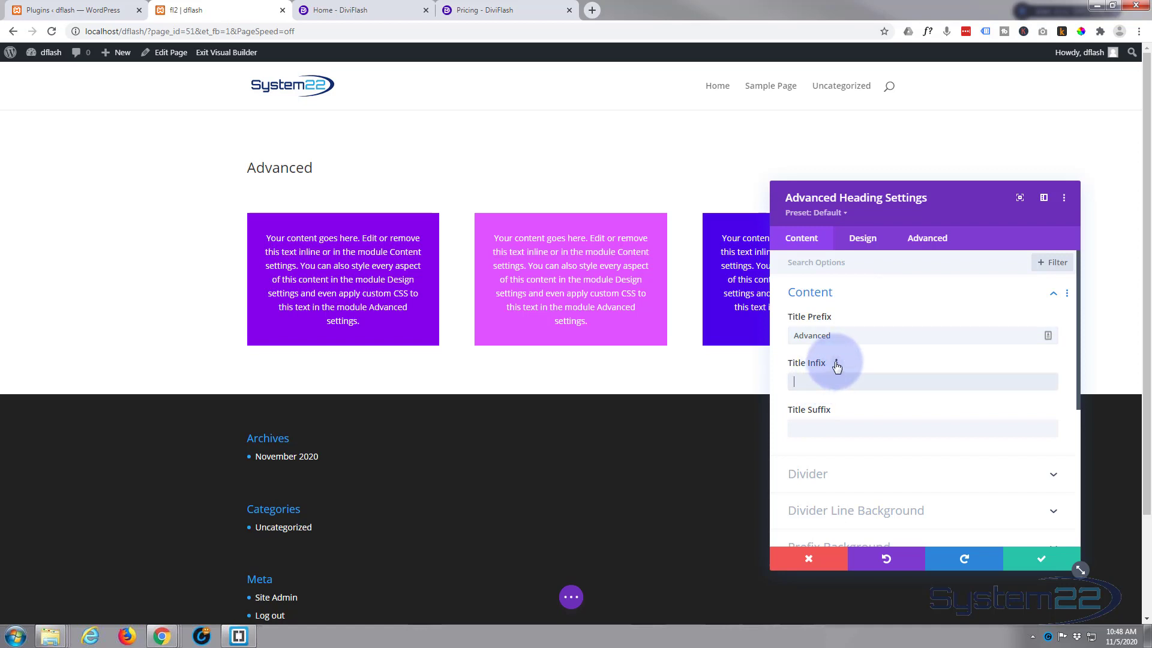
{"action": "type", "text": "Heading"}
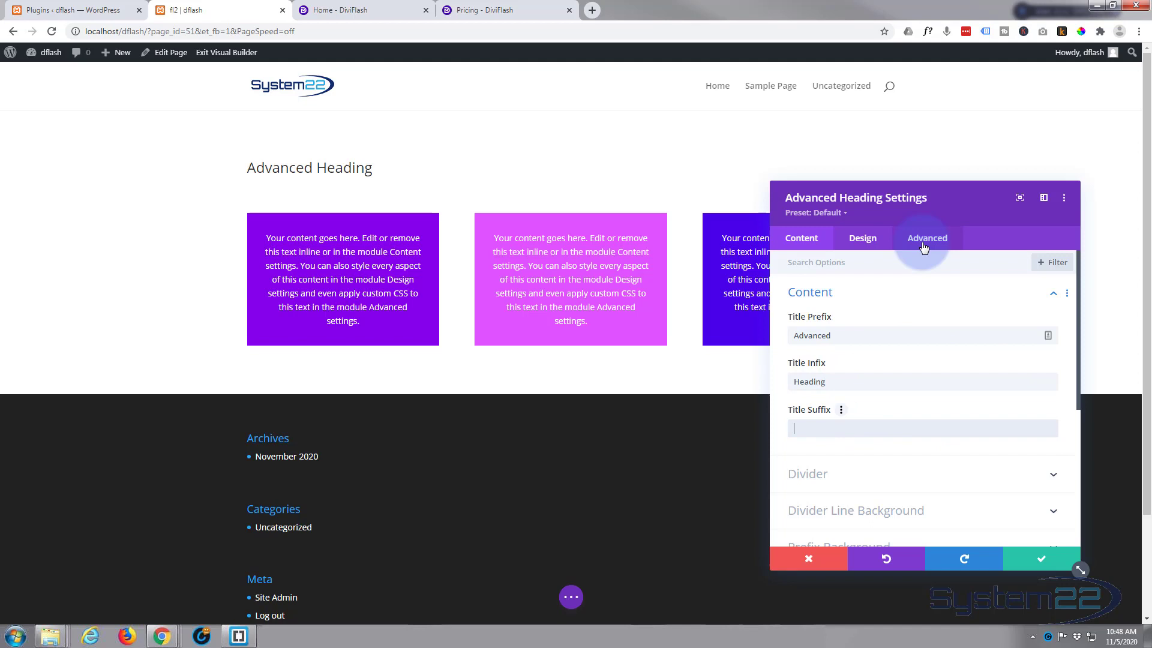
{"action": "type", "text": "Module"}
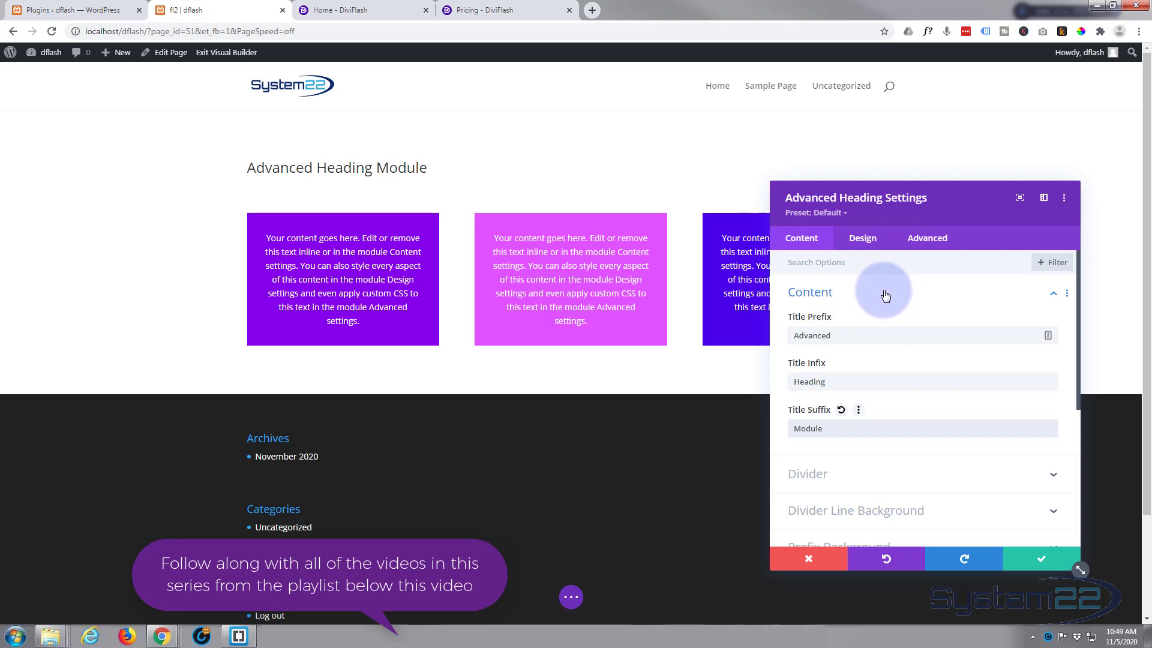
Expand the divider options and turn on the heading divider.
{"action": "scroll", "coordinate": [885, 294], "scroll_direction": "down", "scroll_amount": 3}
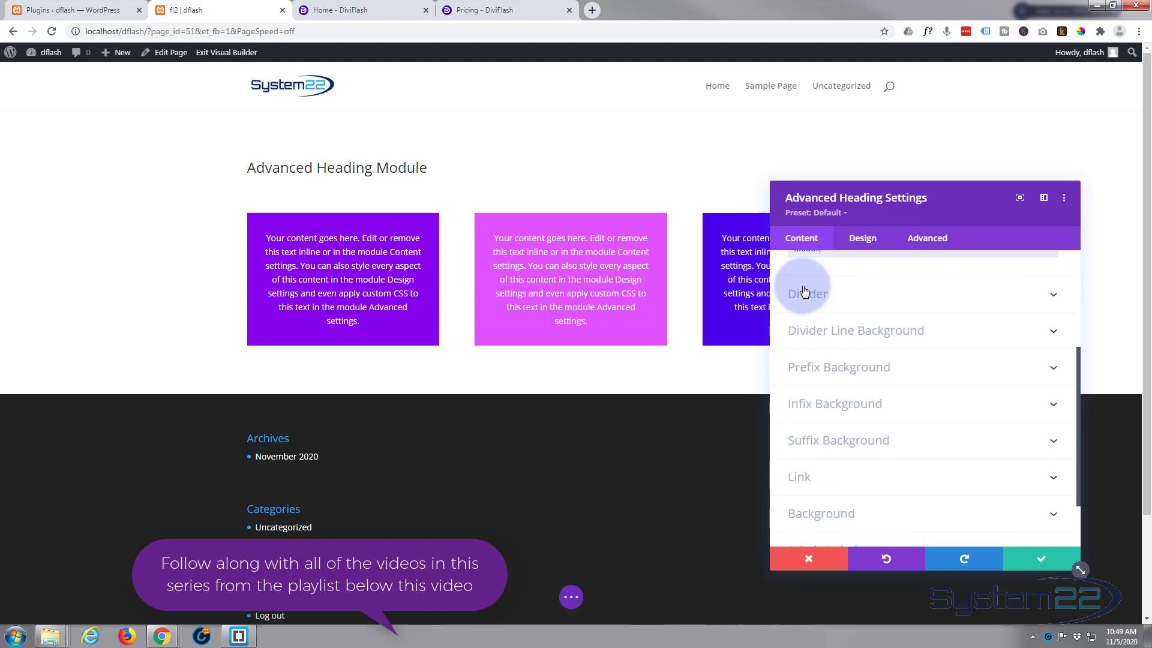
{"action": "left_click", "coordinate": [914, 300]}
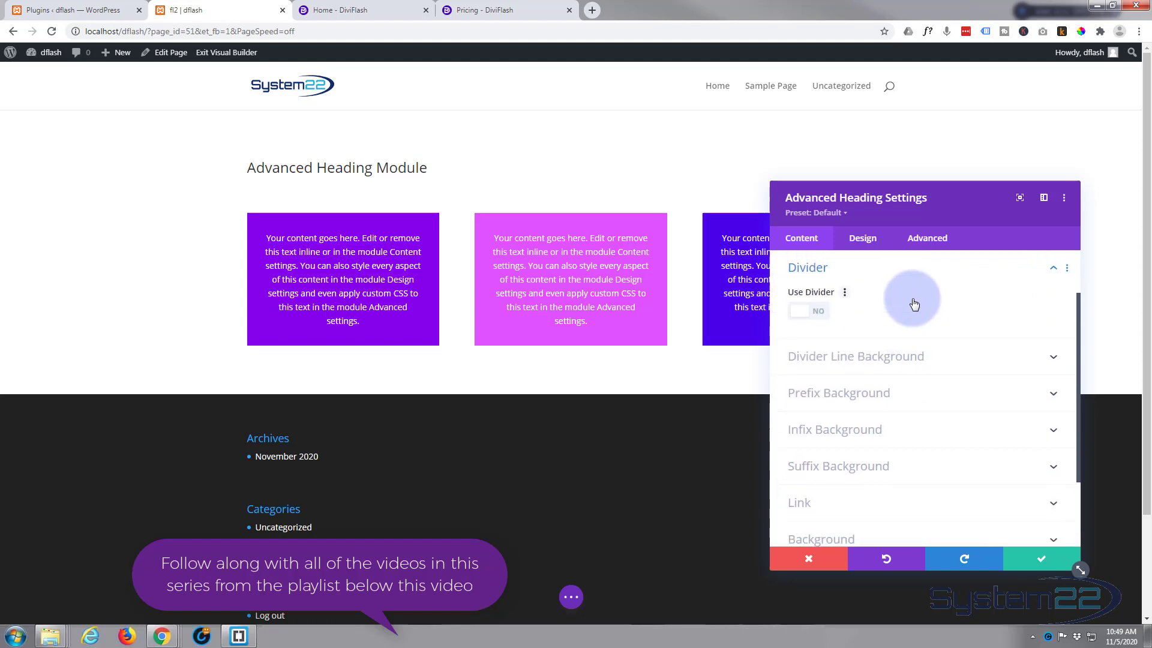
{"action": "left_click", "coordinate": [798, 310]}
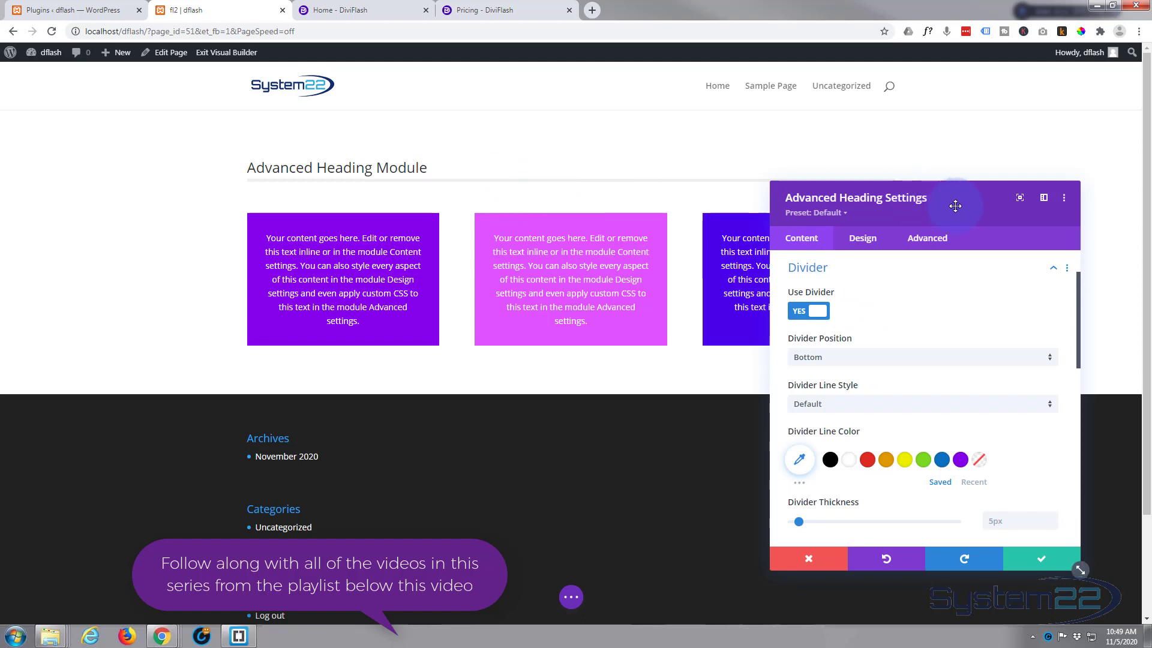
{"action": "left_click_drag", "start_coordinate": [954, 204], "coordinate": [956, 234]}
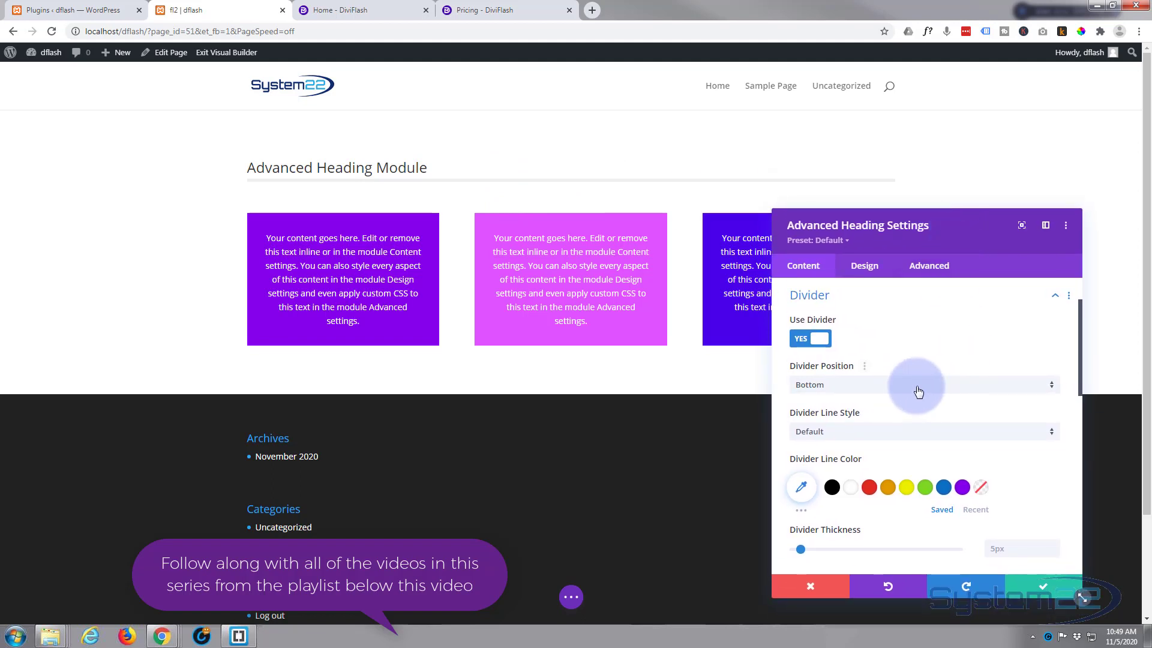
{"action": "scroll", "coordinate": [917, 391], "scroll_direction": "down", "scroll_amount": 1}
{"action": "scroll", "coordinate": [918, 391], "scroll_direction": "down", "scroll_amount": 1}
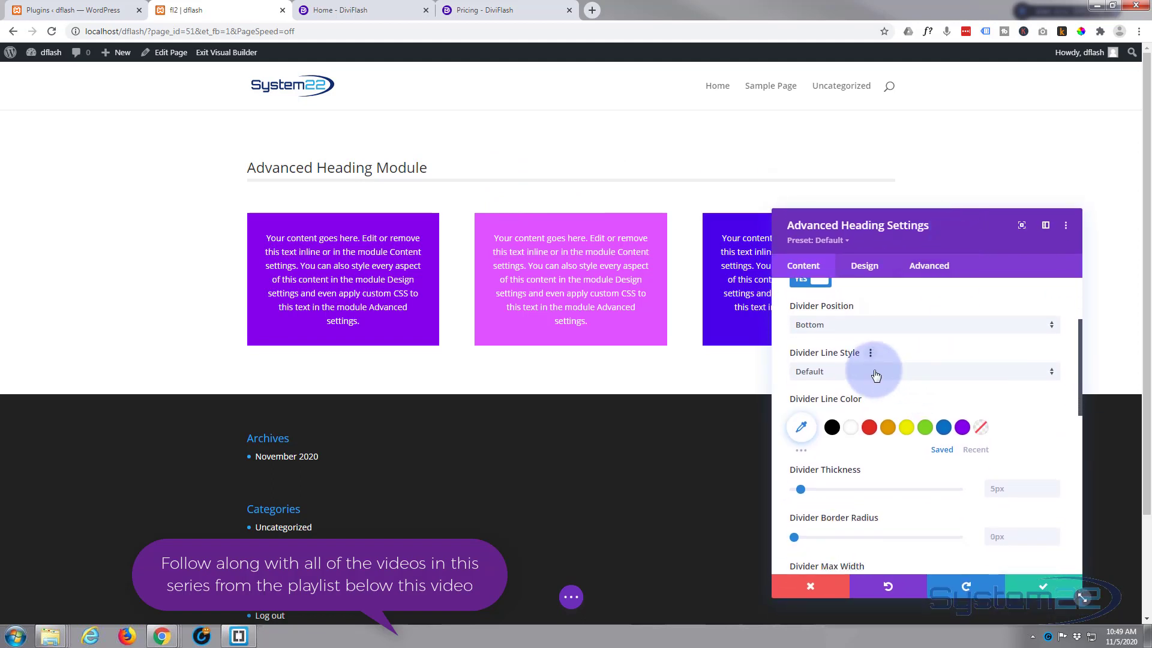
Try dotted, dashed, double and Ridge divider line styles, settling on Groove.
{"action": "left_click", "coordinate": [876, 375]}
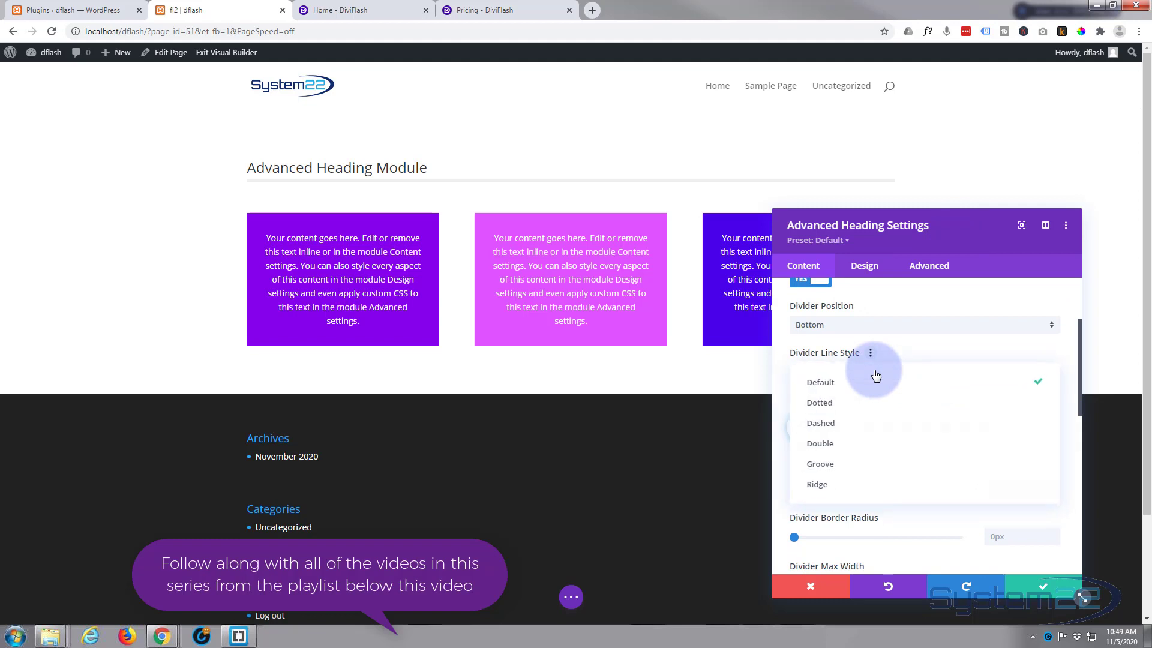
{"action": "left_click", "coordinate": [839, 403]}
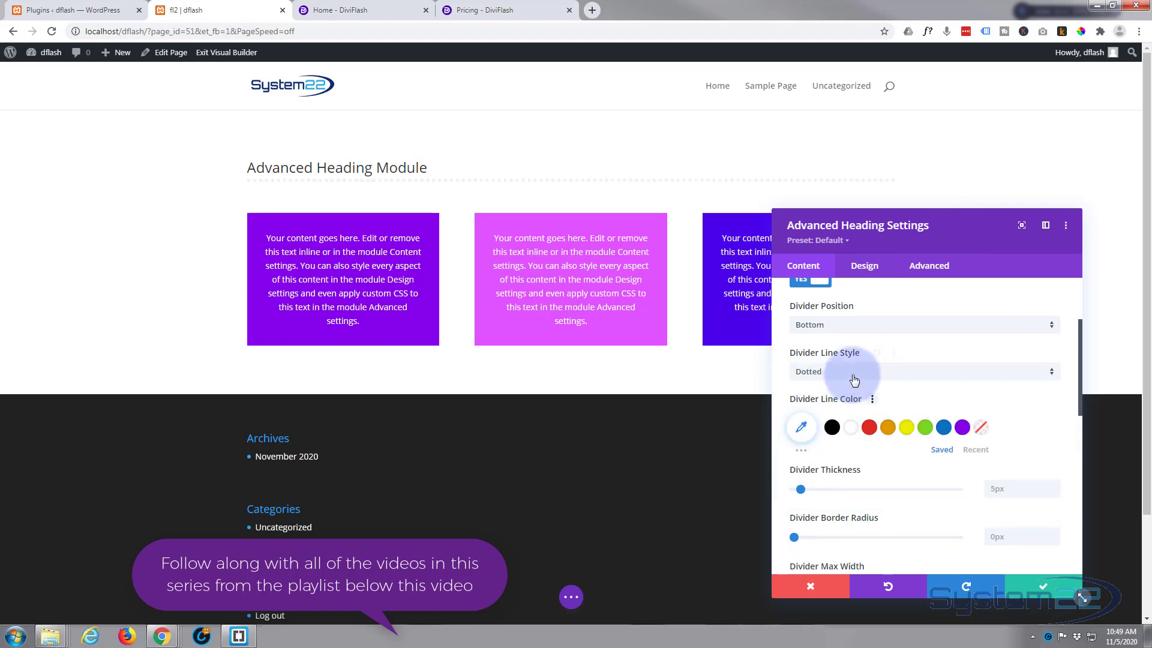
{"action": "left_click", "coordinate": [850, 376]}
{"action": "left_click", "coordinate": [820, 423]}
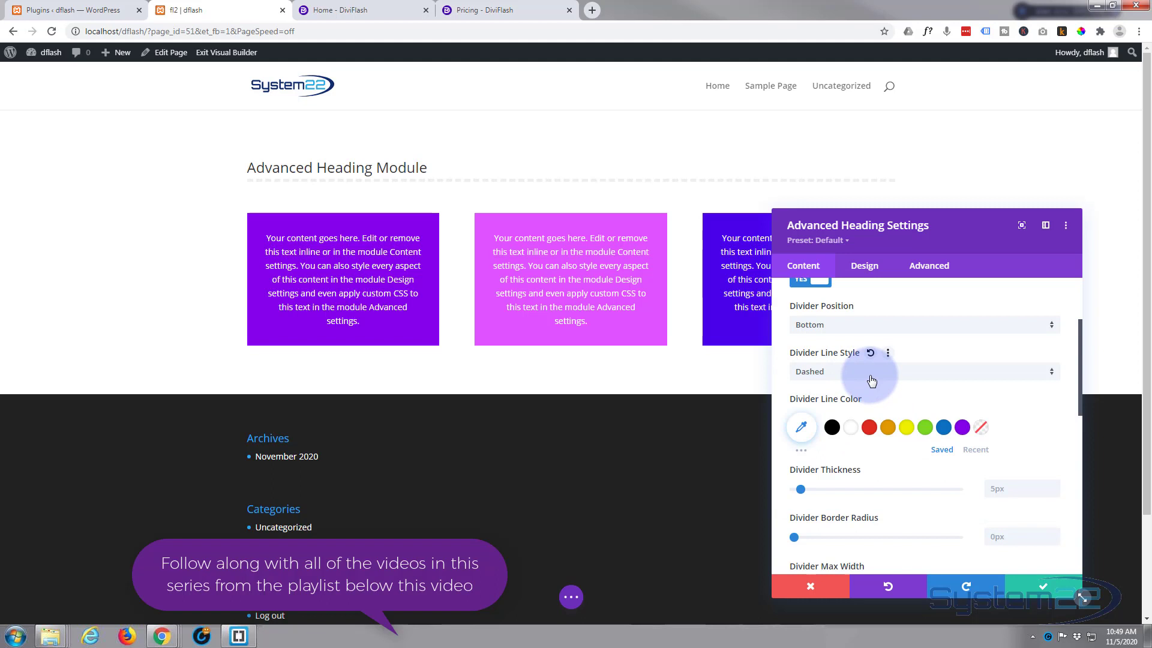
{"action": "left_click", "coordinate": [868, 378]}
{"action": "left_click", "coordinate": [829, 443]}
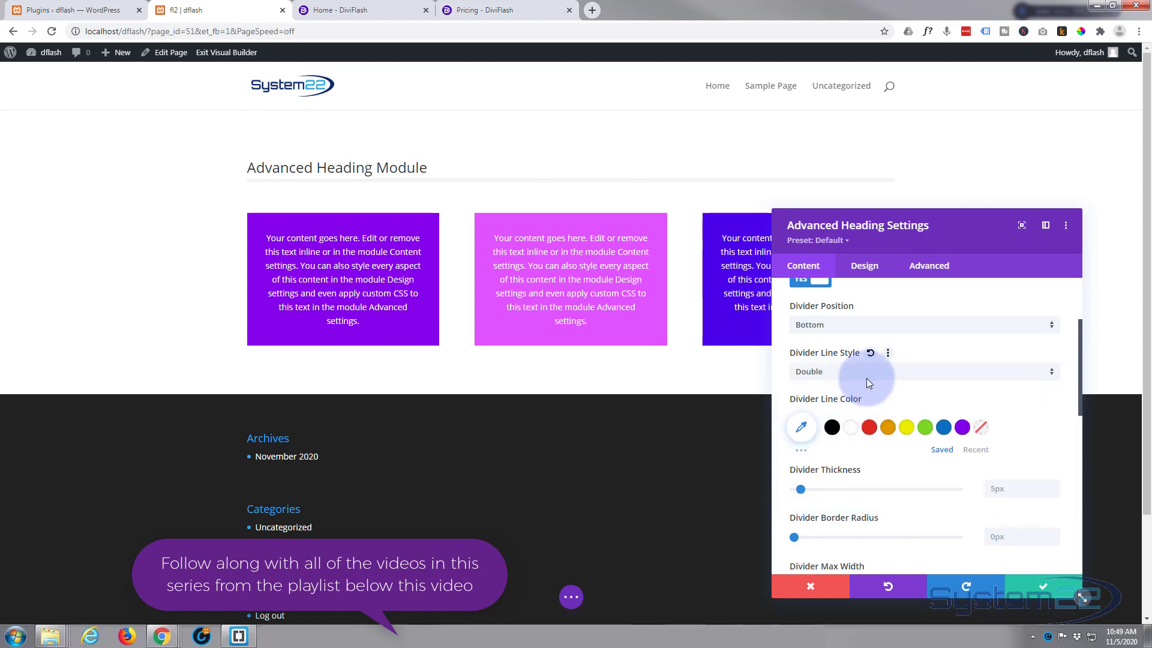
{"action": "left_click", "coordinate": [869, 376]}
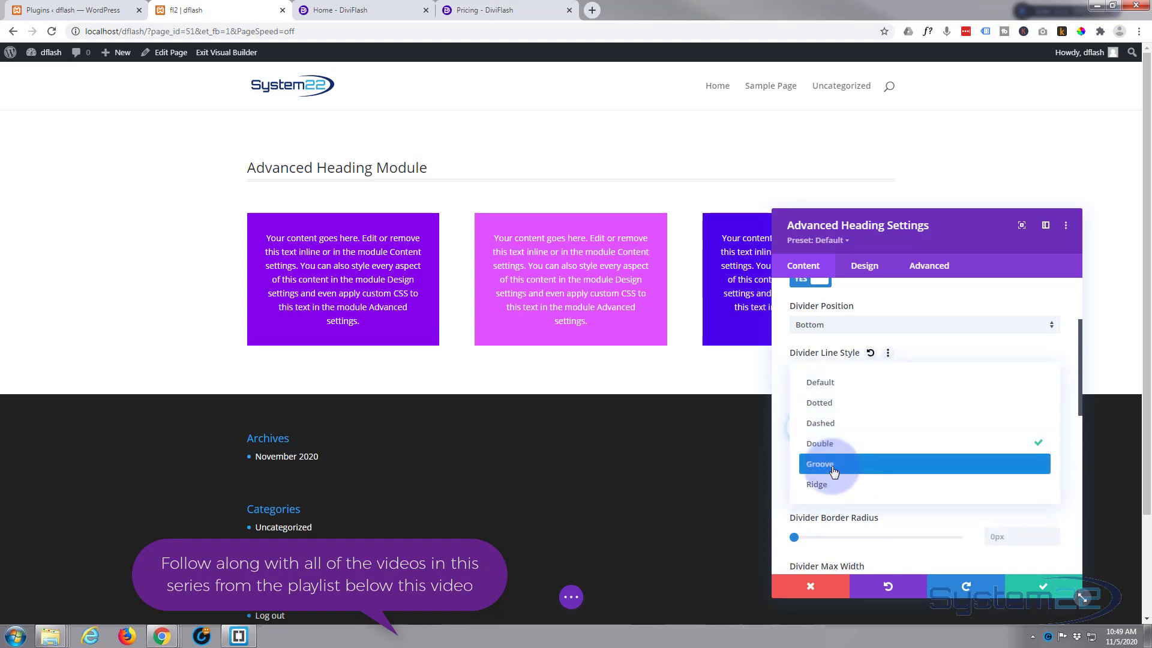
{"action": "left_click", "coordinate": [822, 466]}
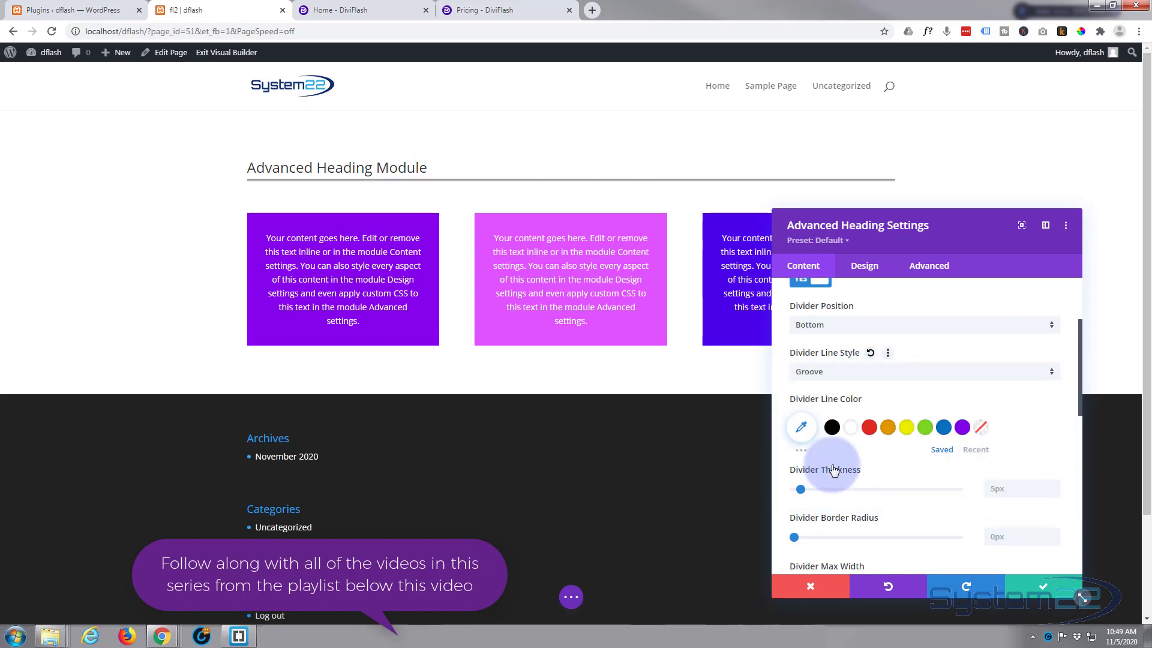
{"action": "left_click", "coordinate": [864, 371]}
{"action": "left_click", "coordinate": [832, 487]}
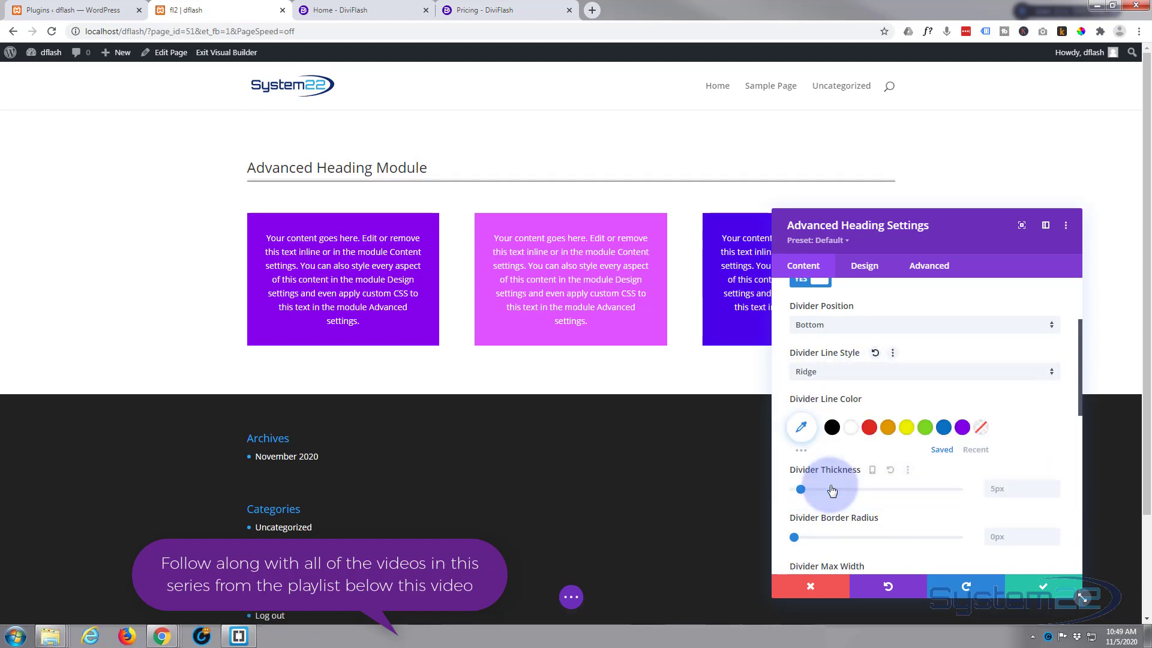
{"action": "left_click", "coordinate": [854, 373]}
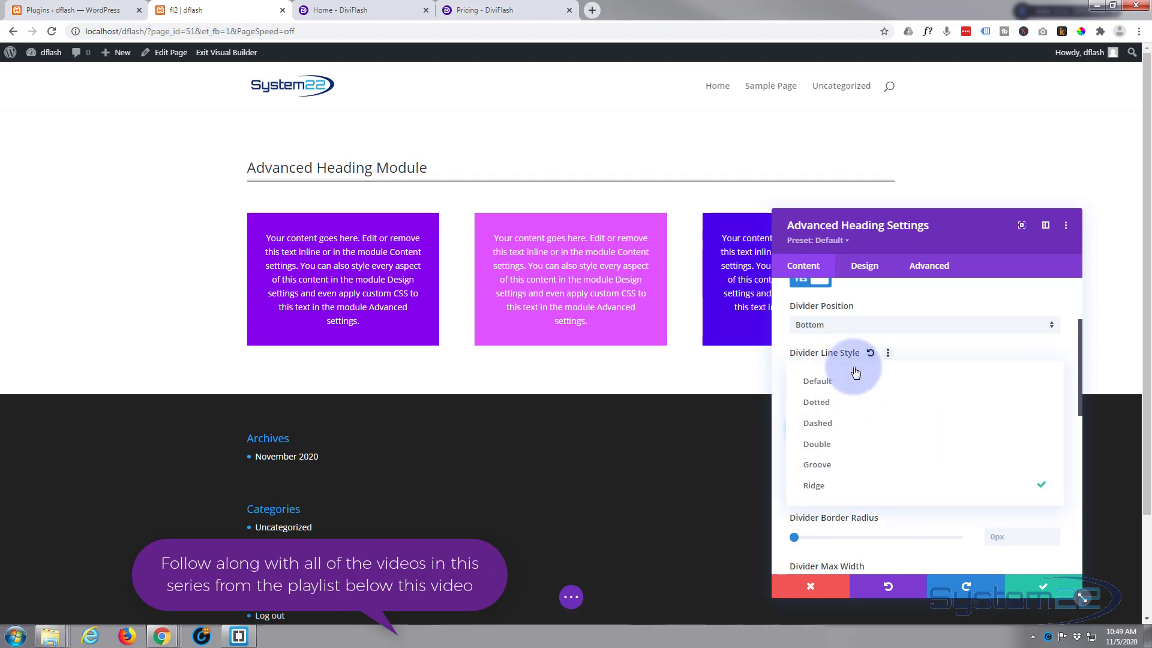
{"action": "left_click", "coordinate": [838, 465]}
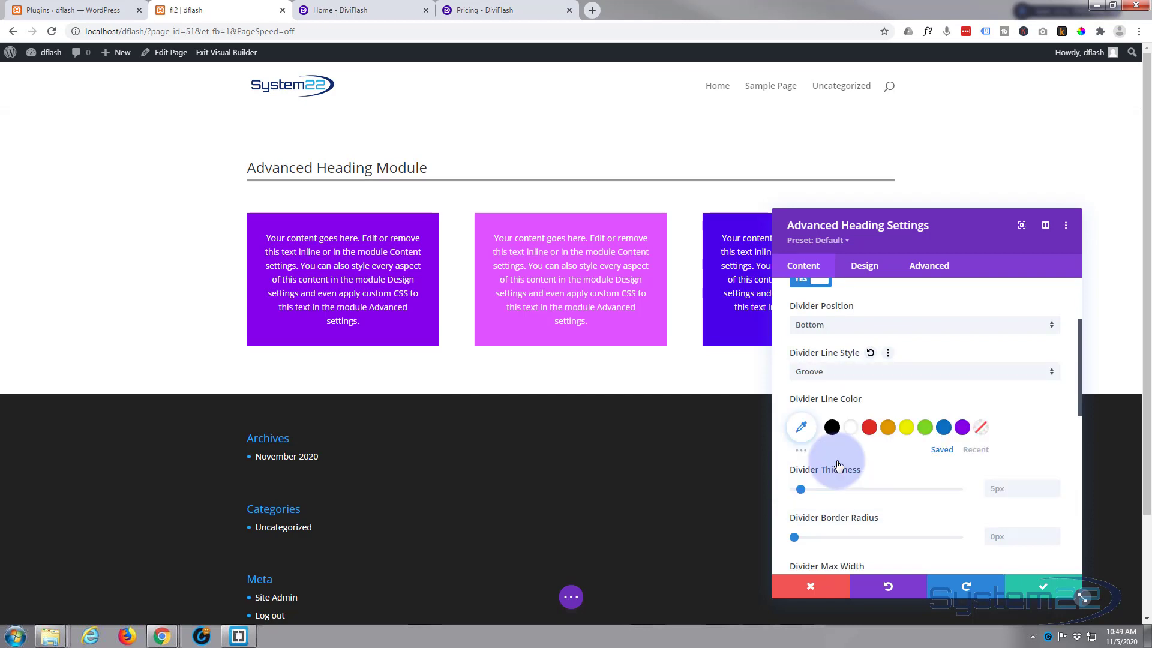
Keep the divider positioned at the bottom and colour it purple.
{"action": "left_click", "coordinate": [839, 325]}
{"action": "left_click", "coordinate": [838, 358]}
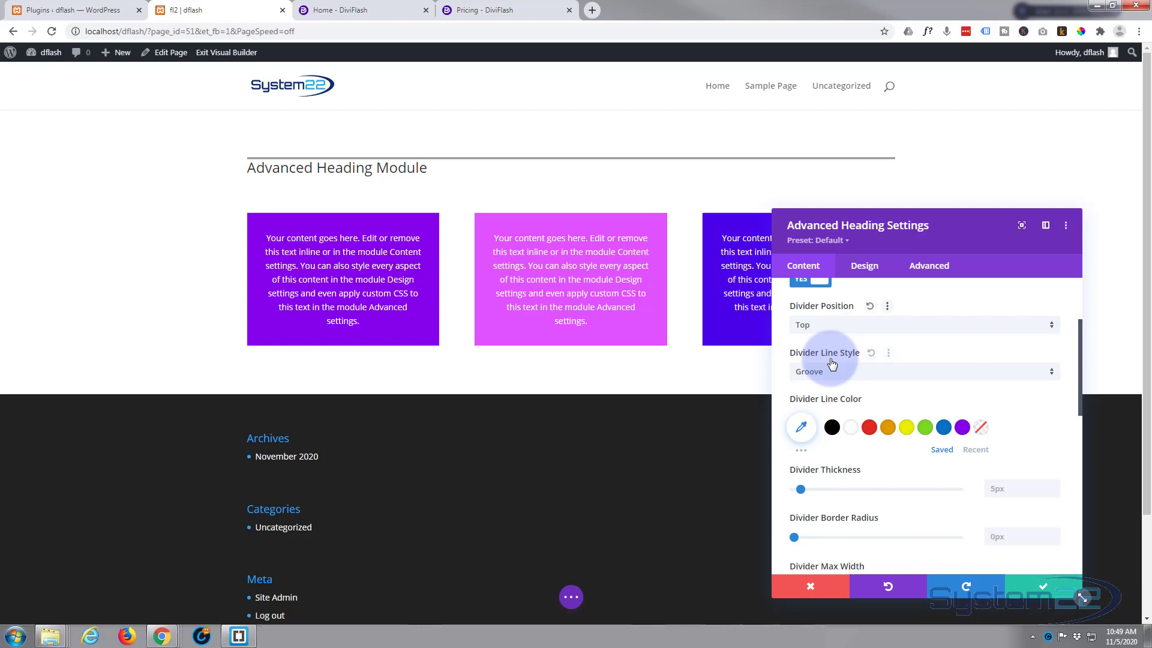
{"action": "left_click", "coordinate": [854, 329]}
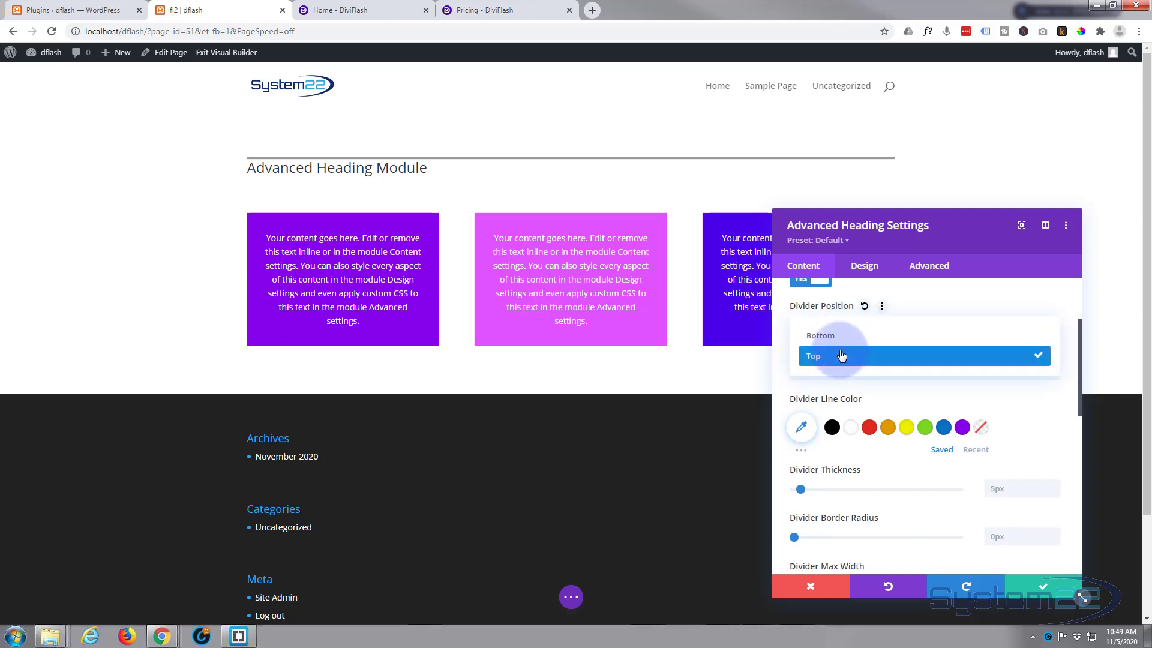
{"action": "left_click", "coordinate": [843, 339]}
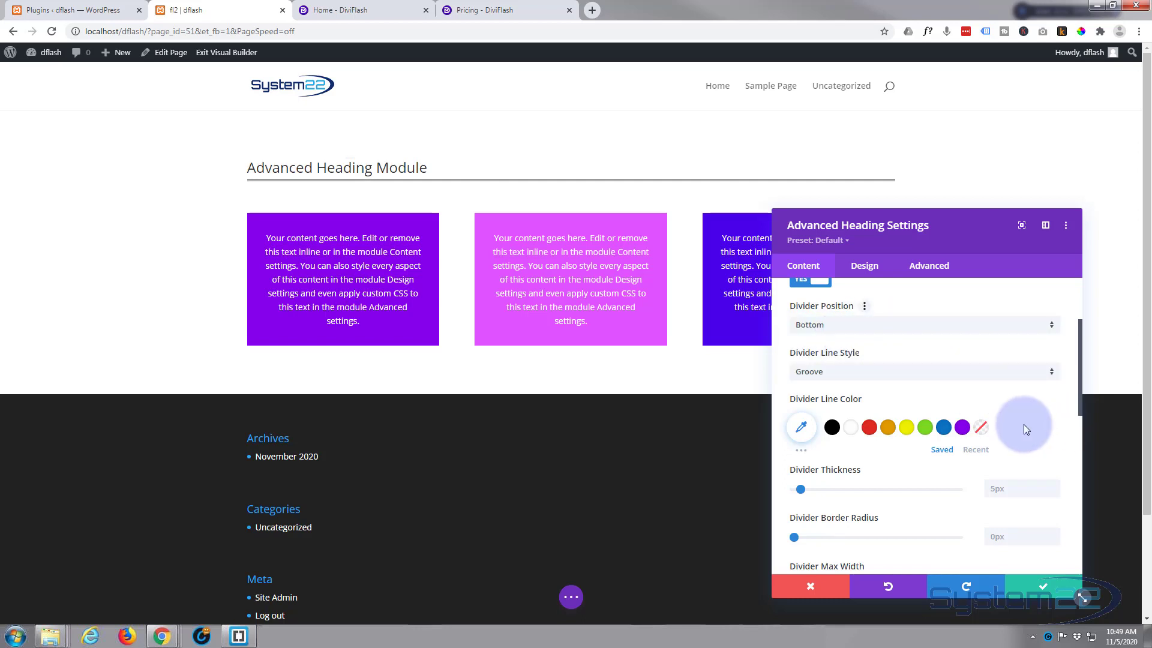
{"action": "left_click", "coordinate": [963, 428]}
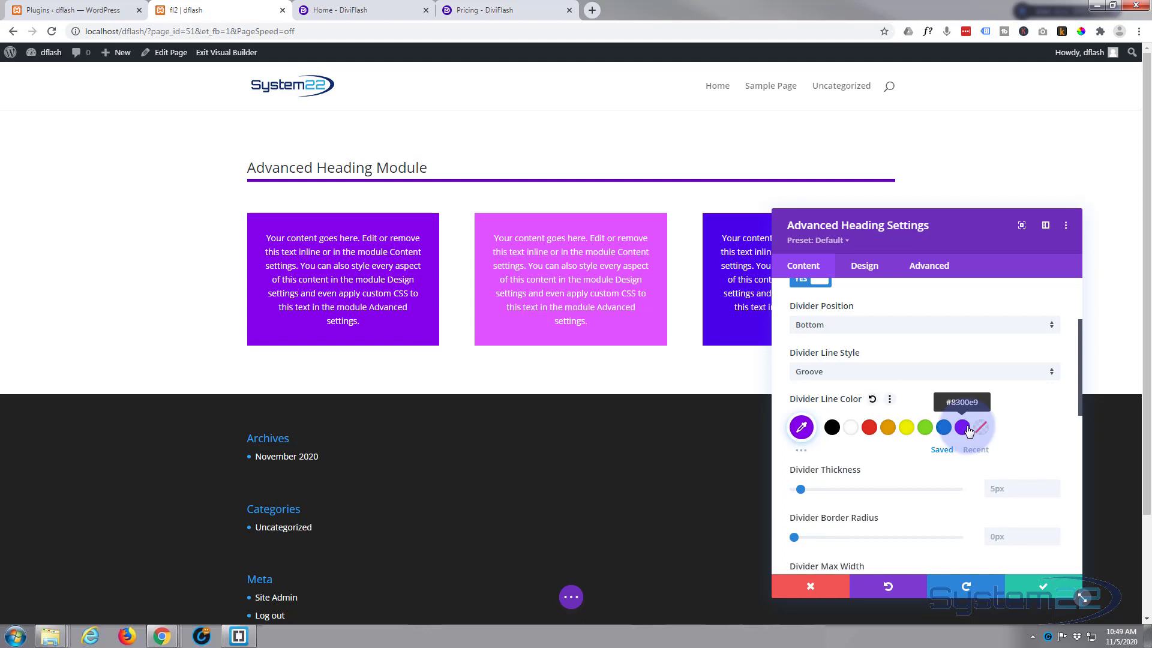
{"action": "scroll", "coordinate": [1032, 412], "scroll_direction": "down", "scroll_amount": 3}
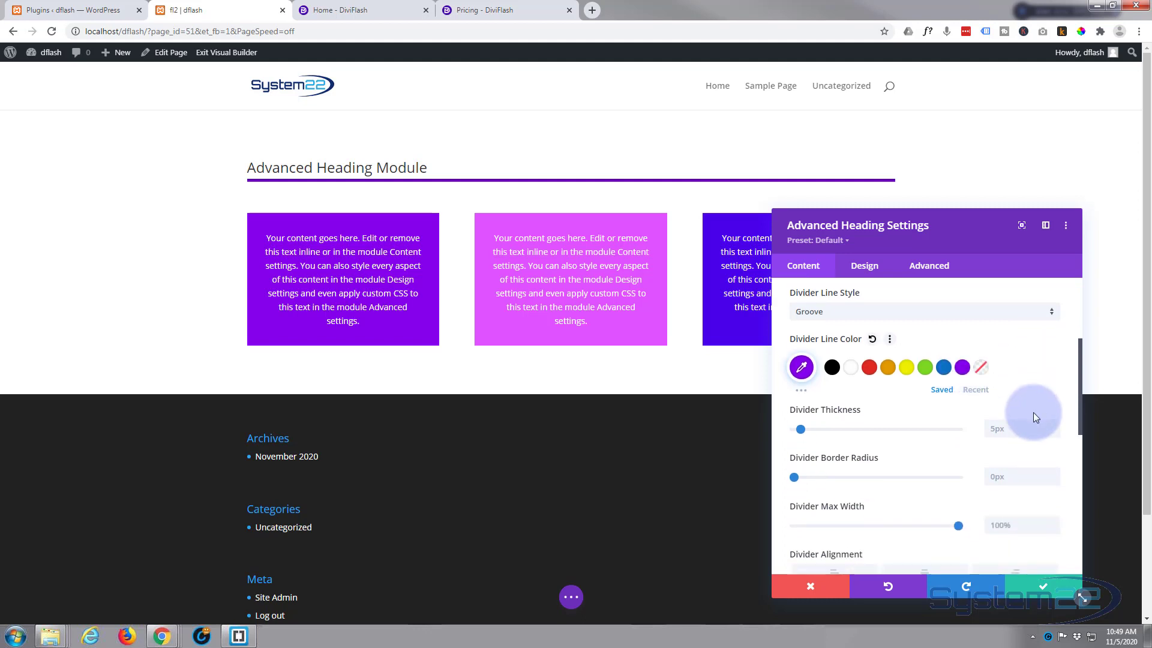
{"action": "scroll", "coordinate": [1033, 412], "scroll_direction": "up", "scroll_amount": 1}
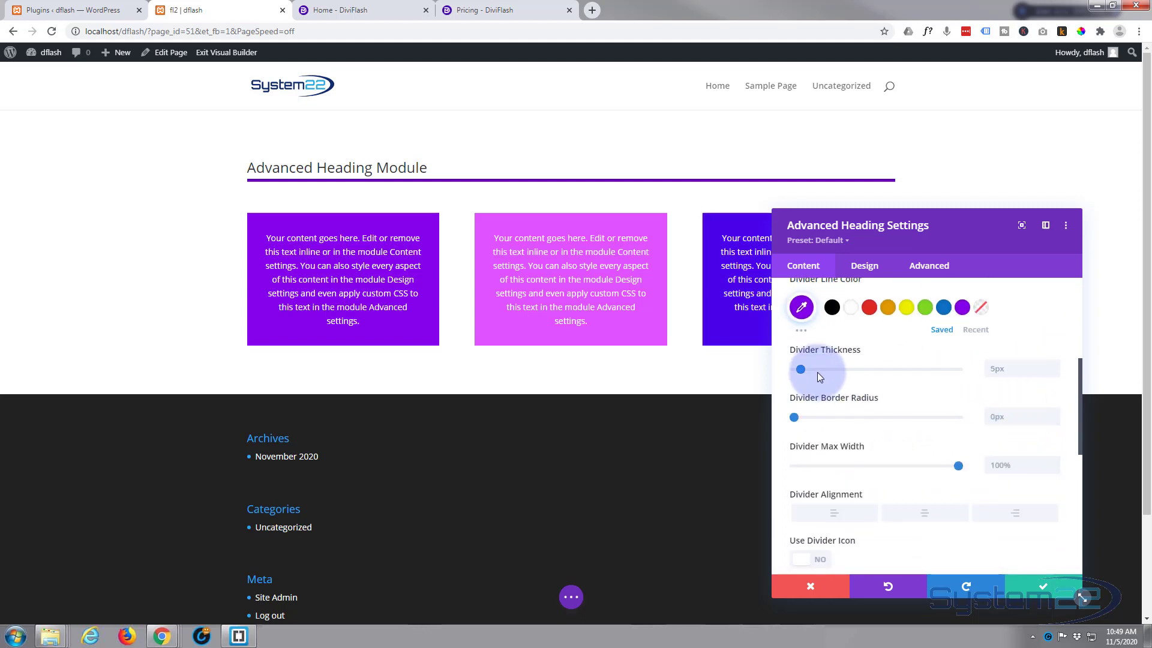
Make the divider 3px thick with 1px radius, 28% max width, aligned left.
{"action": "left_click", "coordinate": [1053, 372]}
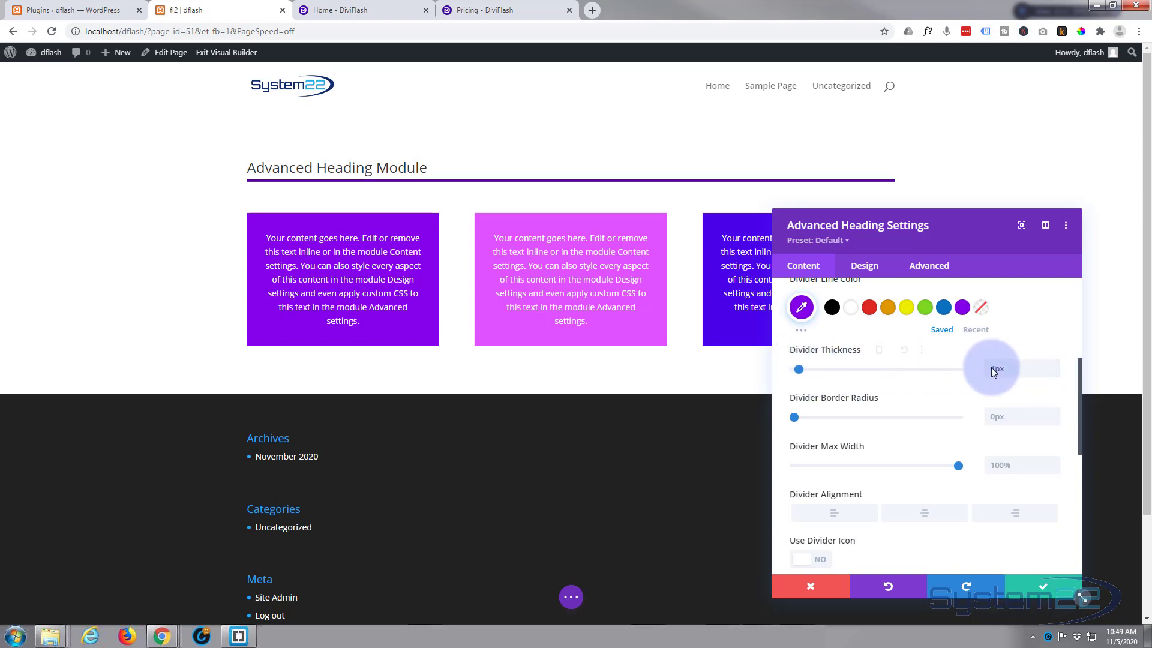
{"action": "left_click", "coordinate": [1054, 373]}
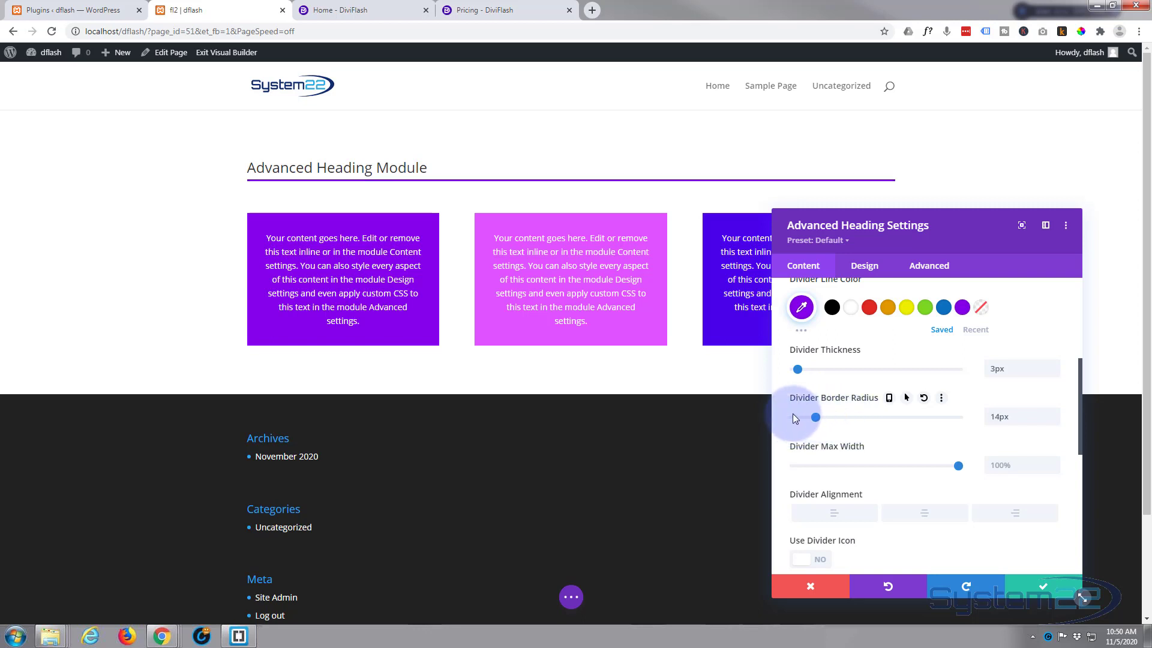
{"action": "left_click_drag", "start_coordinate": [793, 412], "coordinate": [794, 417]}
{"action": "scroll", "coordinate": [848, 398], "scroll_direction": "down", "scroll_amount": 1}
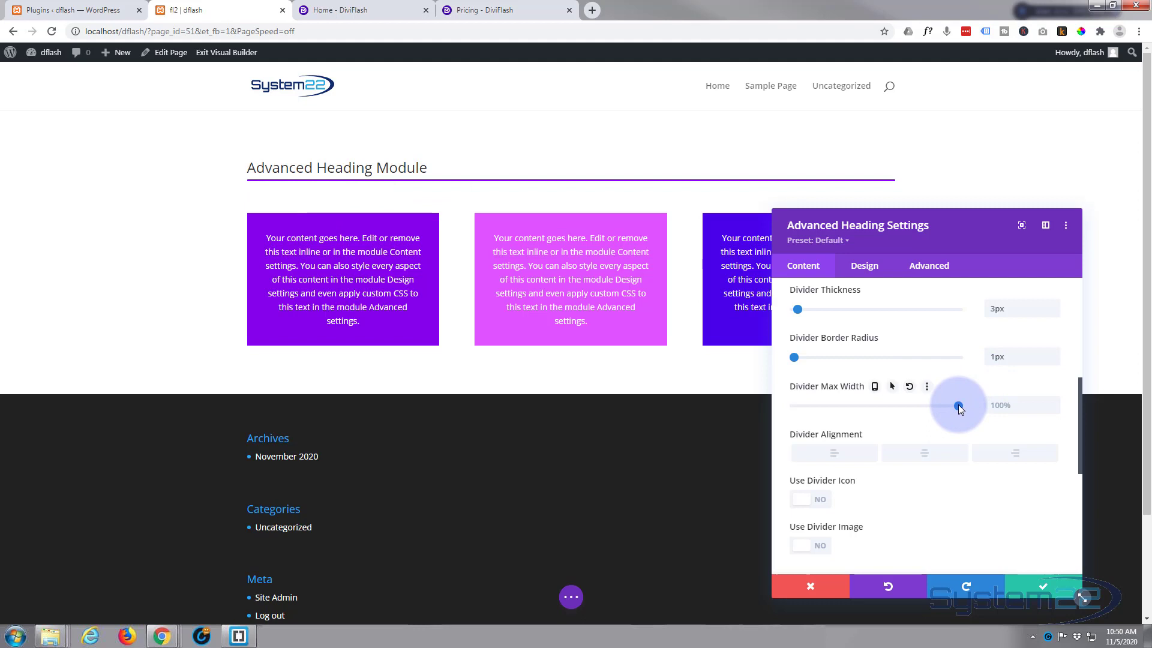
{"action": "left_click_drag", "start_coordinate": [959, 404], "coordinate": [839, 397]}
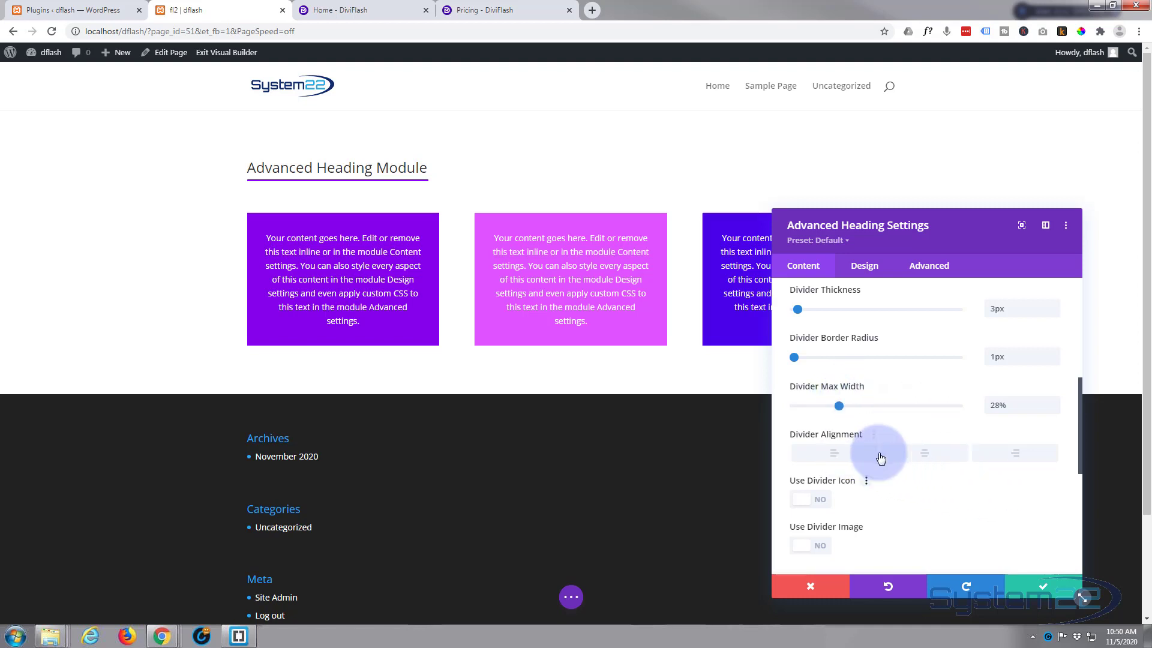
{"action": "left_click", "coordinate": [913, 454]}
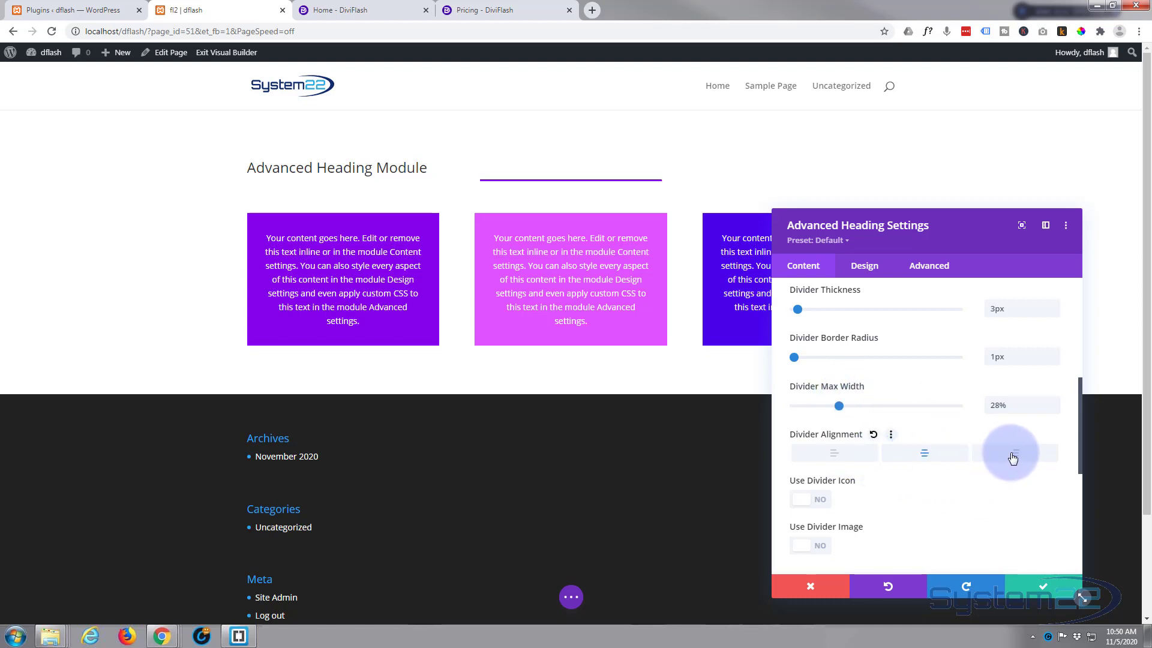
{"action": "left_click", "coordinate": [834, 454]}
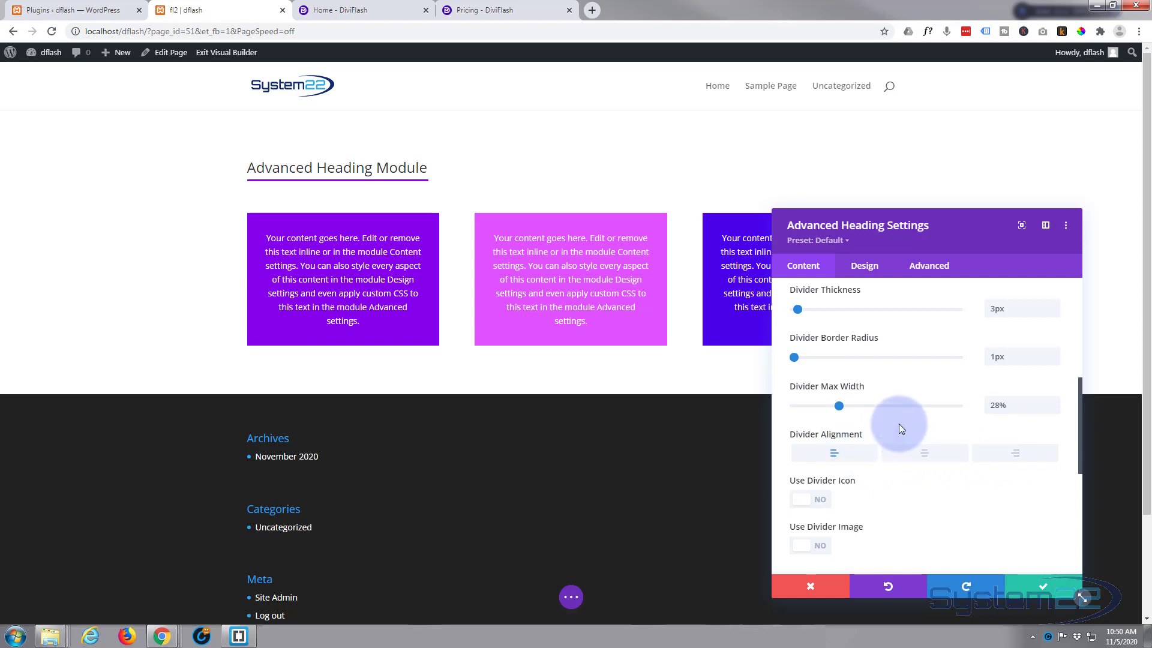
Turn on a right-arrow divider icon placed at the divider's right end.
{"action": "scroll", "coordinate": [899, 417], "scroll_direction": "down", "scroll_amount": 4}
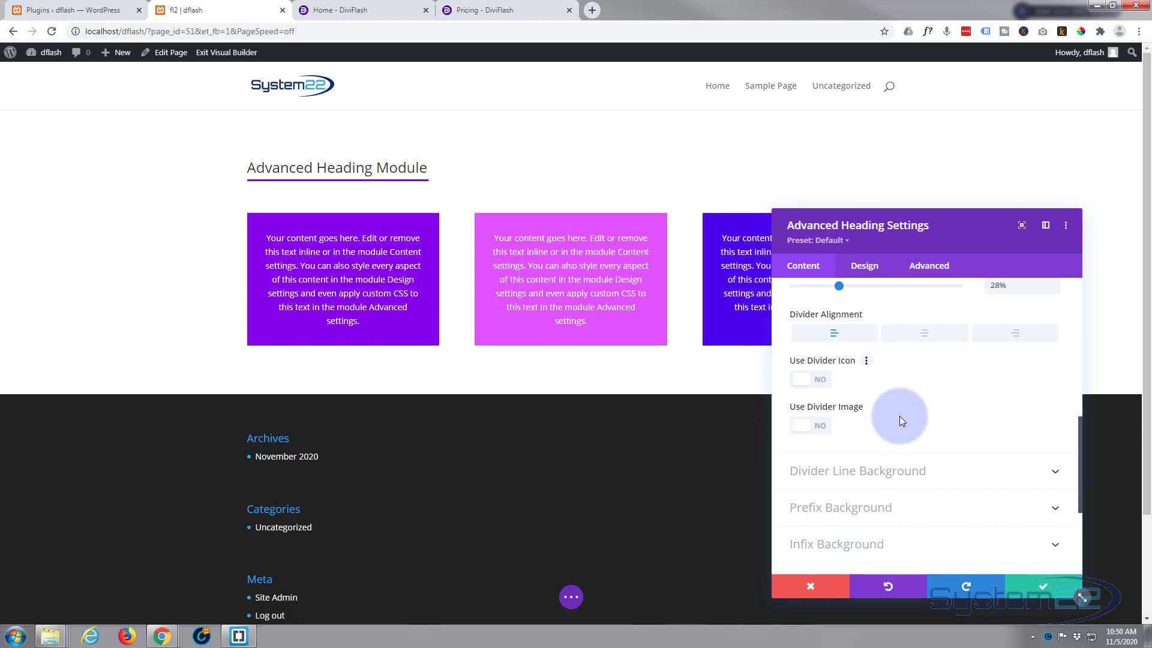
{"action": "left_click", "coordinate": [815, 384]}
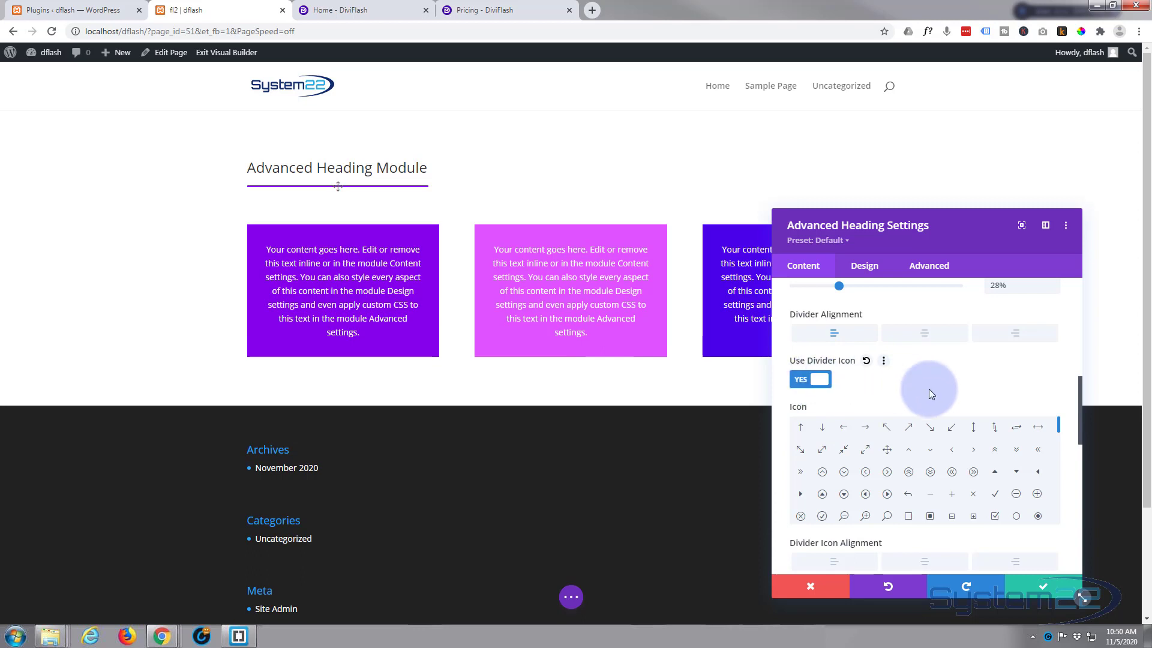
{"action": "left_click", "coordinate": [866, 428]}
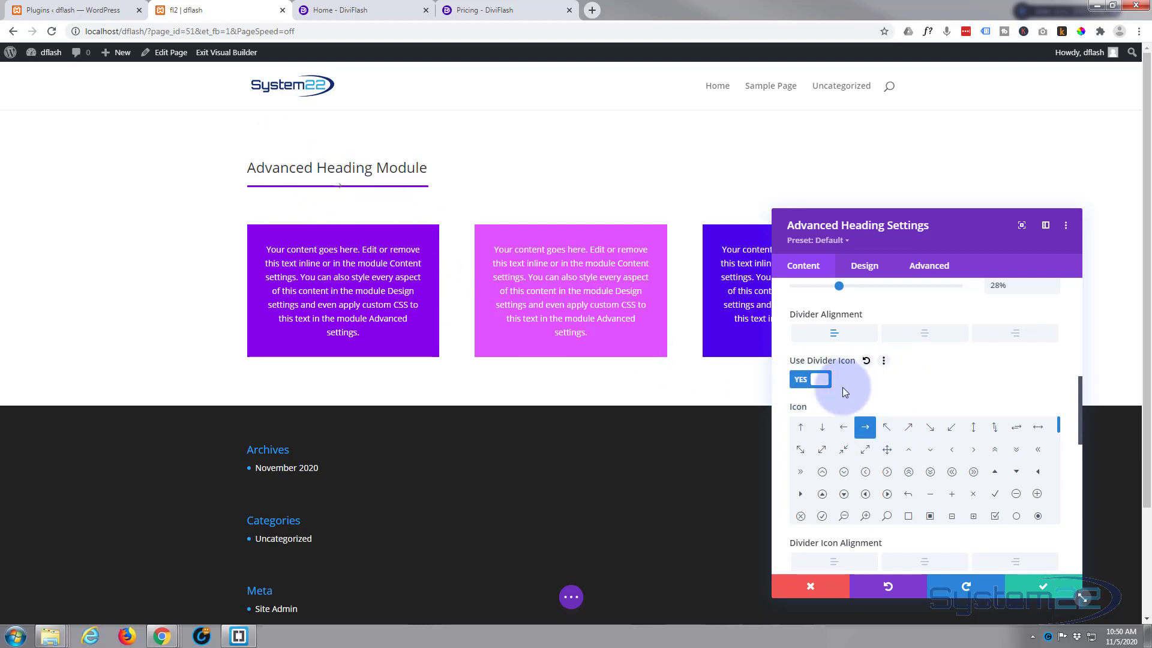
{"action": "scroll", "coordinate": [784, 414], "scroll_direction": "down", "scroll_amount": 3}
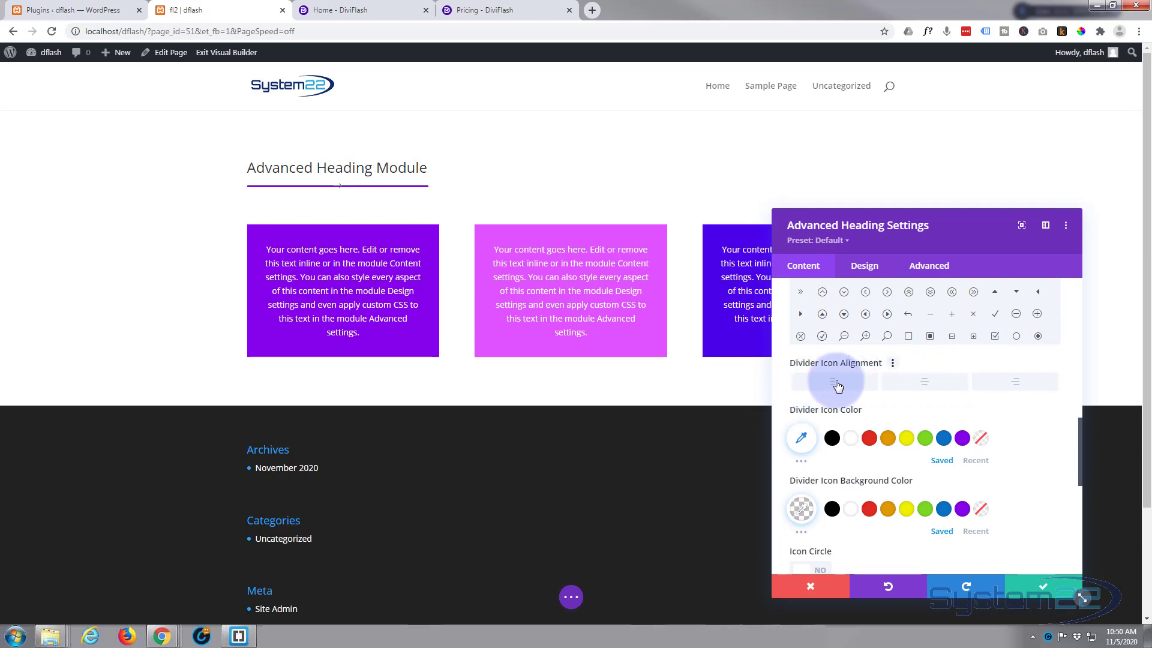
{"action": "left_click", "coordinate": [1018, 385]}
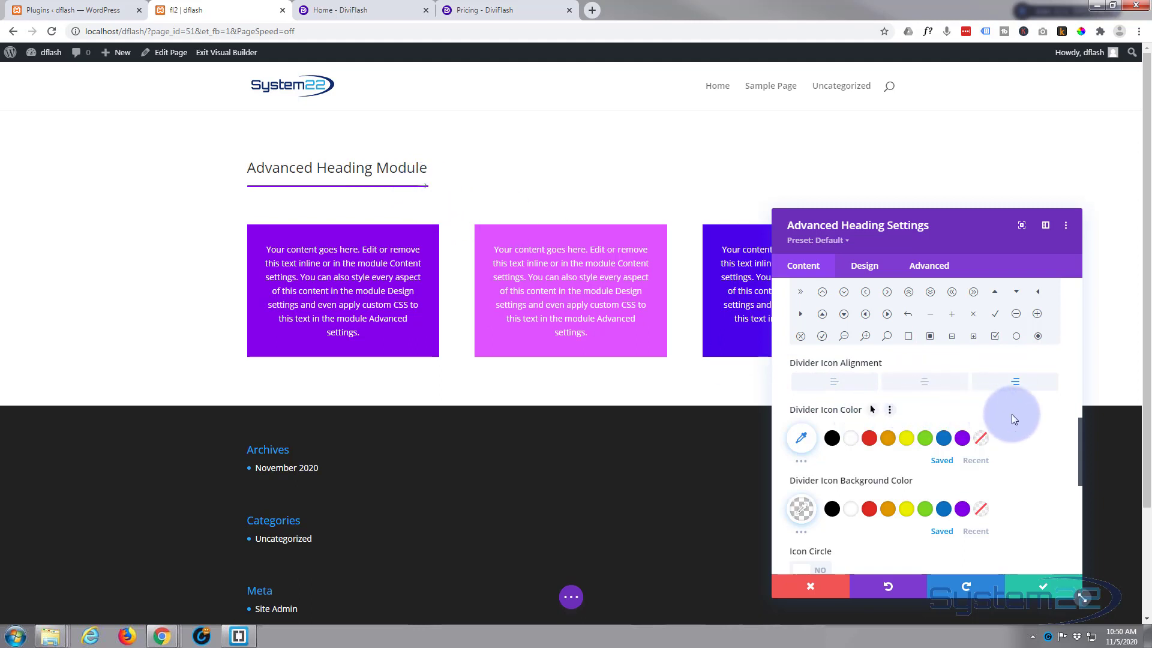
Make the divider icon white inside a purple circle, sized 19px.
{"action": "scroll", "coordinate": [1011, 414], "scroll_direction": "down", "scroll_amount": 1}
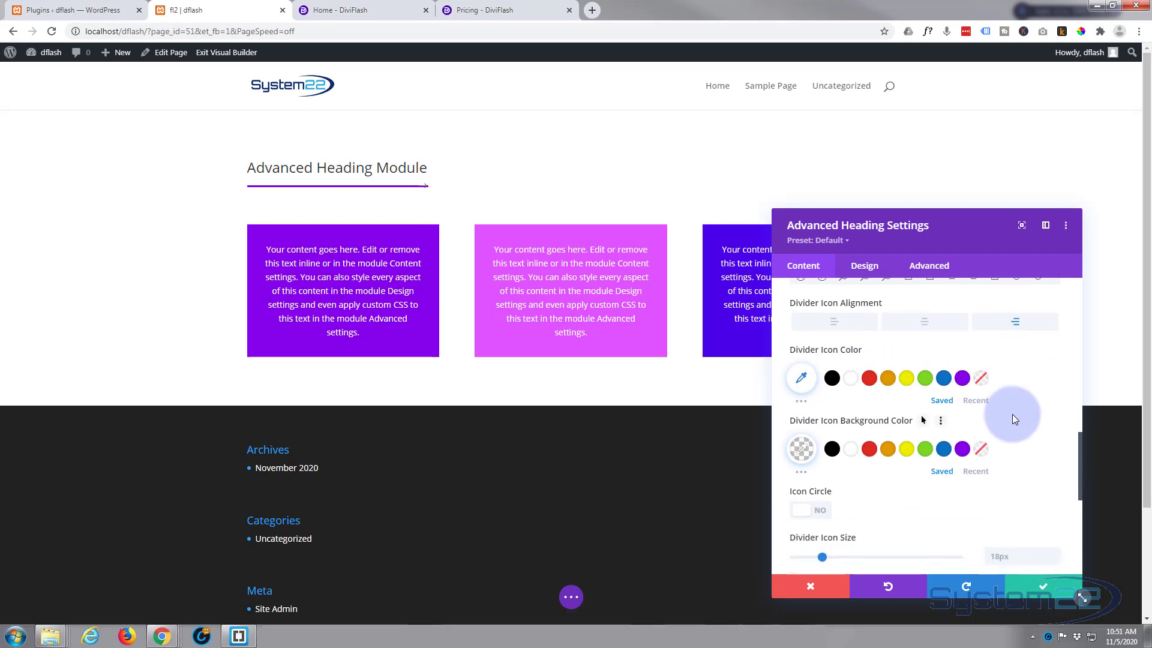
{"action": "left_click", "coordinate": [850, 378]}
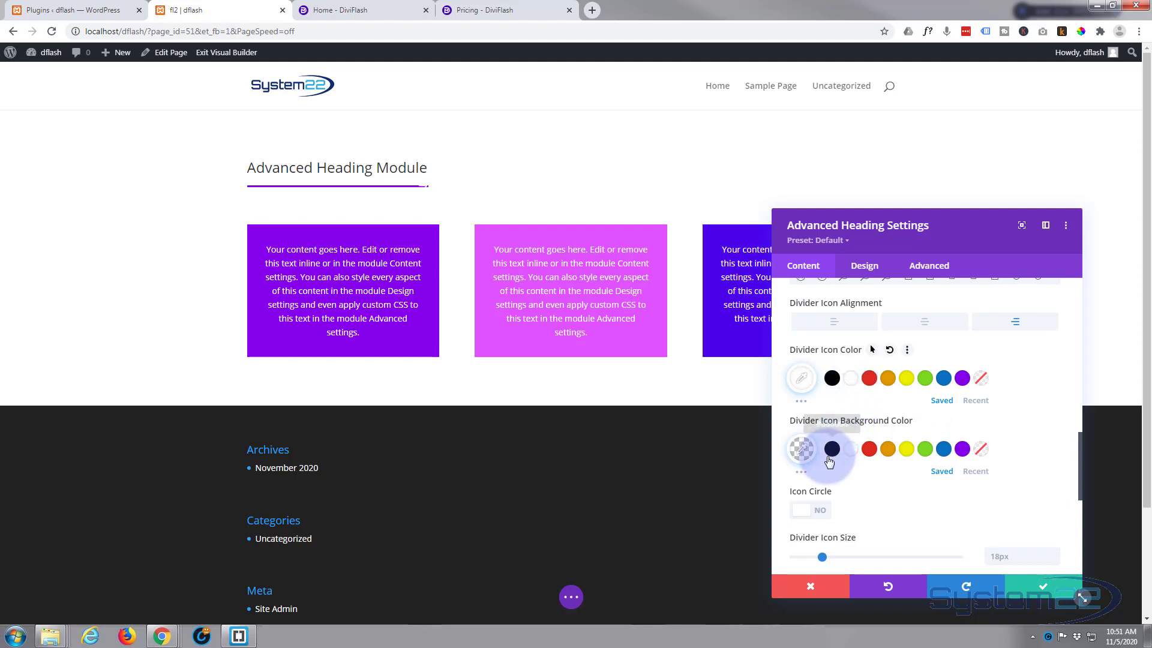
{"action": "left_click", "coordinate": [817, 511]}
{"action": "scroll", "coordinate": [886, 502], "scroll_direction": "down", "scroll_amount": 2}
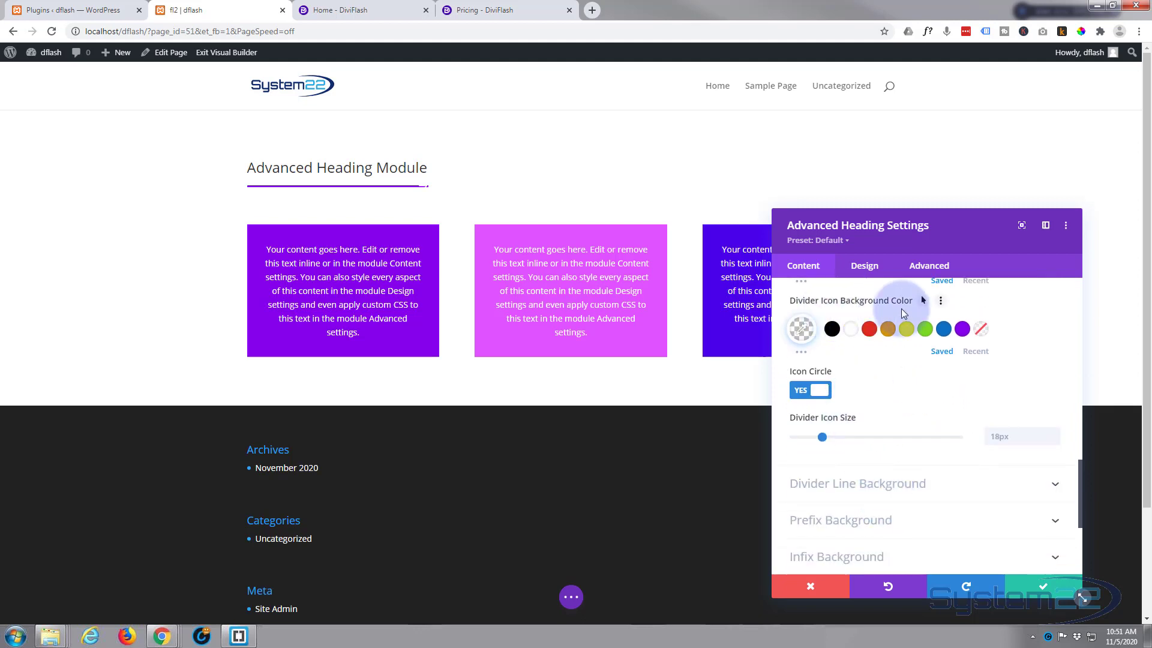
{"action": "left_click", "coordinate": [962, 329]}
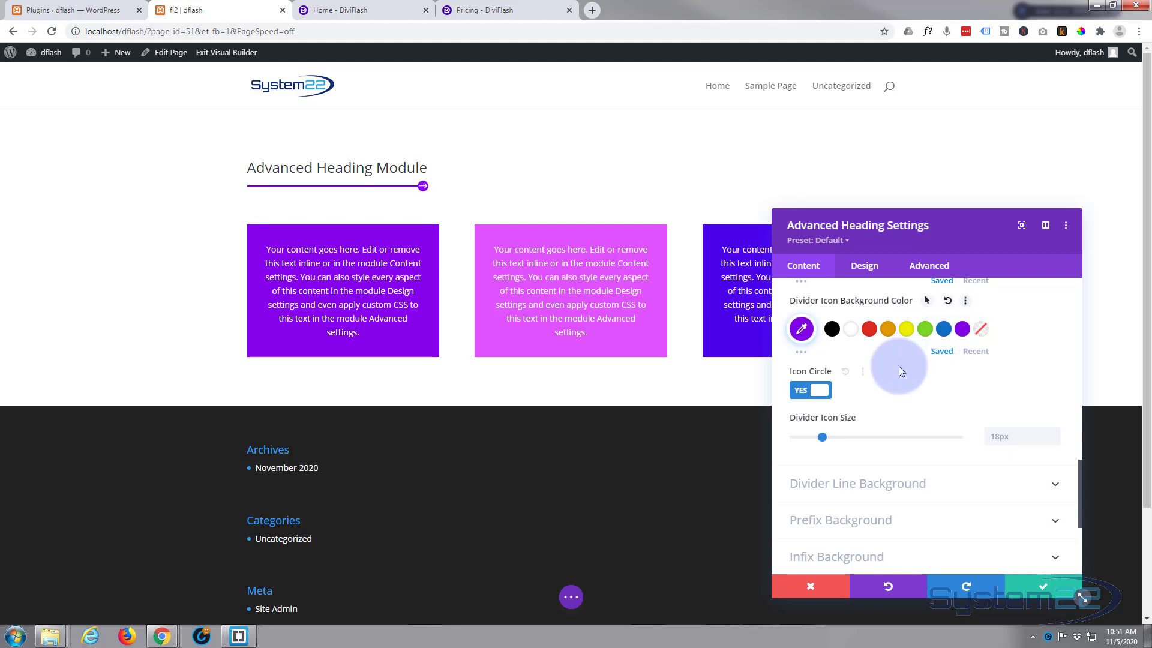
{"action": "mouse_move", "coordinate": [823, 437]}
{"action": "left_mouse_down"}
{"action": "mouse_move", "coordinate": [843, 437]}
{"action": "mouse_move", "coordinate": [824, 438]}
{"action": "left_mouse_up"}
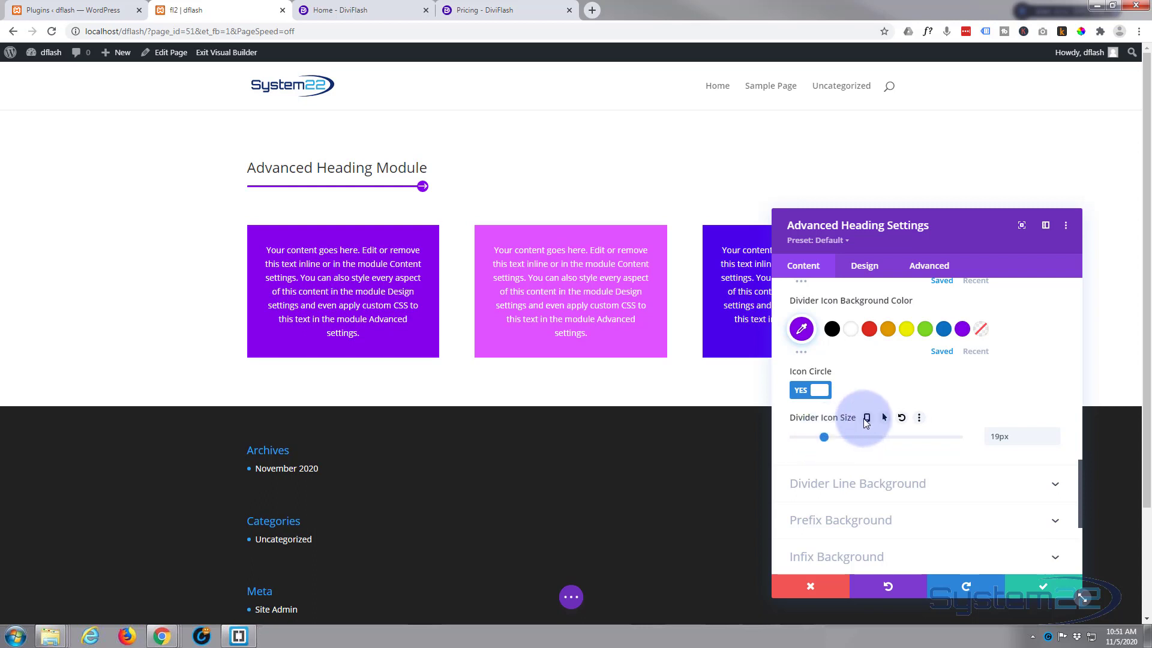
{"action": "scroll", "coordinate": [882, 408], "scroll_direction": "down", "scroll_amount": 2}
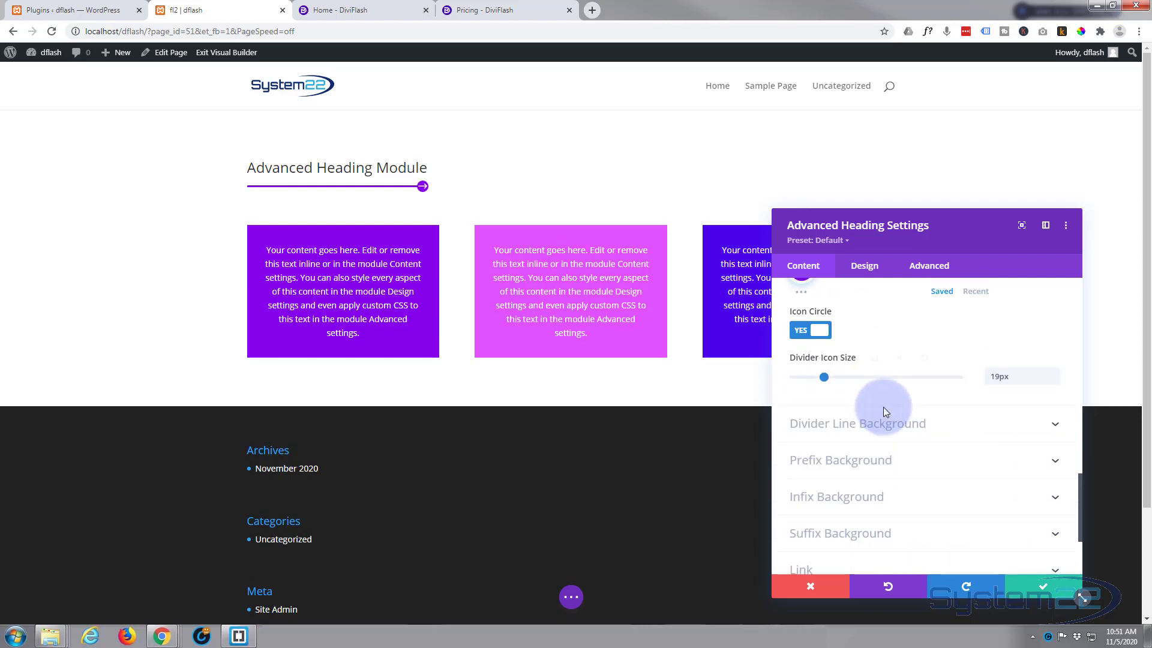
Try an orange background on the 'Advanced' prefix, then reset it to transparent.
{"action": "left_click", "coordinate": [846, 365]}
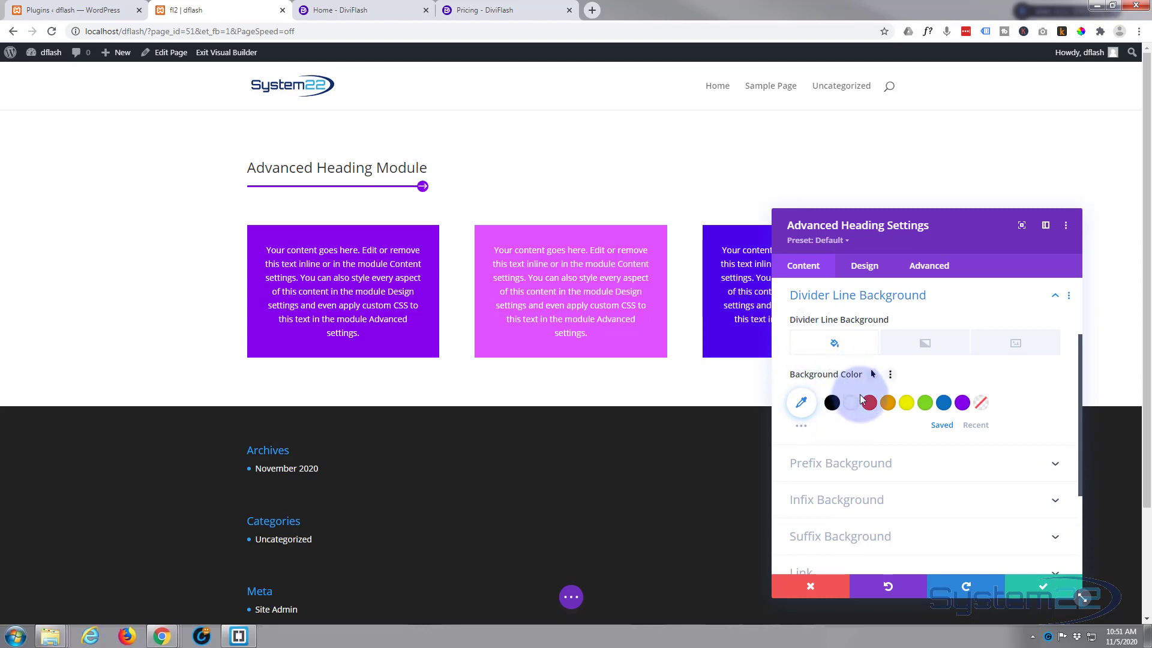
{"action": "scroll", "coordinate": [851, 413], "scroll_direction": "down", "scroll_amount": 2}
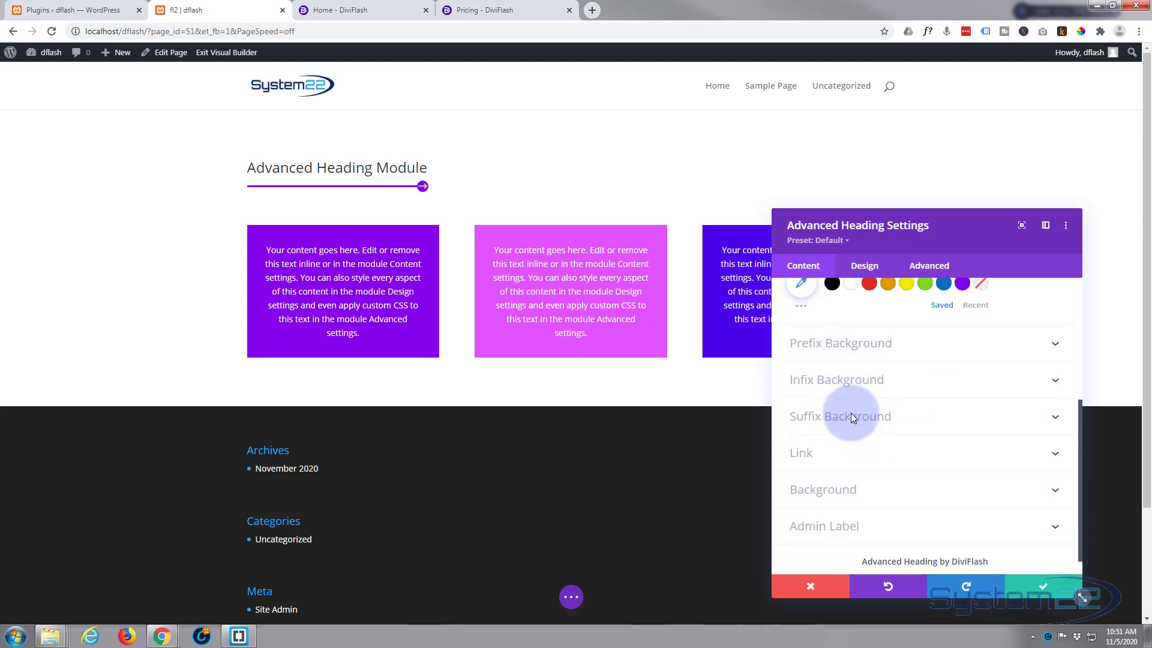
{"action": "left_click", "coordinate": [867, 350]}
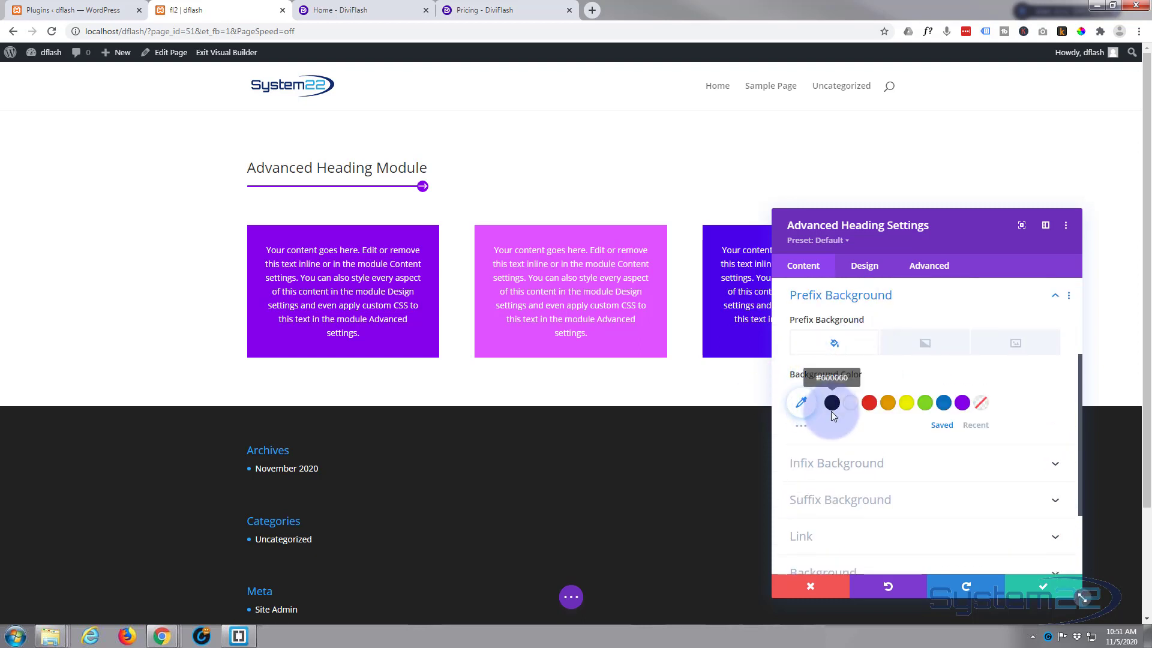
{"action": "left_click", "coordinate": [890, 405]}
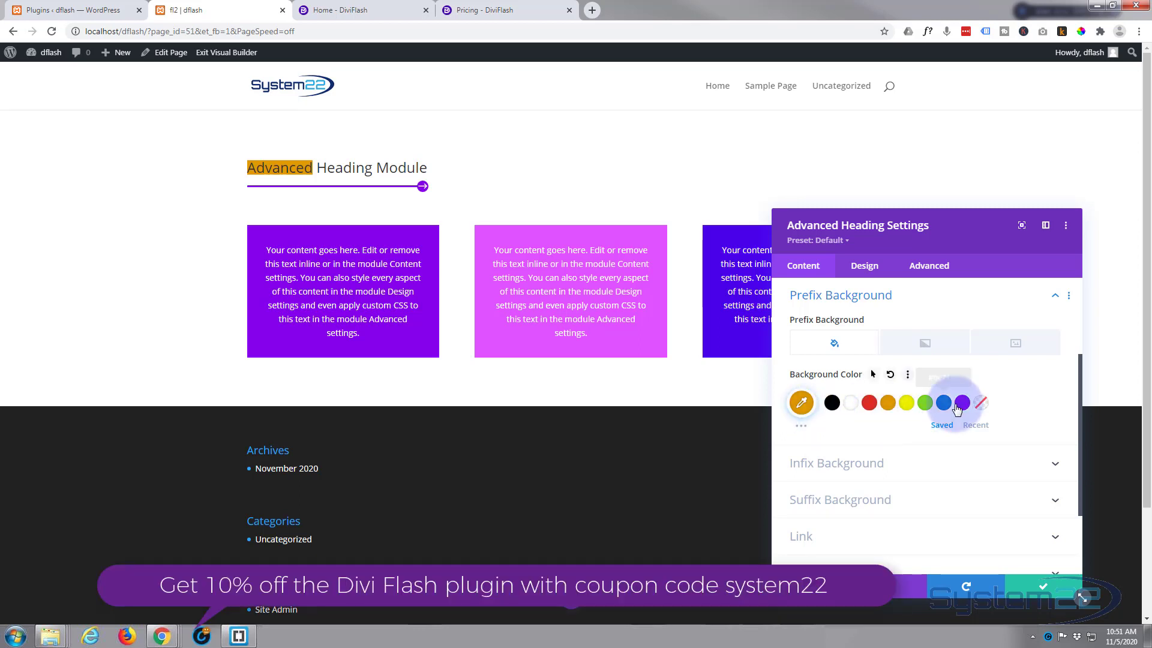
{"action": "left_click", "coordinate": [980, 403]}
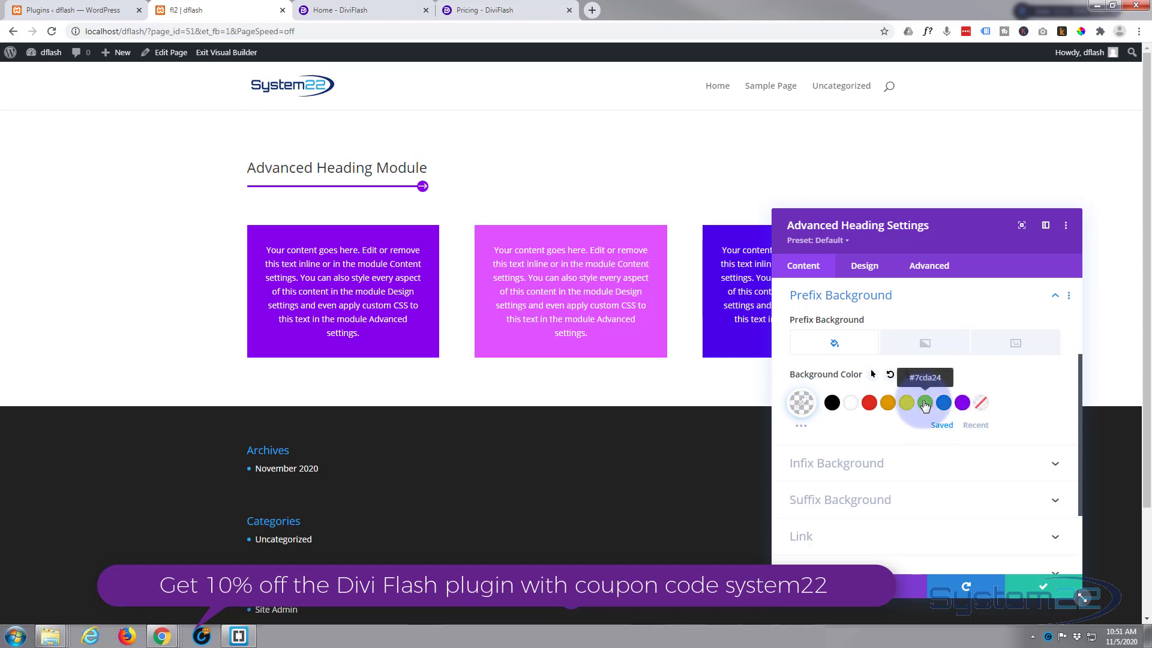
{"action": "scroll", "coordinate": [924, 410], "scroll_direction": "down", "scroll_amount": 1}
{"action": "scroll", "coordinate": [925, 406], "scroll_direction": "down", "scroll_amount": 1}
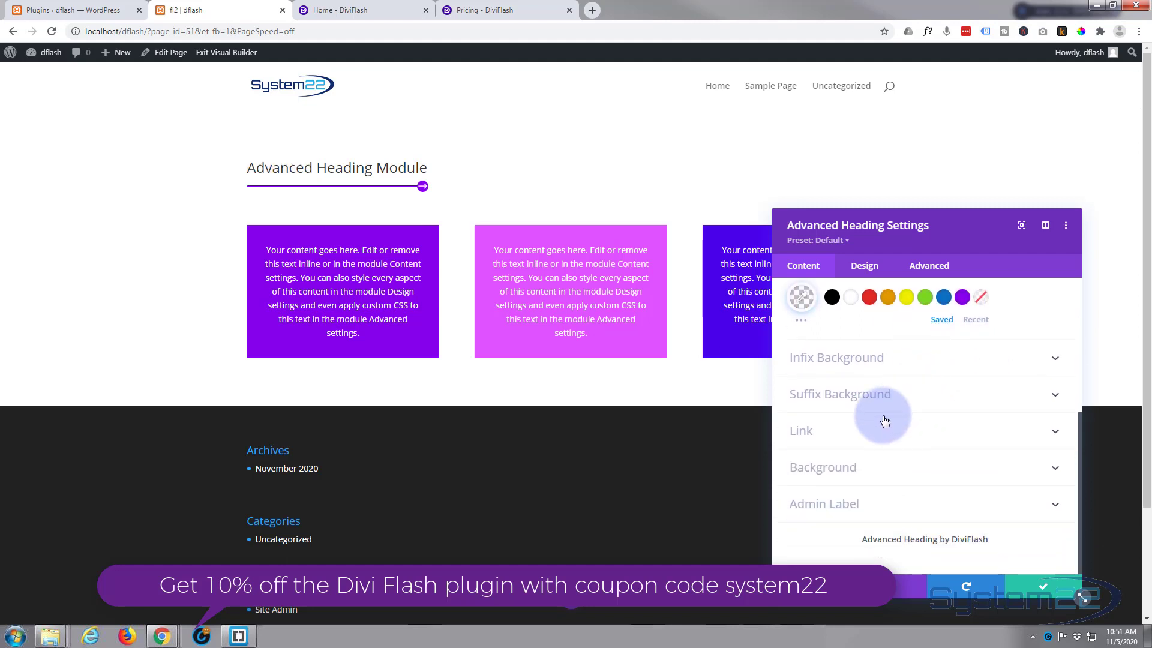
{"action": "left_click", "coordinate": [873, 432]}
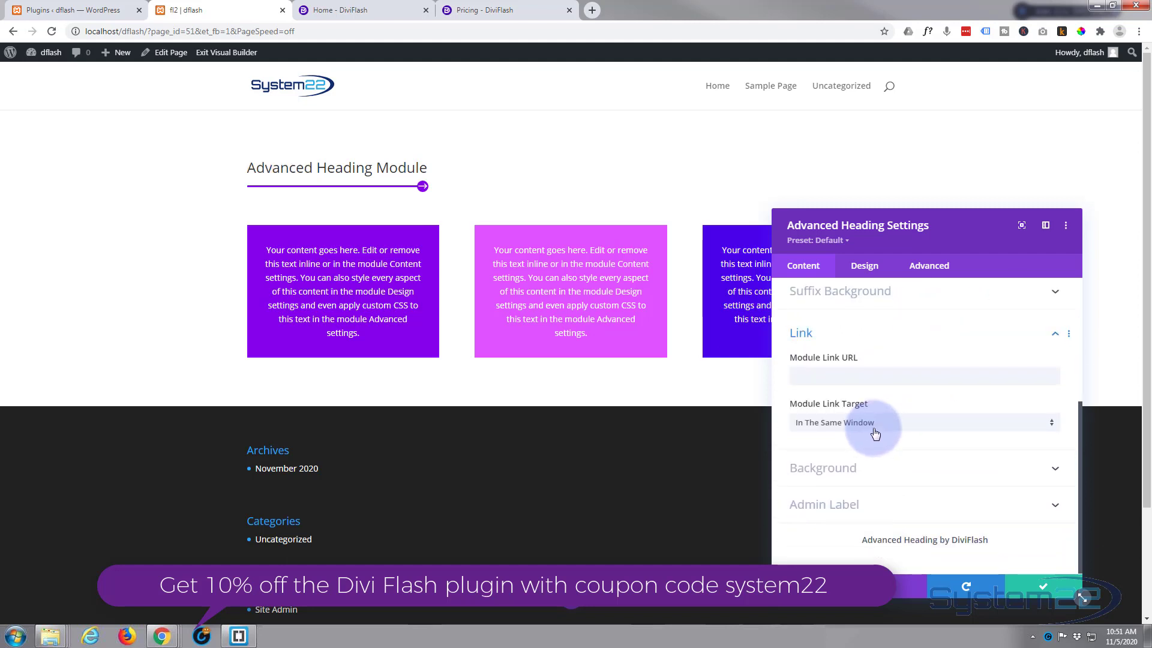
Set the module link URL to # opening in the same window.
{"action": "left_click", "coordinate": [807, 374]}
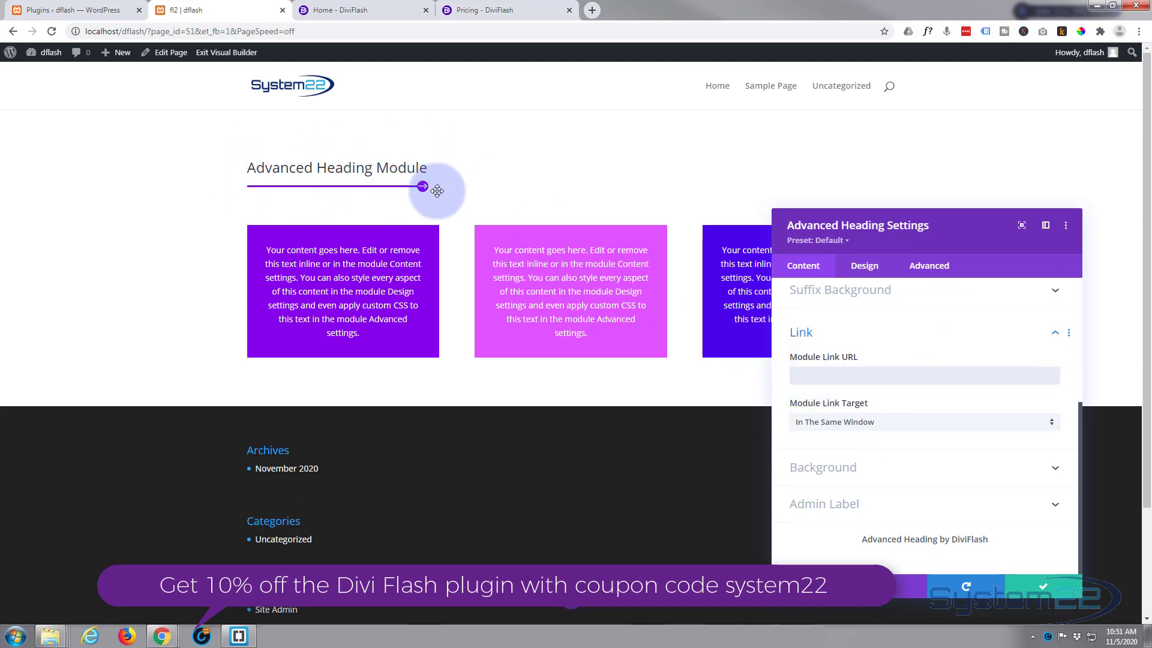
{"action": "left_click", "coordinate": [801, 373]}
{"action": "type", "text": "#"}
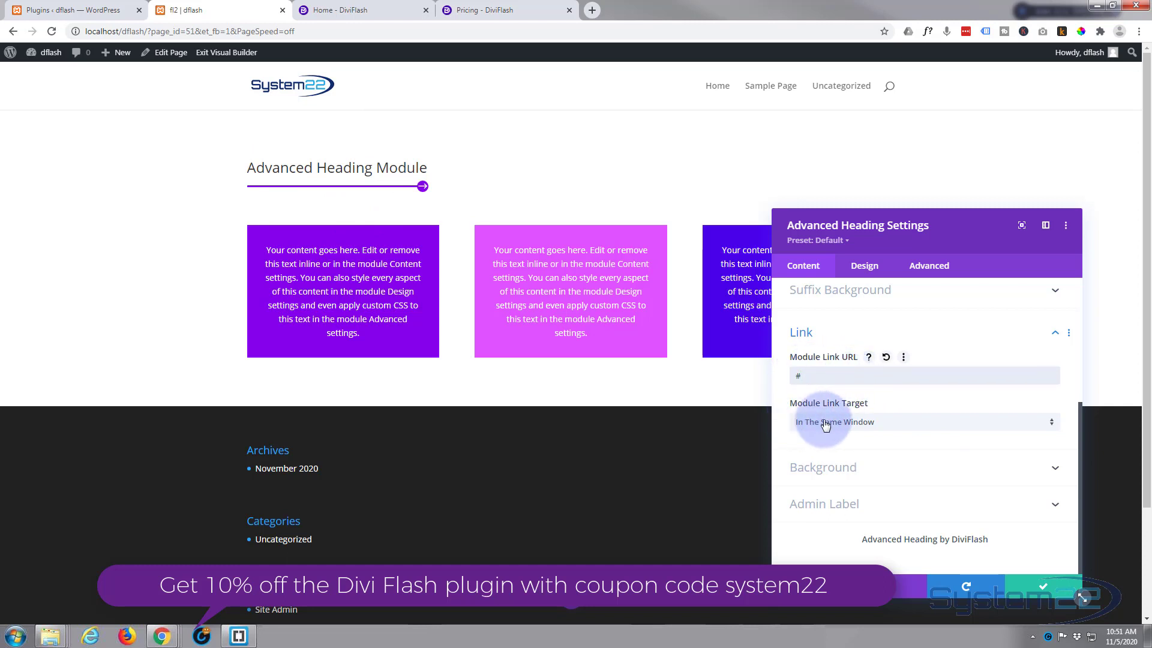
{"action": "left_click", "coordinate": [903, 427]}
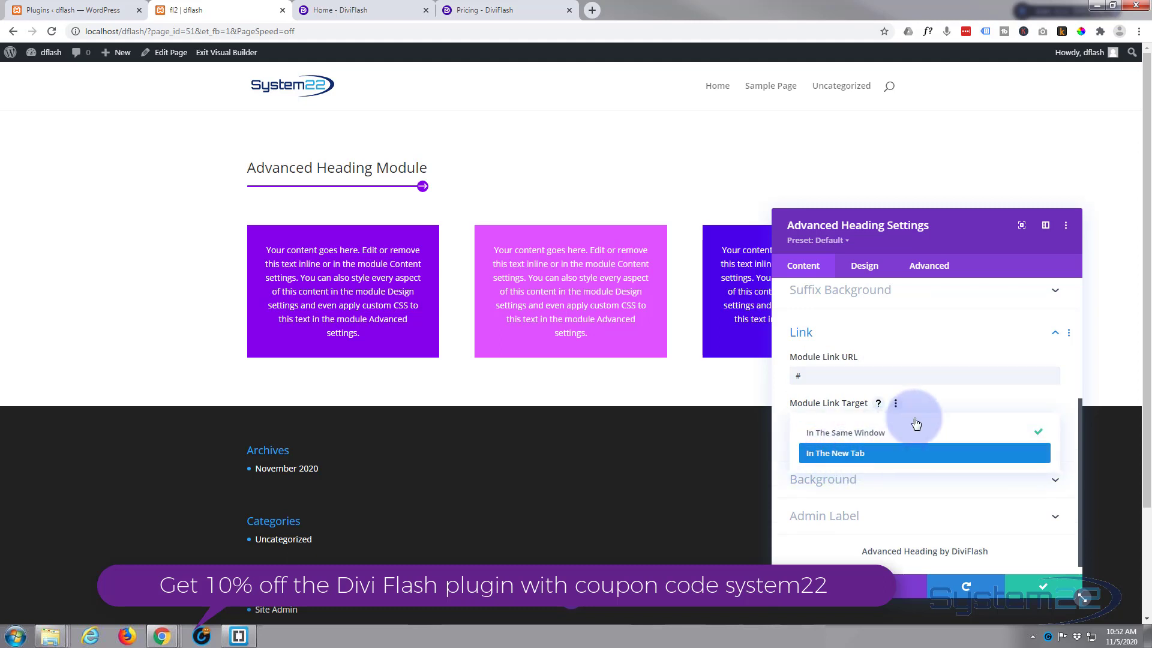
{"action": "left_click", "coordinate": [940, 401]}
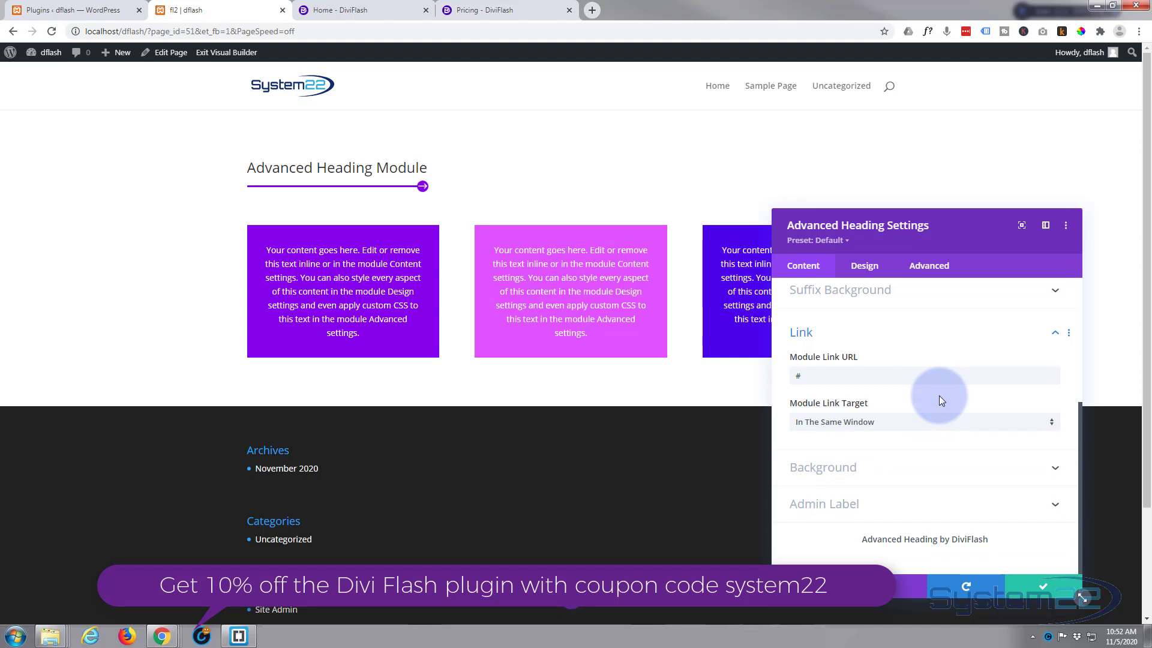
Try a green module background, then reset it to transparent.
{"action": "left_click", "coordinate": [912, 466]}
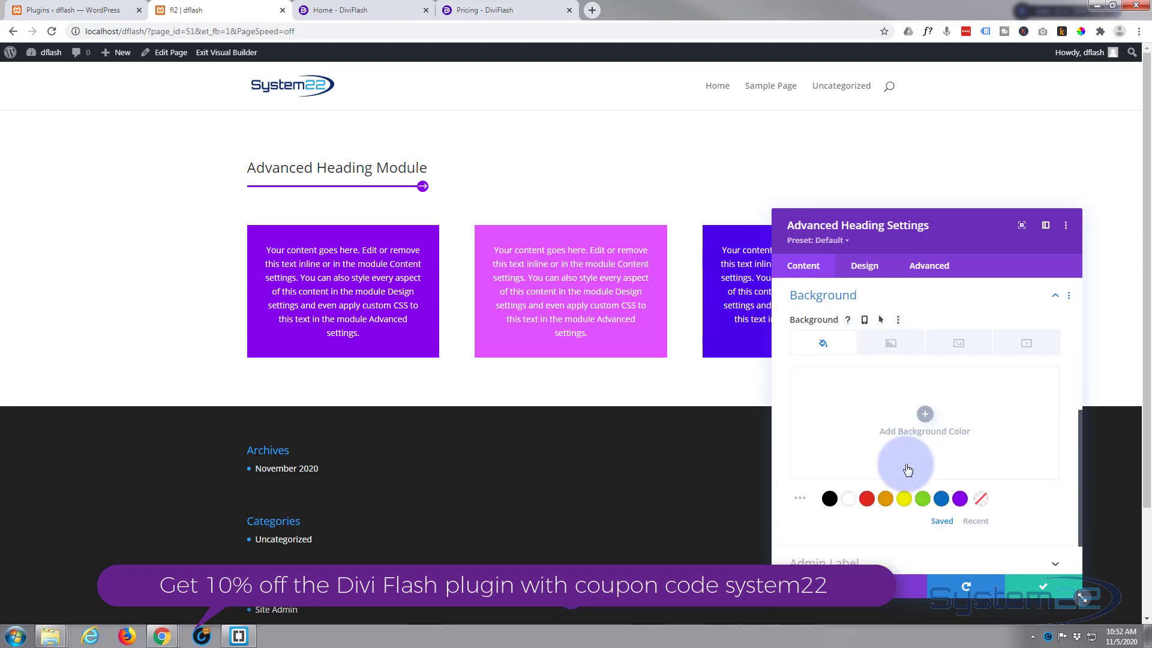
{"action": "left_click", "coordinate": [922, 499]}
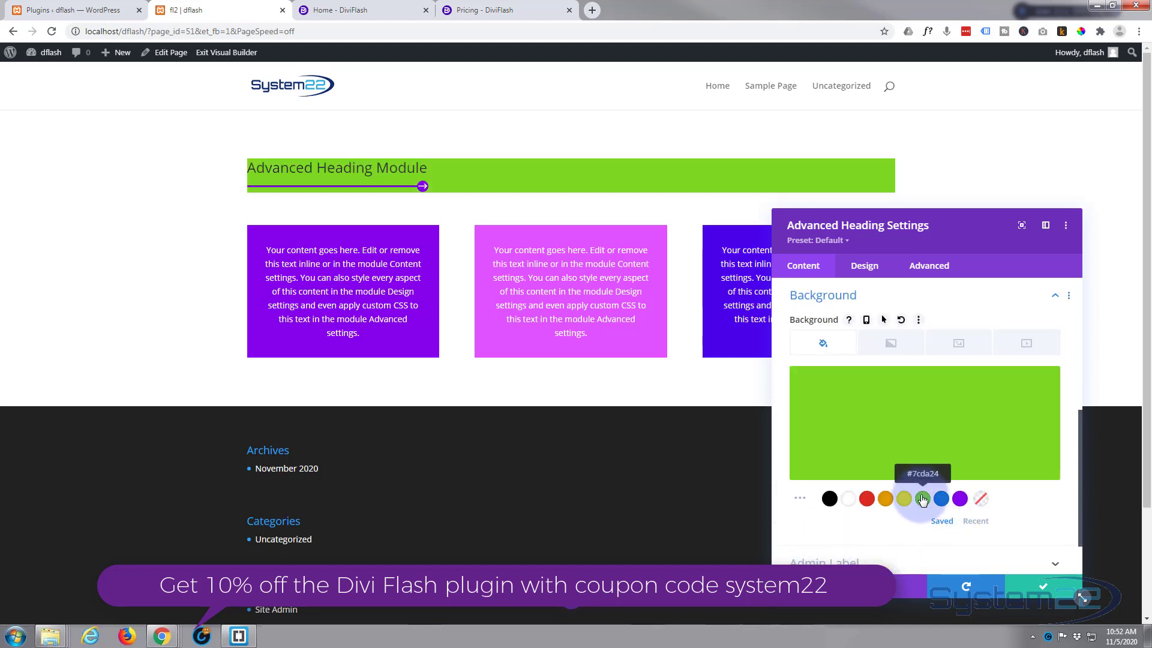
{"action": "left_click", "coordinate": [980, 498]}
{"action": "scroll", "coordinate": [959, 396], "scroll_direction": "down", "scroll_amount": 1}
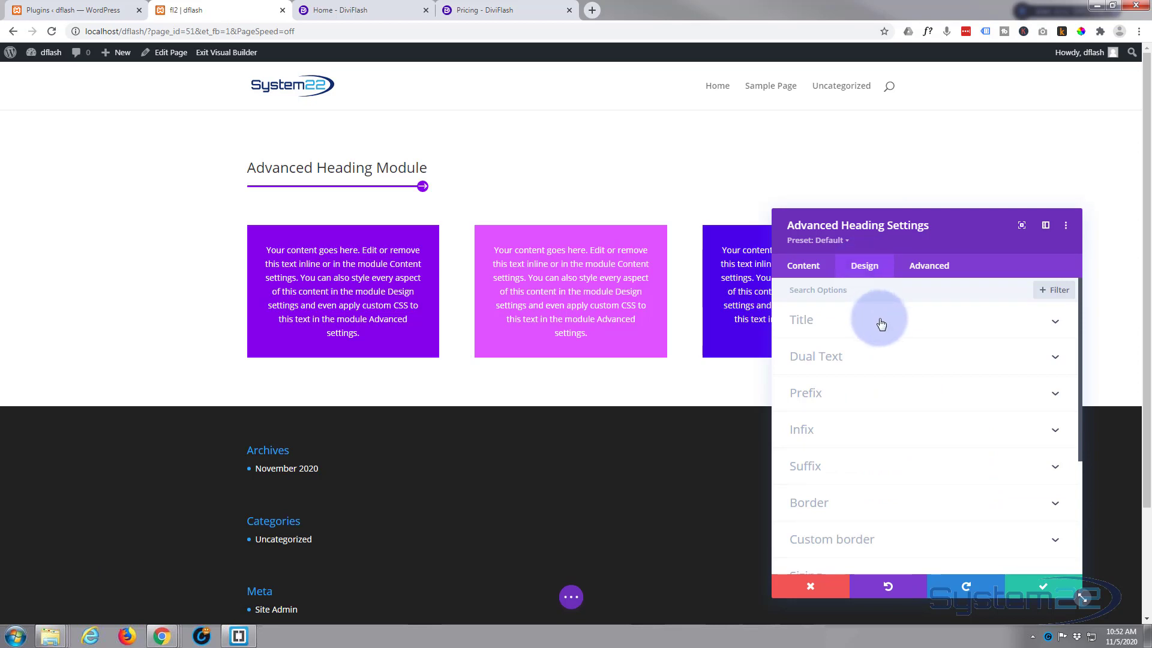
Raise the title text size from 24px to 36px, then expand the Dual Text options.
{"action": "left_click", "coordinate": [880, 324]}
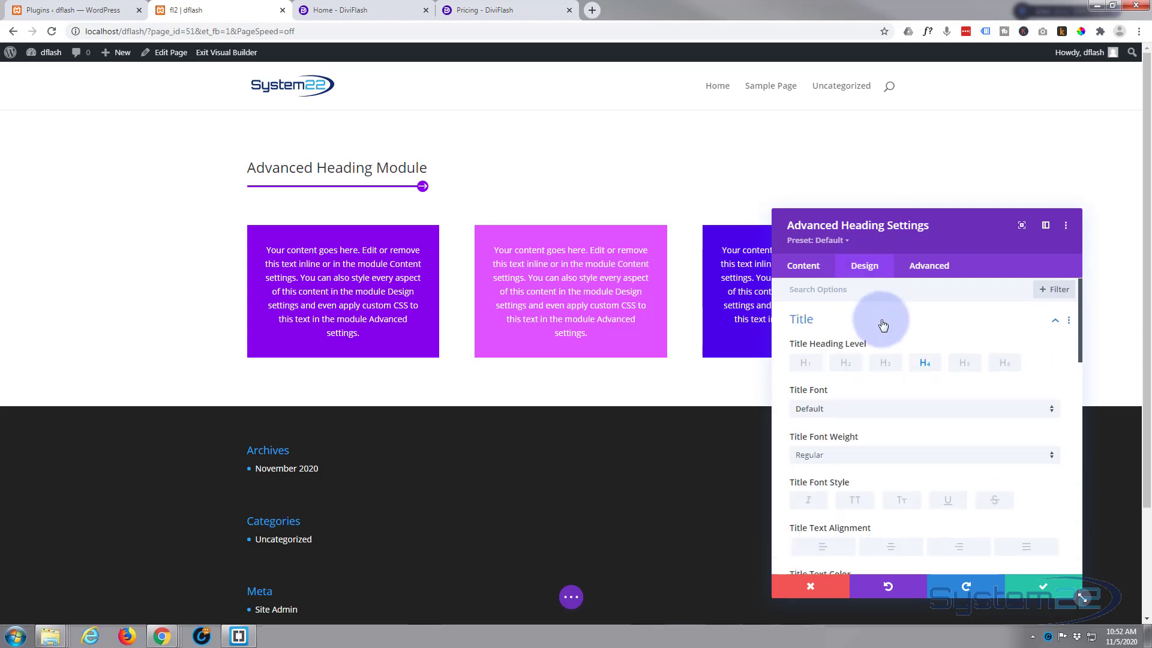
{"action": "scroll", "coordinate": [883, 325], "scroll_direction": "down", "scroll_amount": 1}
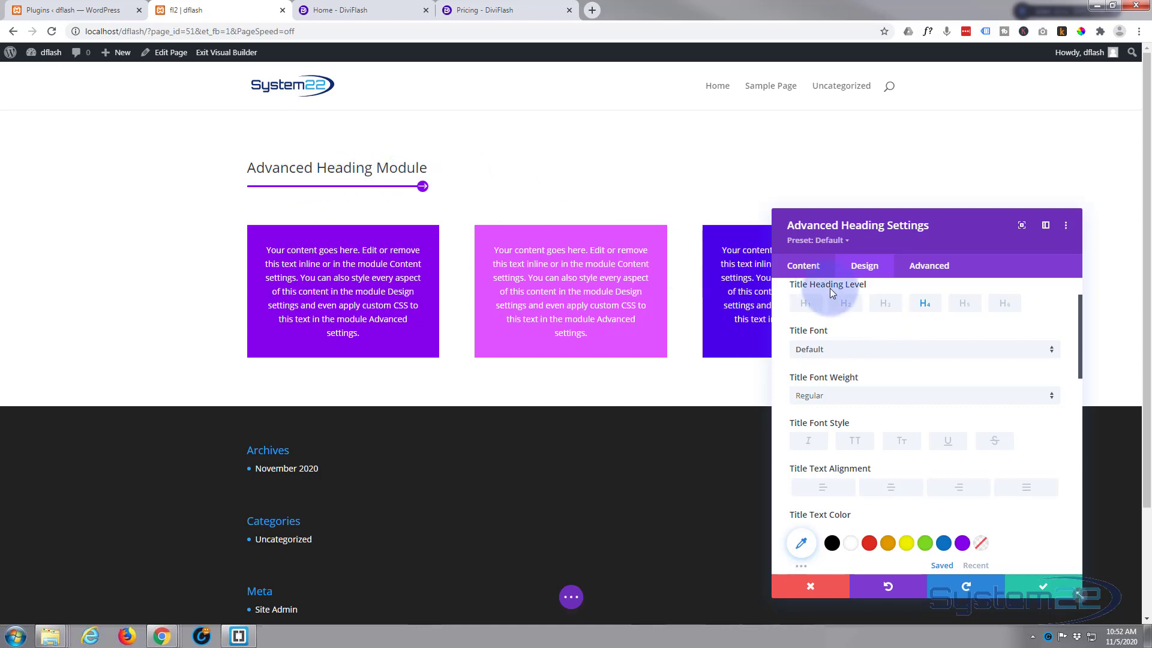
{"action": "scroll", "coordinate": [866, 347], "scroll_direction": "down", "scroll_amount": 1}
{"action": "scroll", "coordinate": [866, 351], "scroll_direction": "down", "scroll_amount": 2}
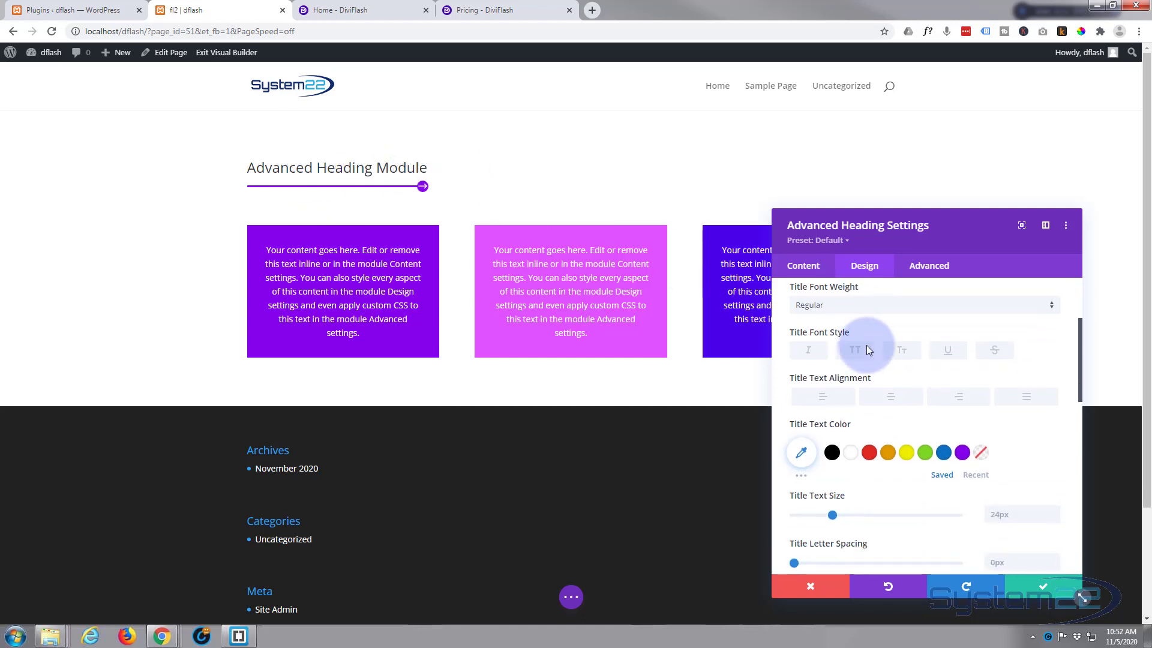
{"action": "left_click_drag", "start_coordinate": [832, 426], "coordinate": [851, 426]}
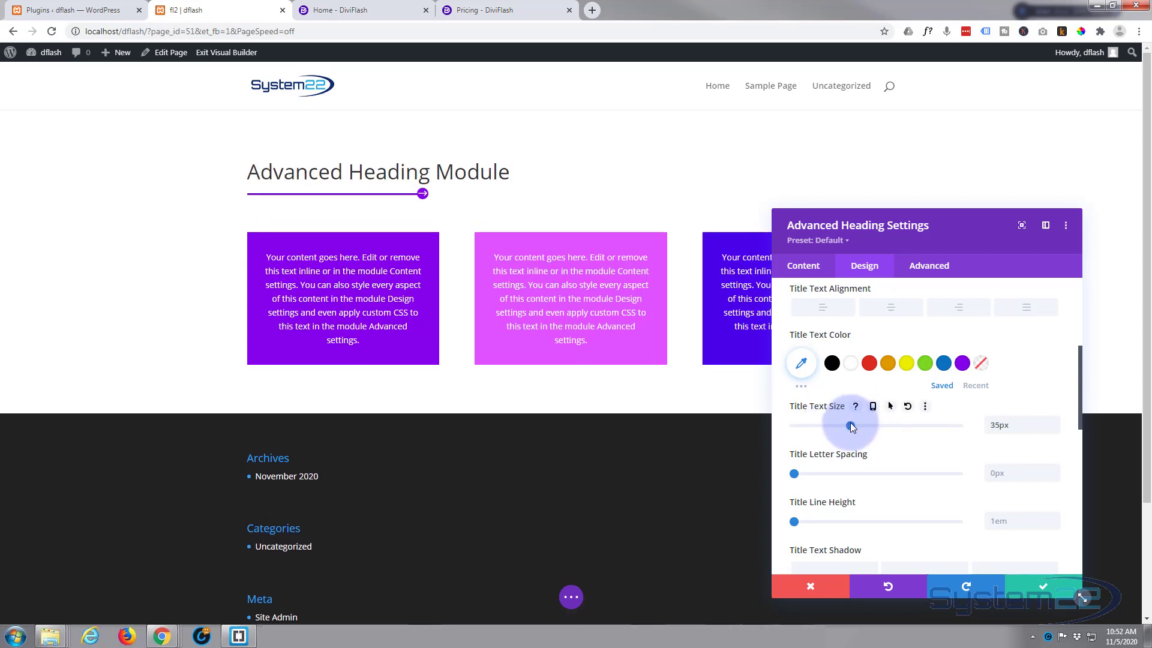
{"action": "left_click", "coordinate": [852, 425]}
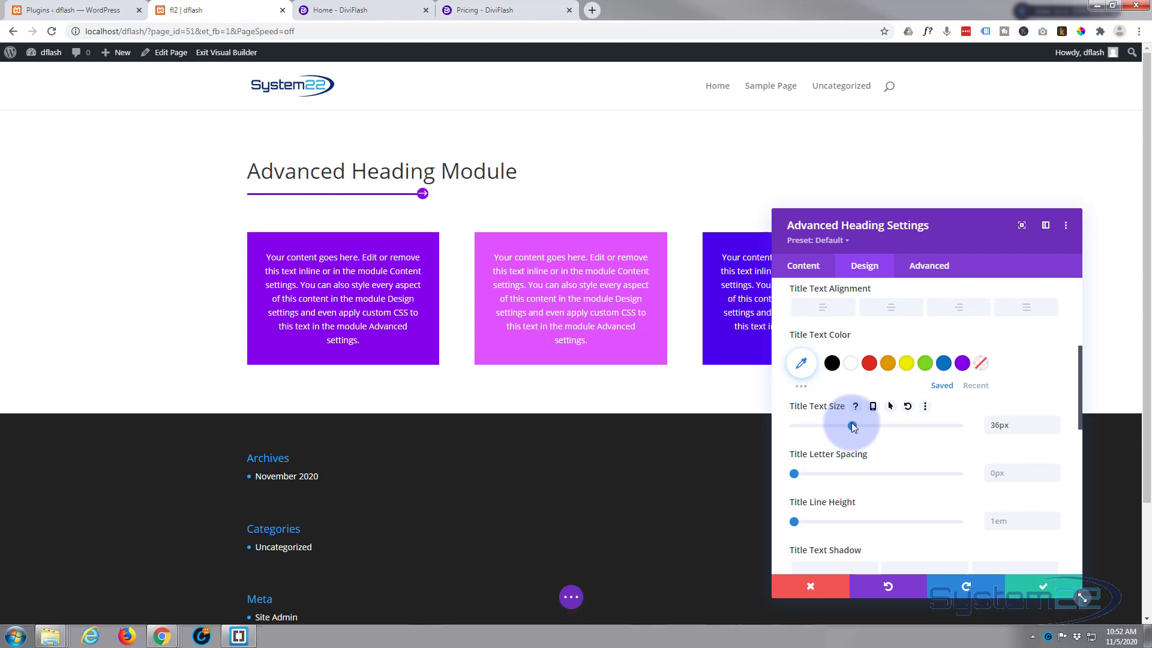
{"action": "scroll", "coordinate": [912, 380], "scroll_direction": "down", "scroll_amount": 2}
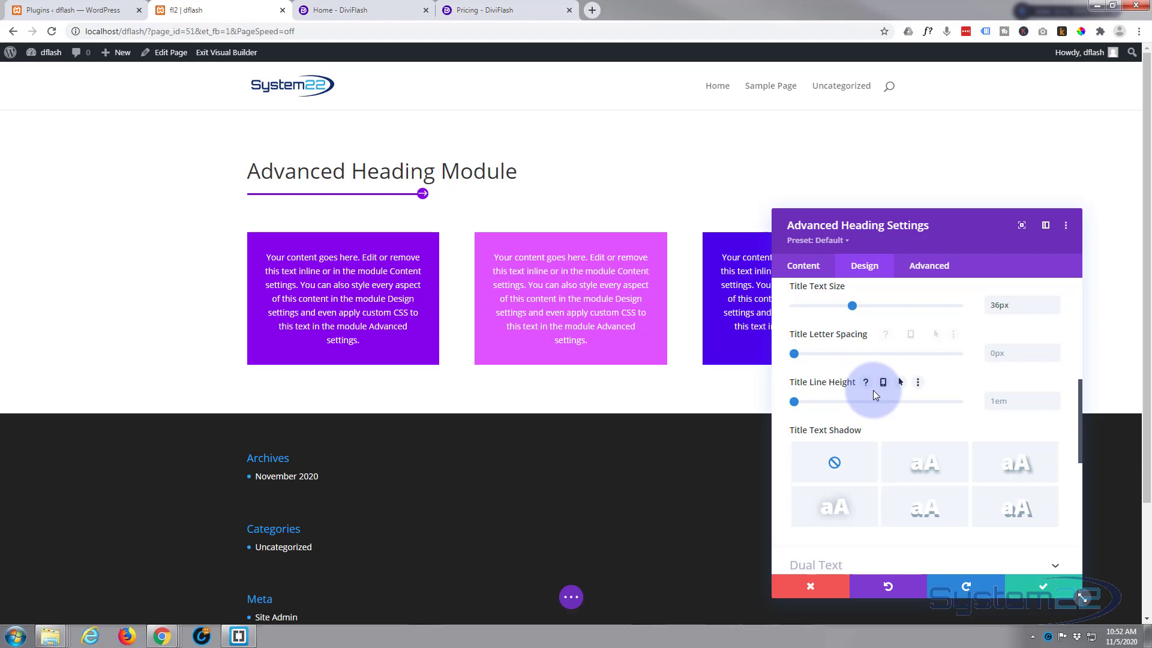
{"action": "scroll", "coordinate": [873, 393], "scroll_direction": "down", "scroll_amount": 3}
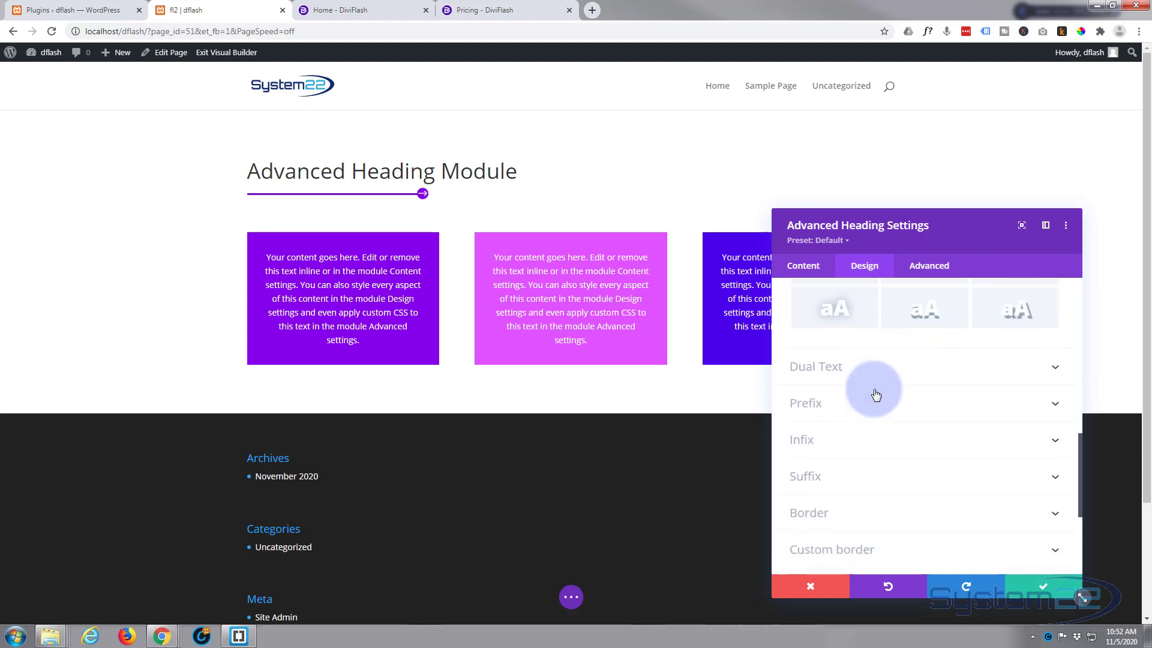
{"action": "scroll", "coordinate": [875, 394], "scroll_direction": "down", "scroll_amount": 1}
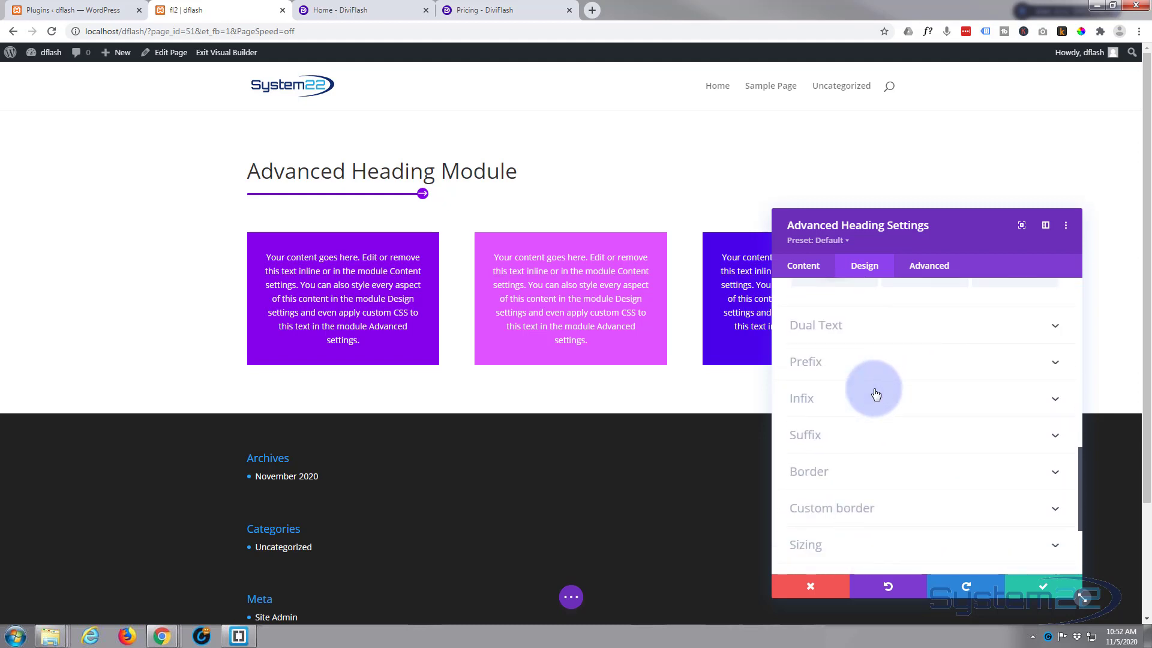
{"action": "left_click", "coordinate": [892, 327]}
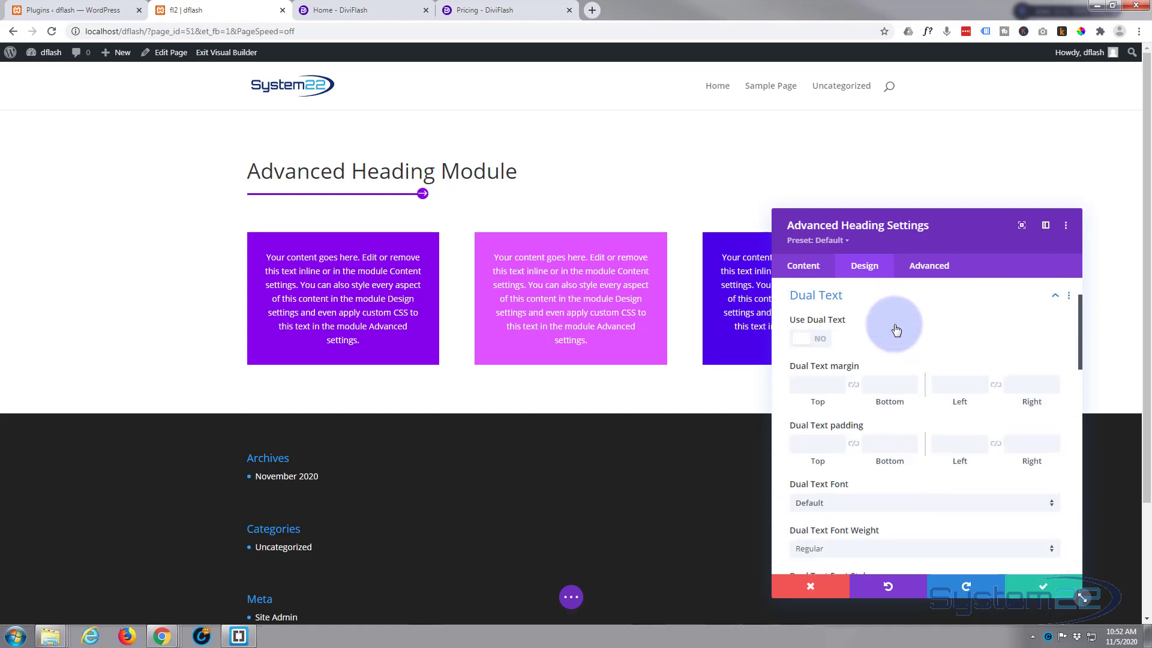
Enable dual text with custom wording 'The New' and 20px bottom padding.
{"action": "left_click", "coordinate": [826, 340]}
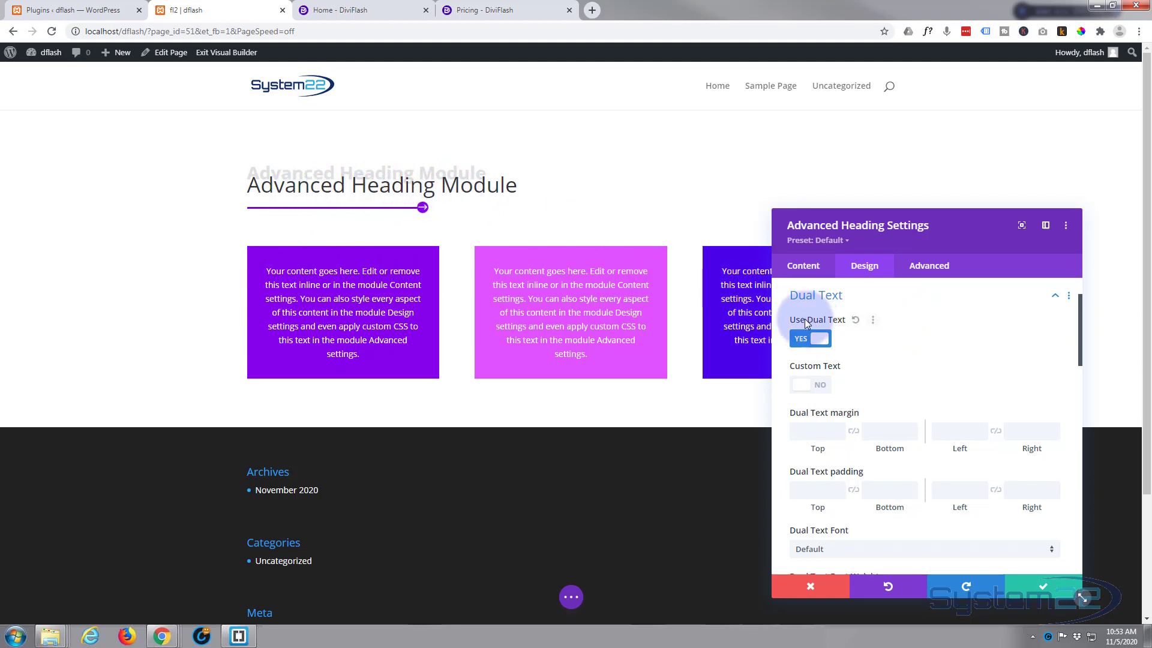
{"action": "left_click", "coordinate": [825, 389]}
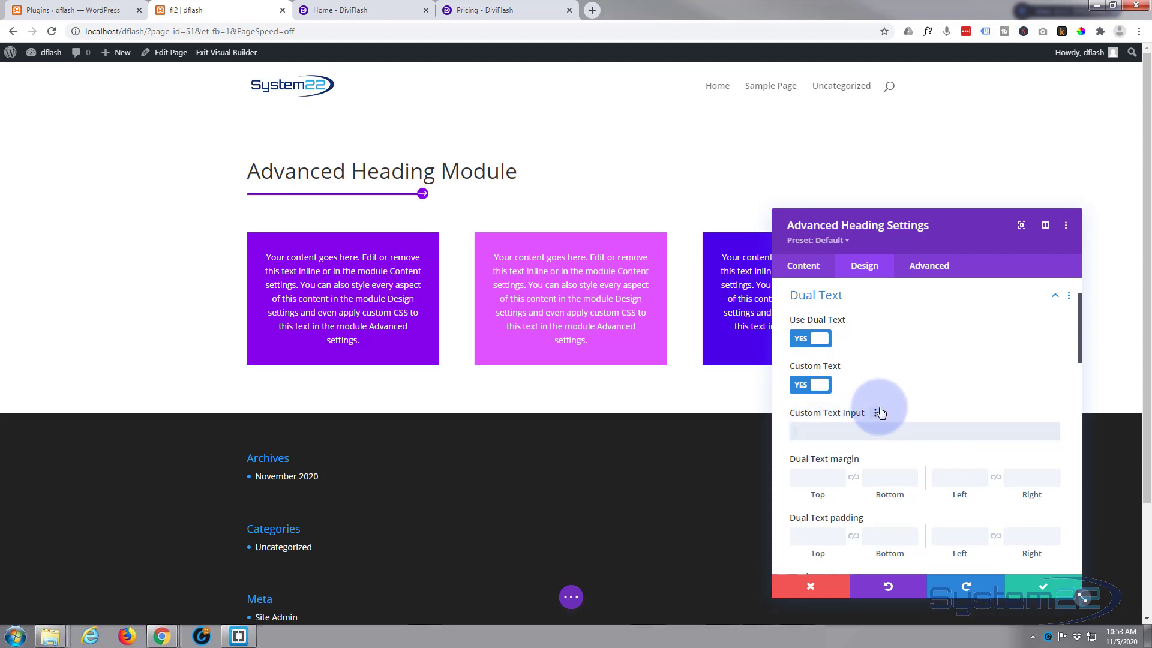
{"action": "type", "text": "The New"}
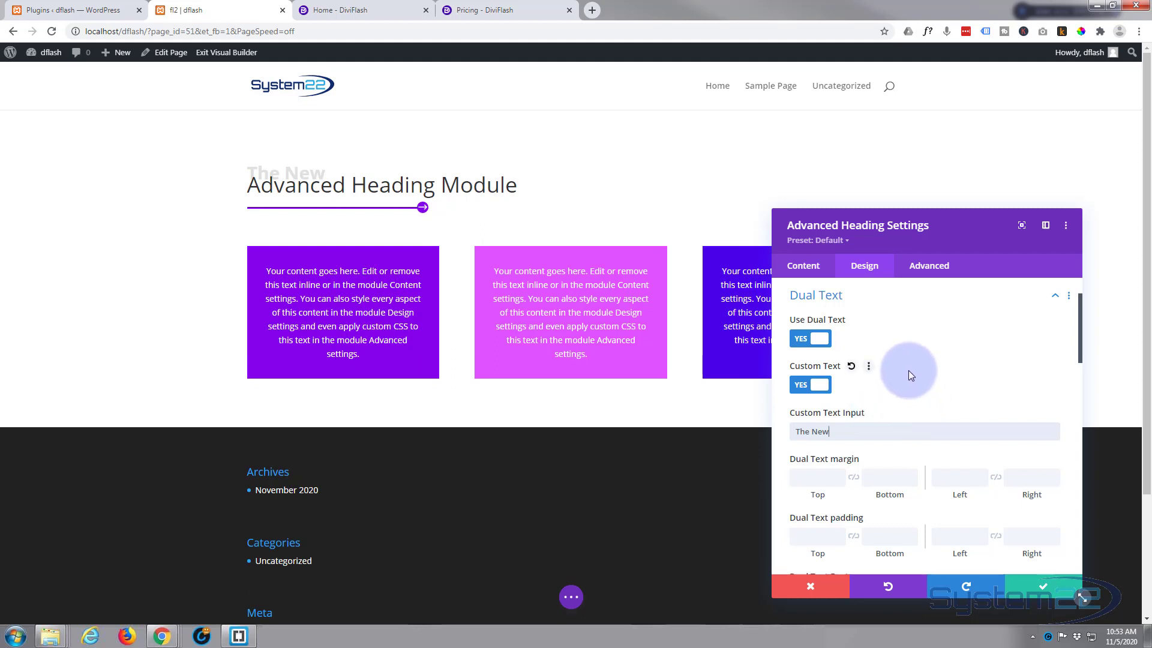
{"action": "scroll", "coordinate": [908, 368], "scroll_direction": "down", "scroll_amount": 1}
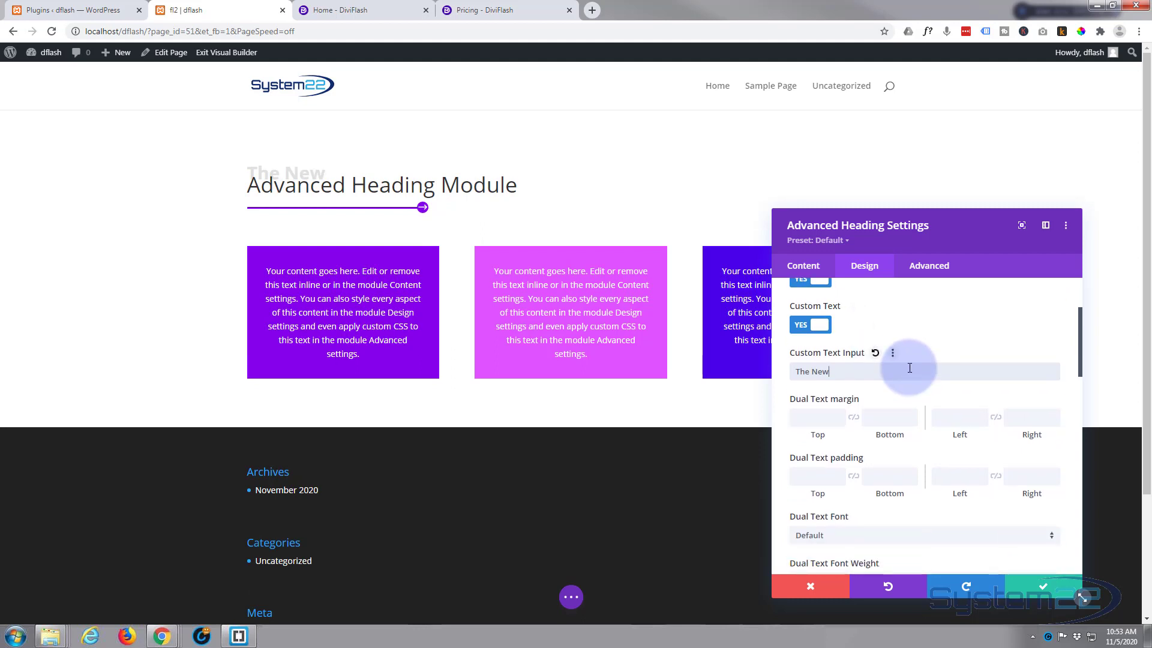
{"action": "scroll", "coordinate": [910, 368], "scroll_direction": "down", "scroll_amount": 1}
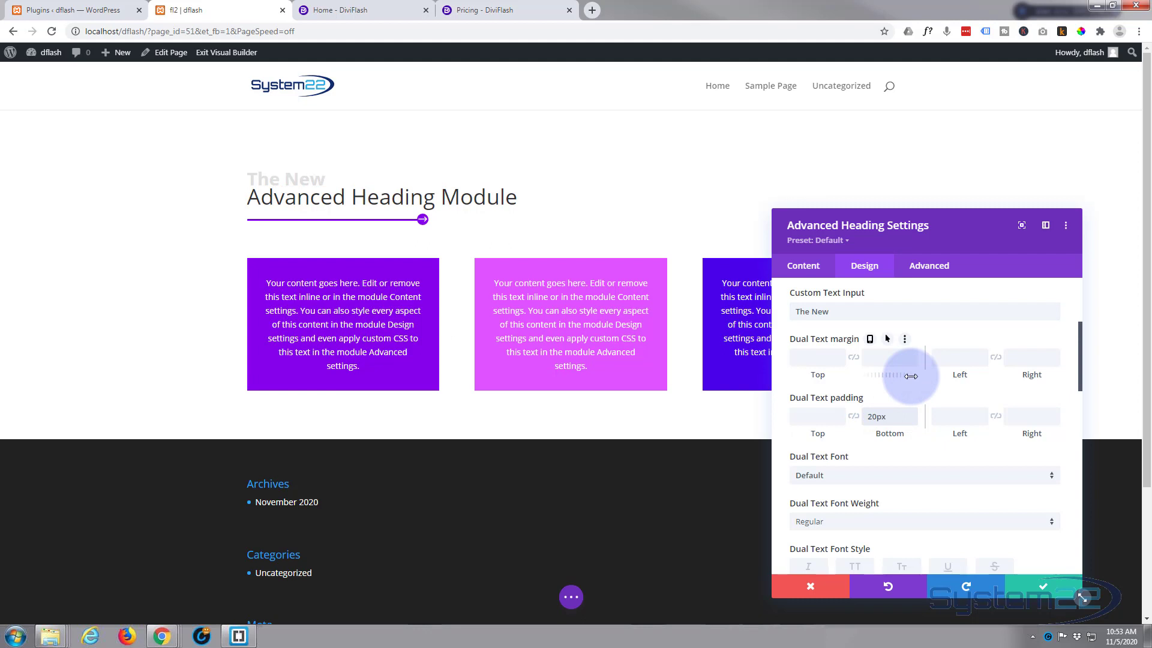
{"action": "scroll", "coordinate": [879, 382], "scroll_direction": "down", "scroll_amount": 2}
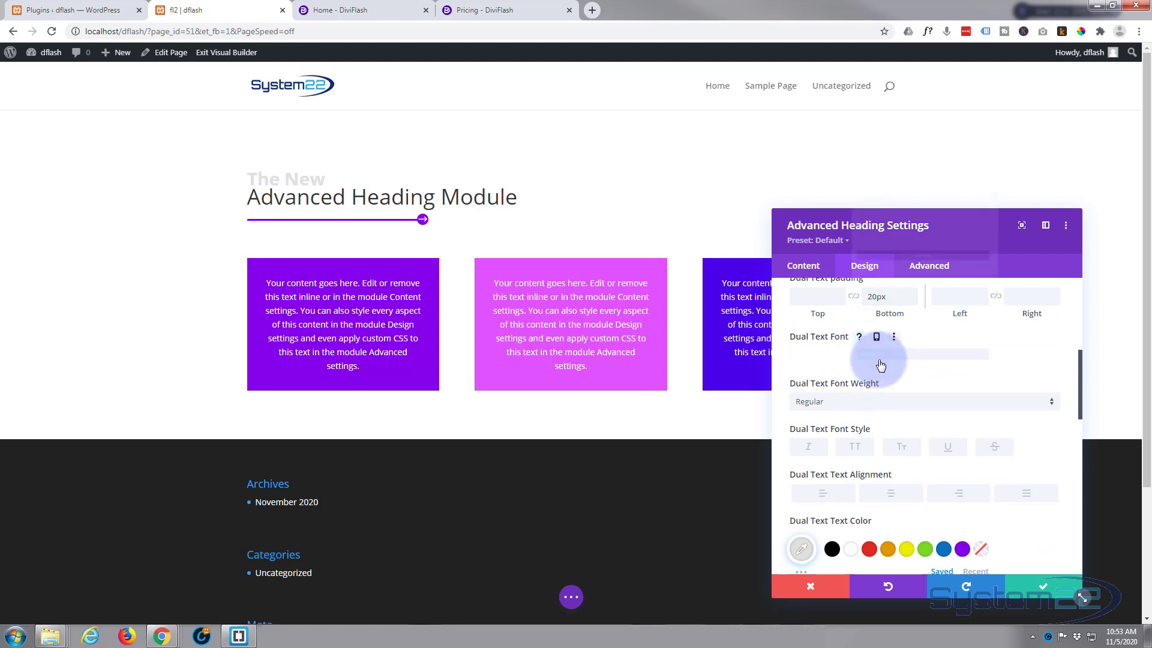
Set the 'The New' dual text to the Acme font, uppercase, in purple.
{"action": "left_click", "coordinate": [877, 357]}
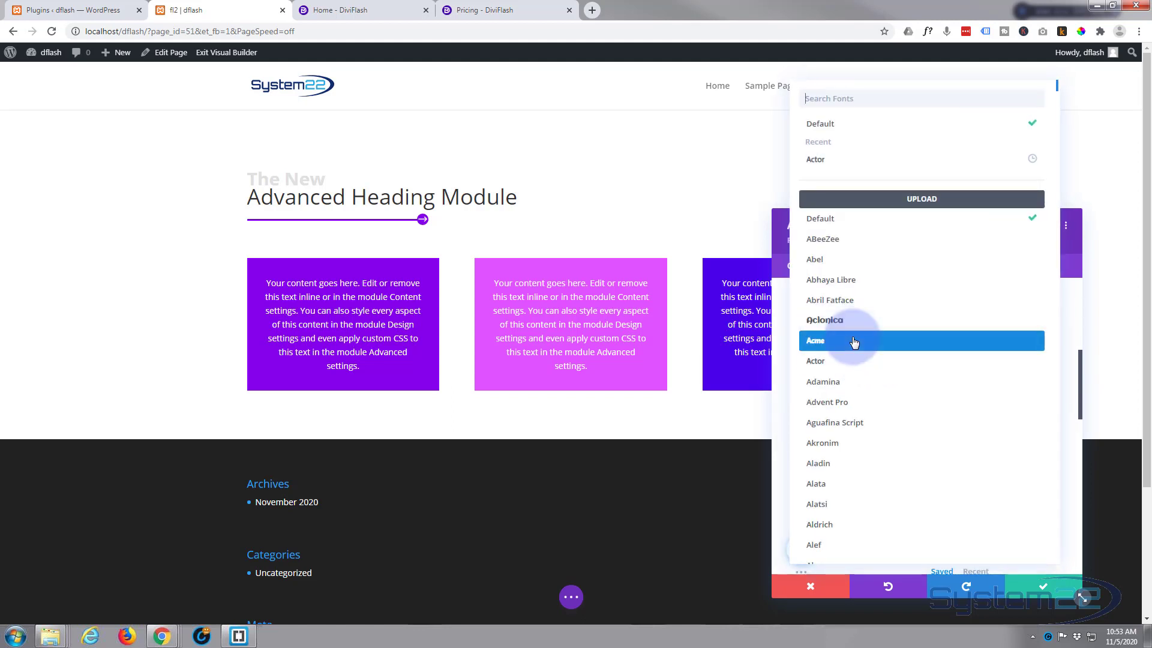
{"action": "left_click", "coordinate": [820, 344]}
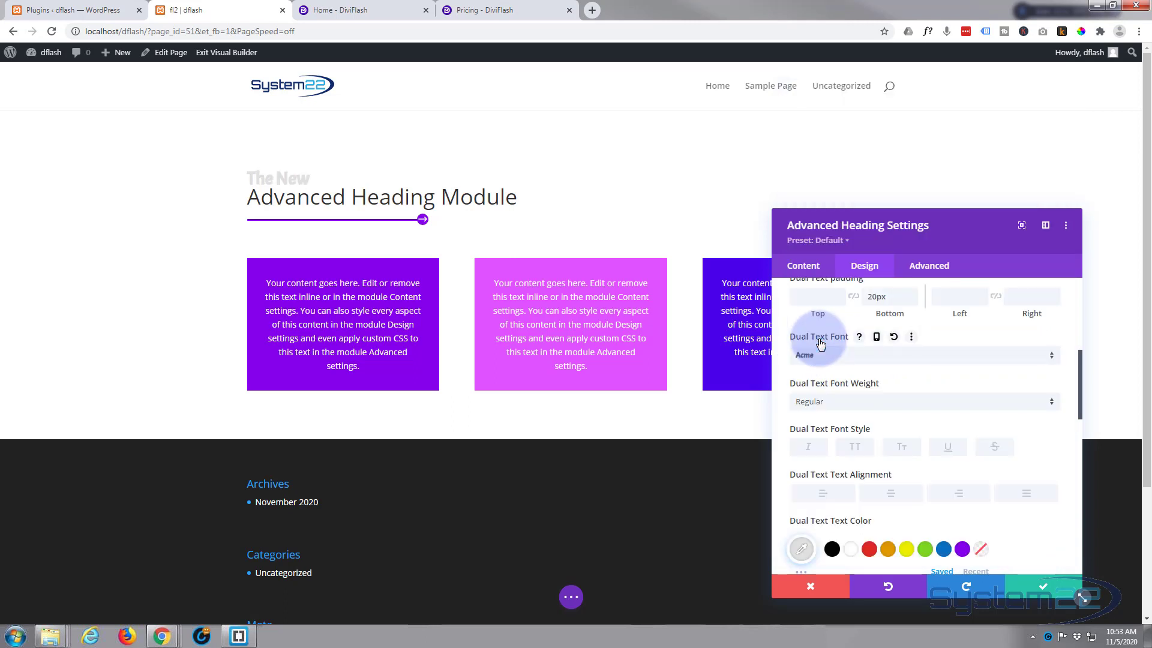
{"action": "scroll", "coordinate": [923, 367], "scroll_direction": "down", "scroll_amount": 2}
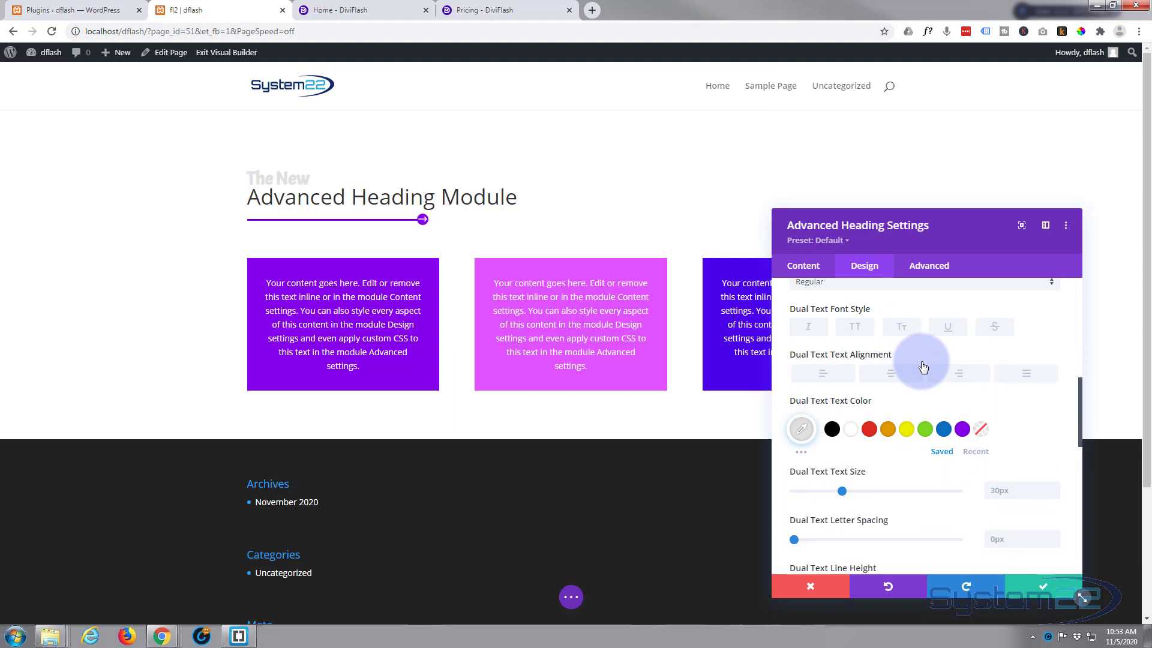
{"action": "left_click", "coordinate": [854, 328]}
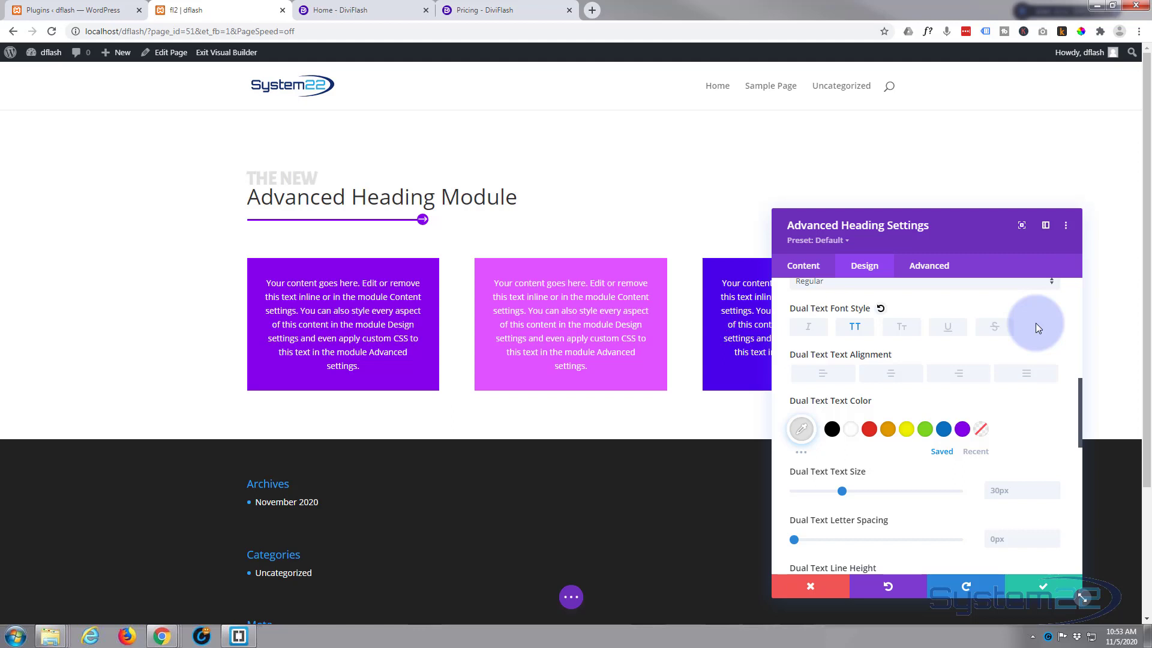
{"action": "left_click", "coordinate": [962, 429]}
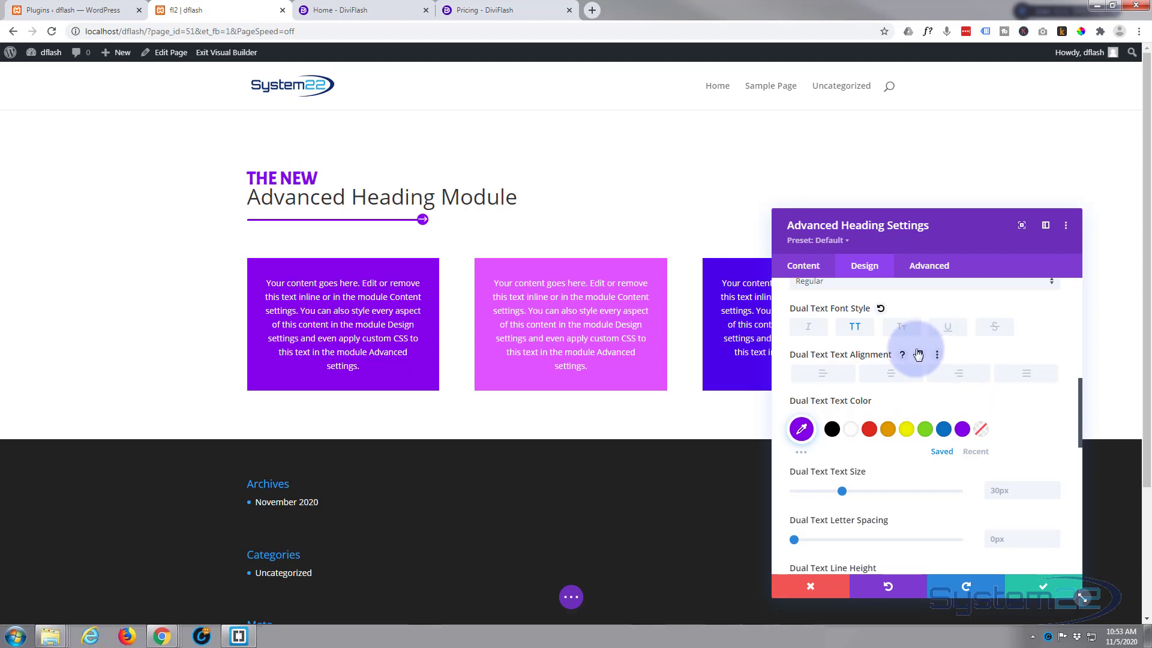
{"action": "scroll", "coordinate": [918, 353], "scroll_direction": "down", "scroll_amount": 1}
{"action": "scroll", "coordinate": [918, 354], "scroll_direction": "down", "scroll_amount": 4}
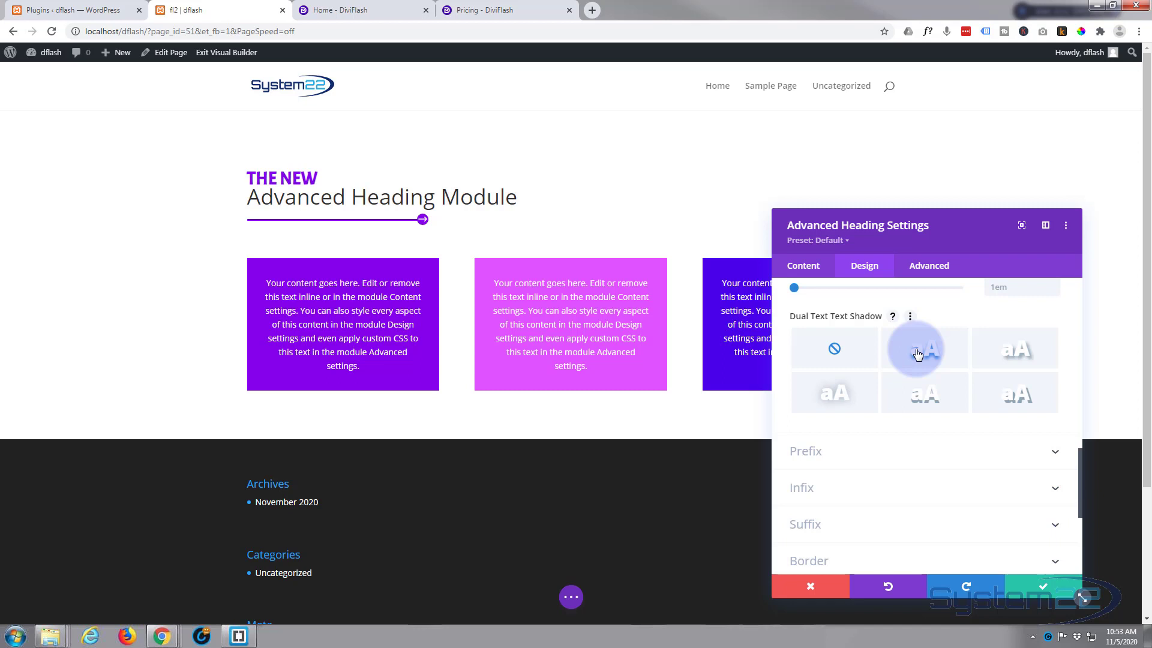
{"action": "scroll", "coordinate": [917, 353], "scroll_direction": "down", "scroll_amount": 1}
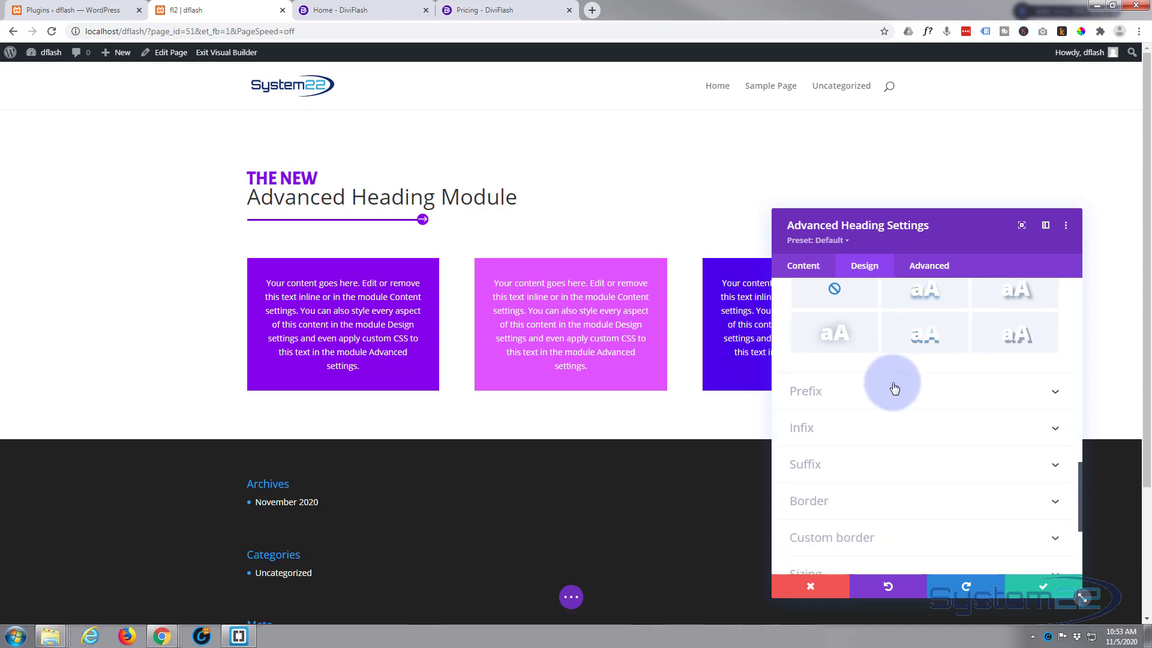
{"action": "scroll", "coordinate": [894, 384], "scroll_direction": "down", "scroll_amount": 1}
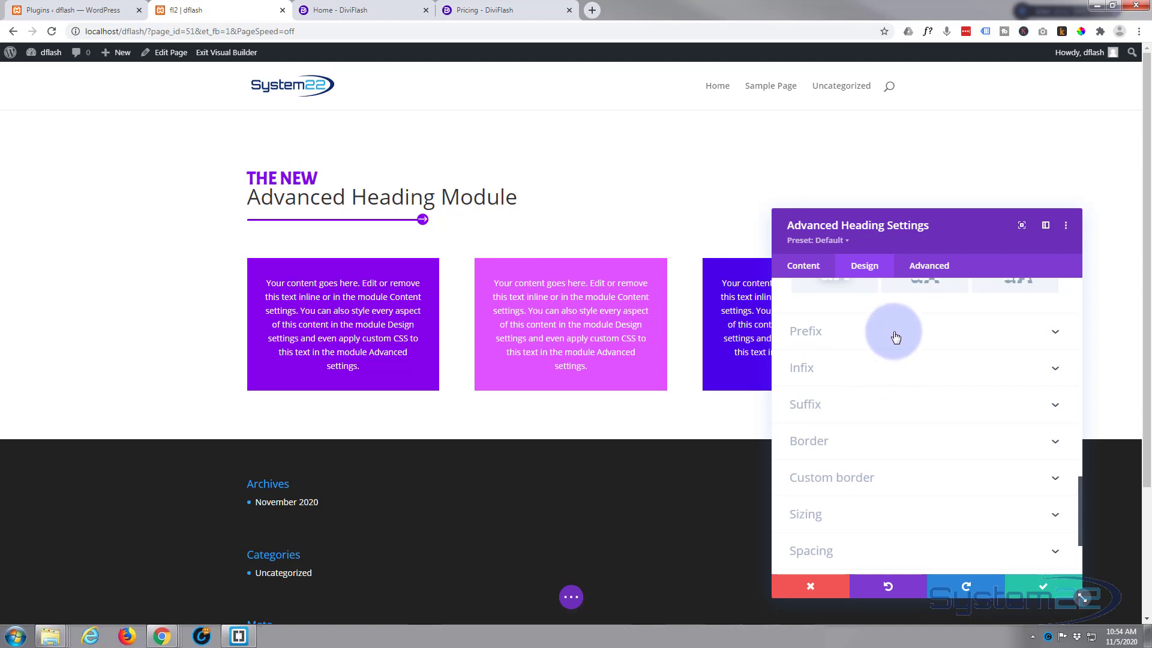
Turn on Clip for the prefix word 'Advanced' and set its font weight to Ultra Bold.
{"action": "left_click", "coordinate": [1043, 334]}
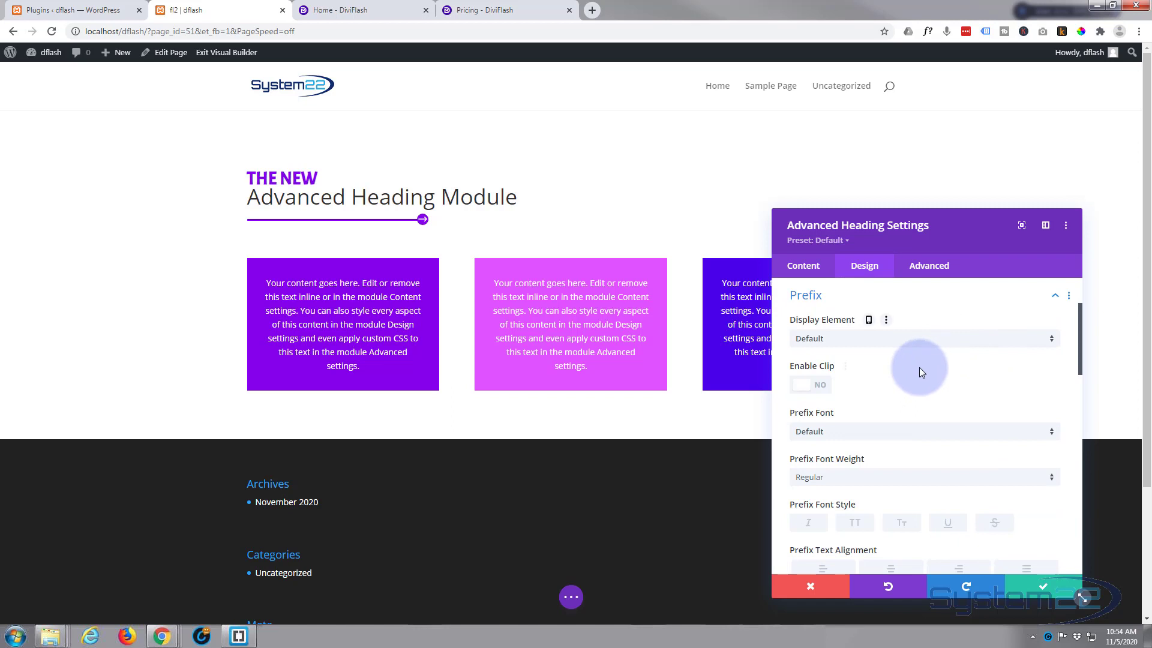
{"action": "scroll", "coordinate": [919, 367], "scroll_direction": "down", "scroll_amount": 1}
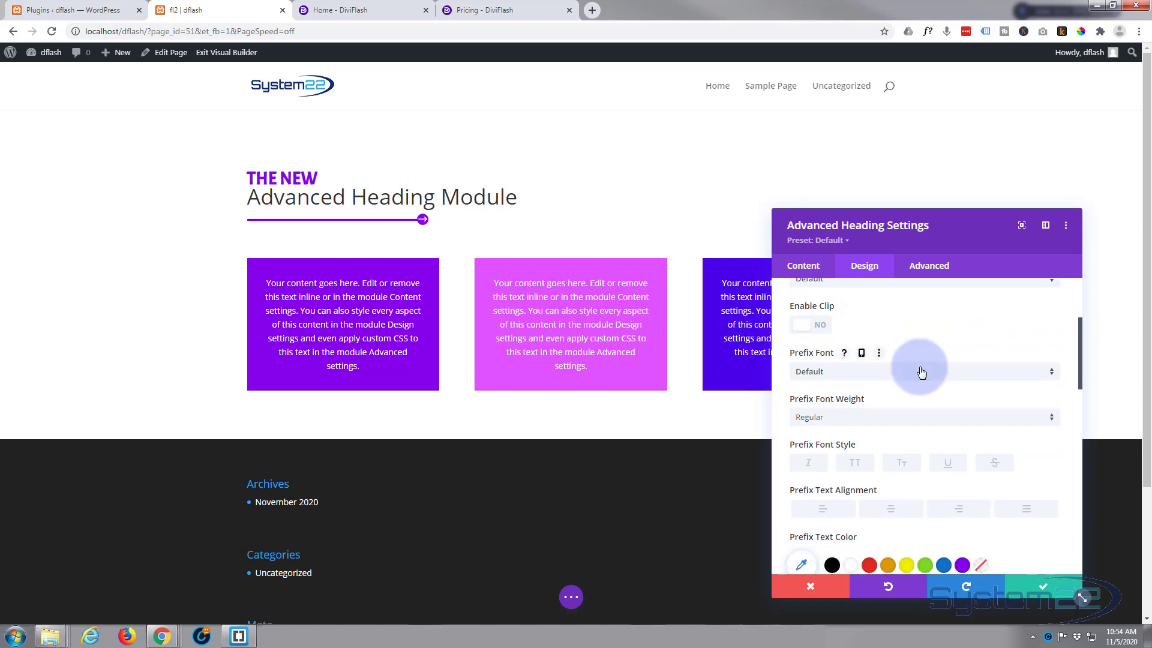
{"action": "left_click", "coordinate": [825, 326]}
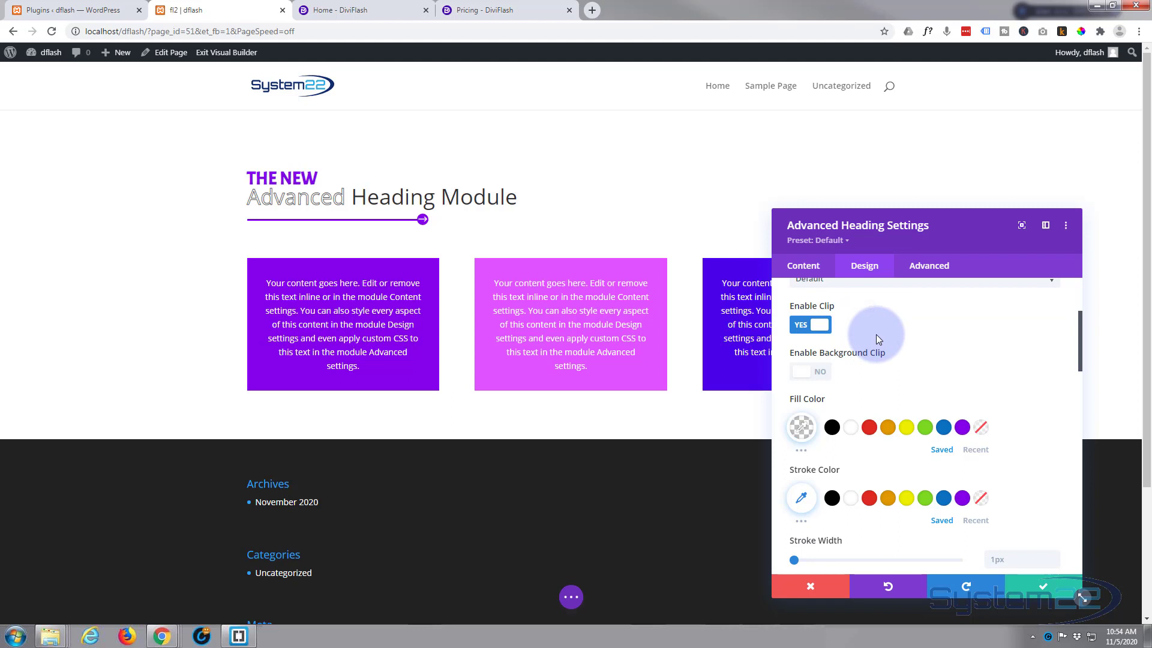
{"action": "scroll", "coordinate": [876, 339], "scroll_direction": "down", "scroll_amount": 3}
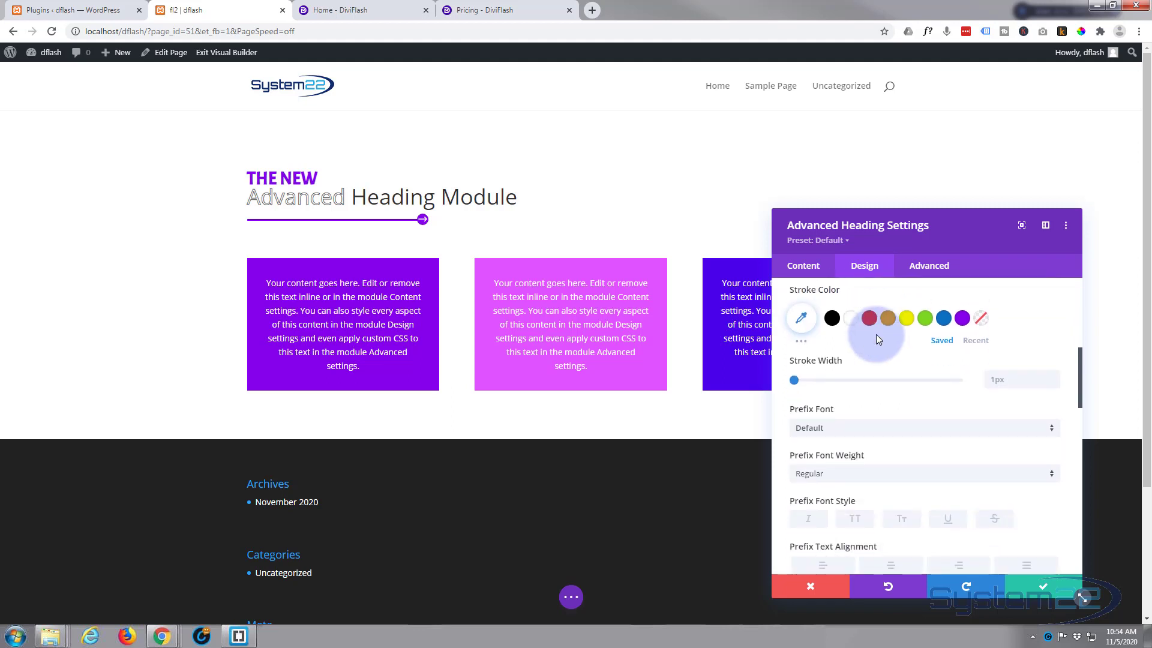
{"action": "left_click", "coordinate": [846, 477]}
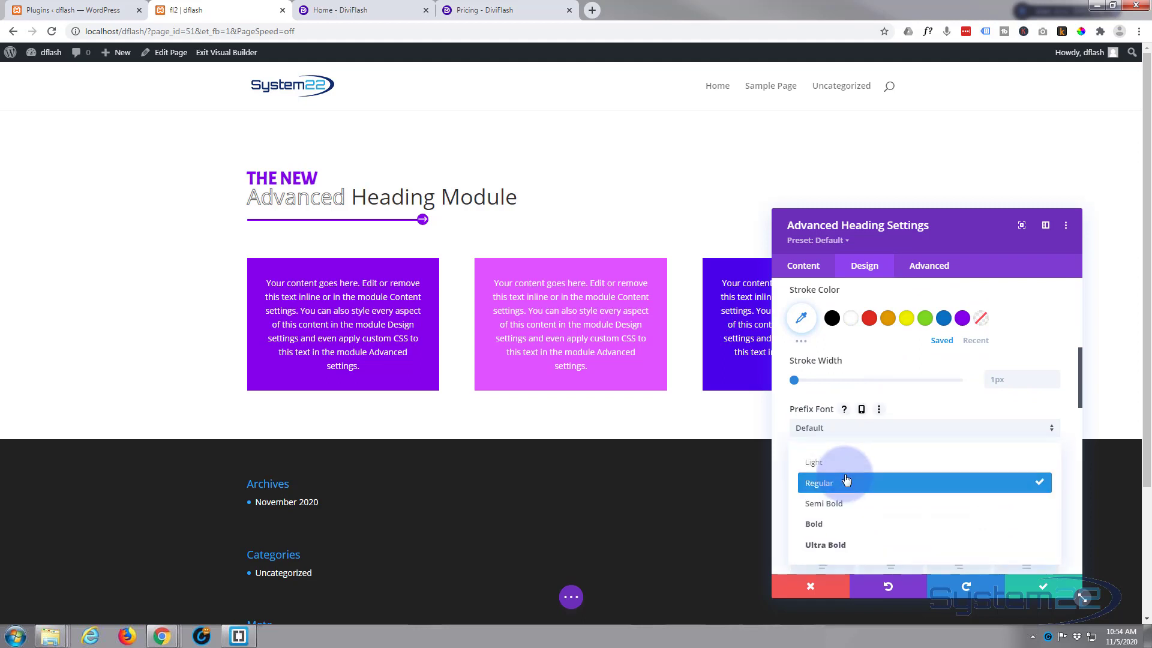
{"action": "left_click", "coordinate": [842, 544]}
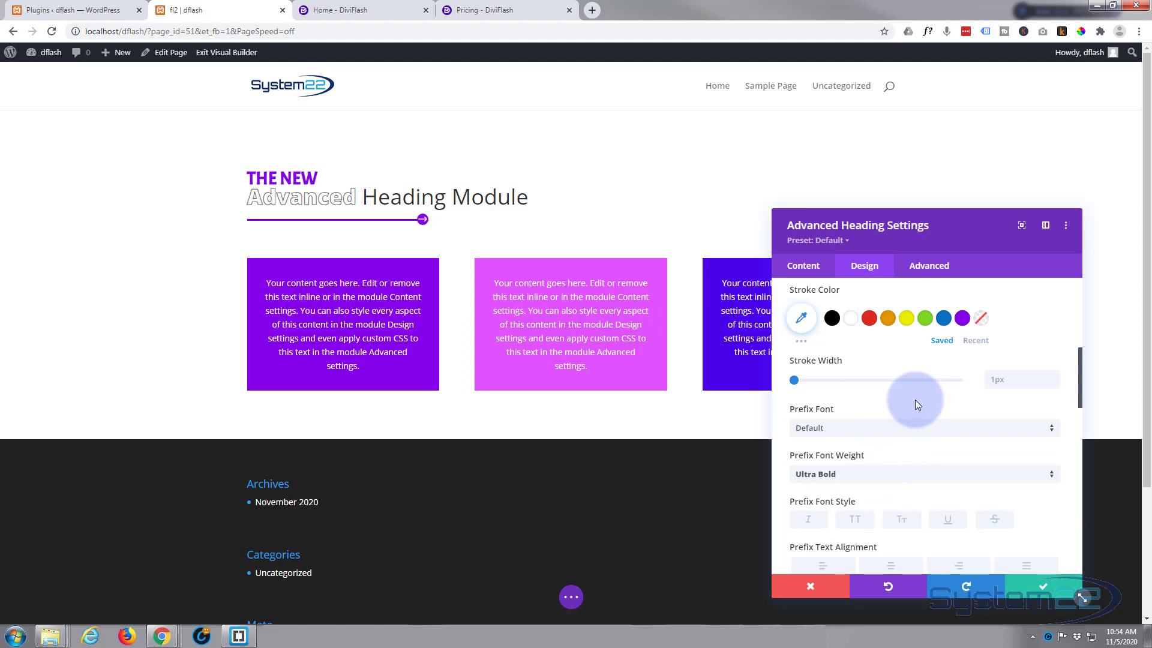
Fill 'Advanced' red and give it a black stroke 2px wide.
{"action": "scroll", "coordinate": [916, 400], "scroll_direction": "up", "scroll_amount": 2}
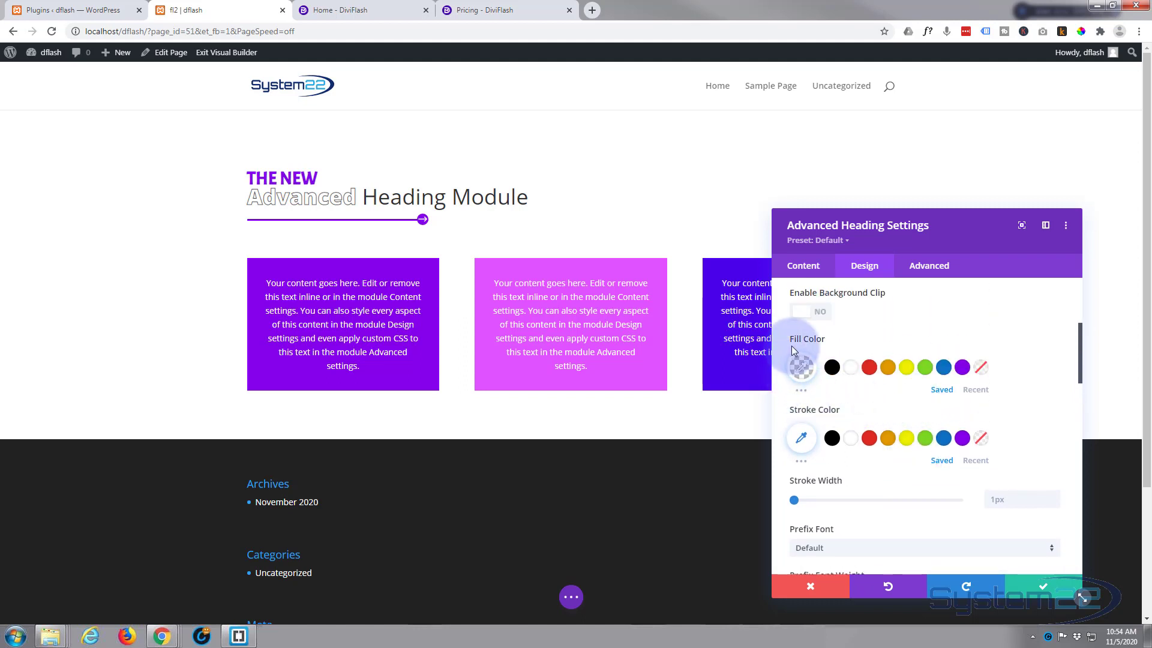
{"action": "left_click", "coordinate": [872, 369]}
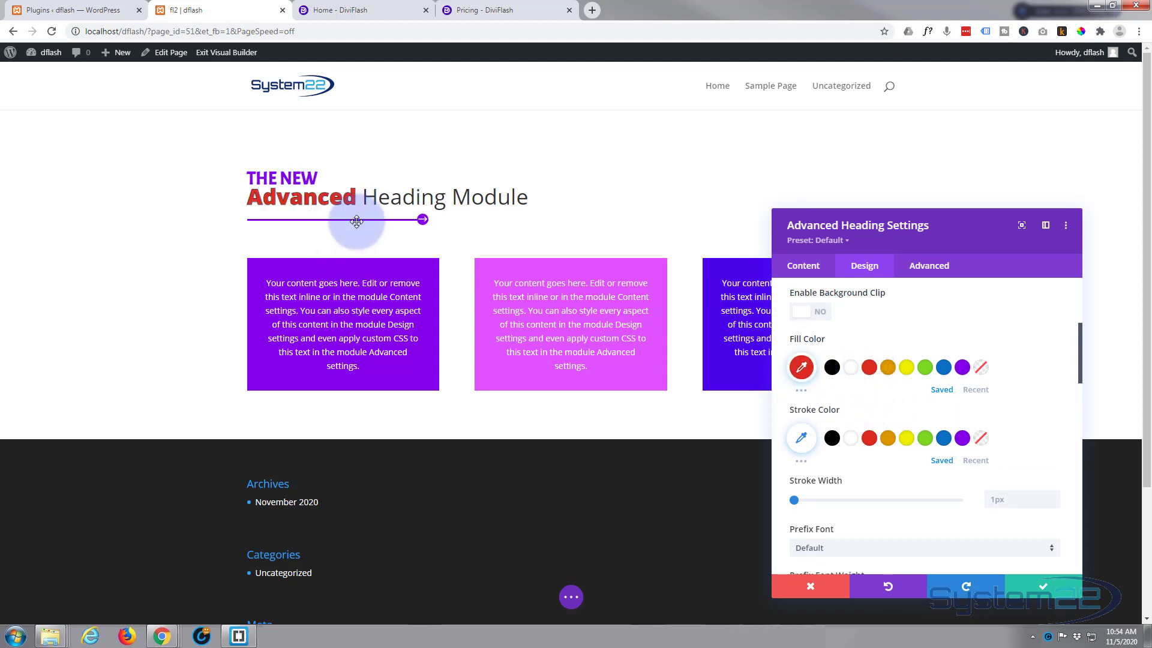
{"action": "left_click", "coordinate": [831, 439]}
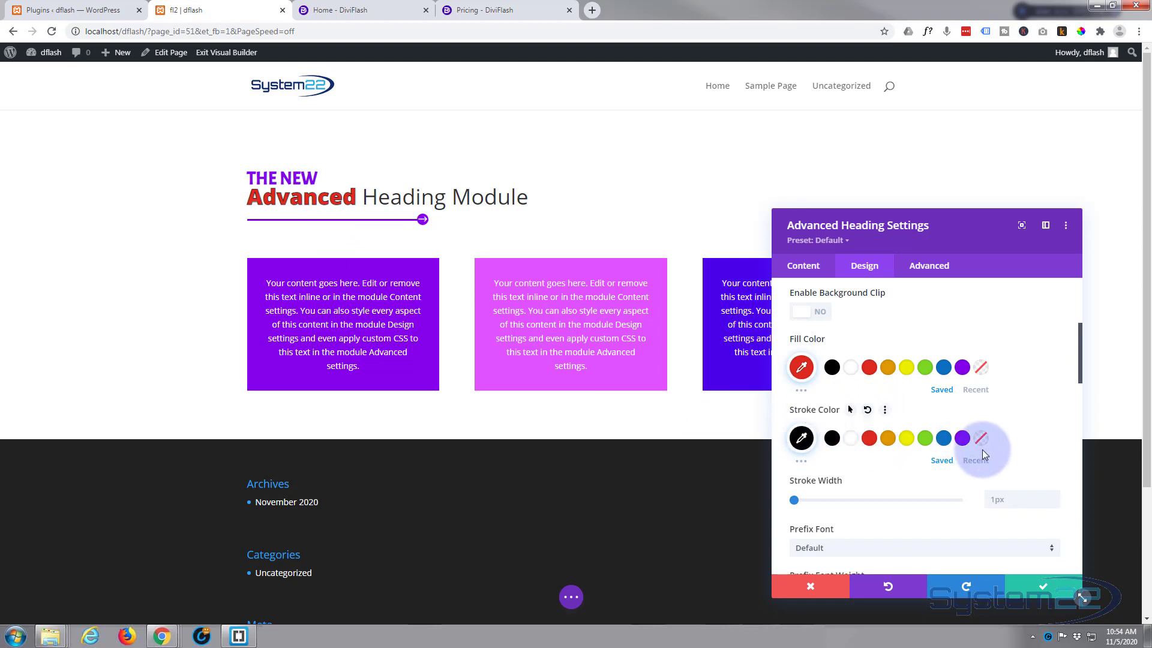
{"action": "key", "text": "Up"}
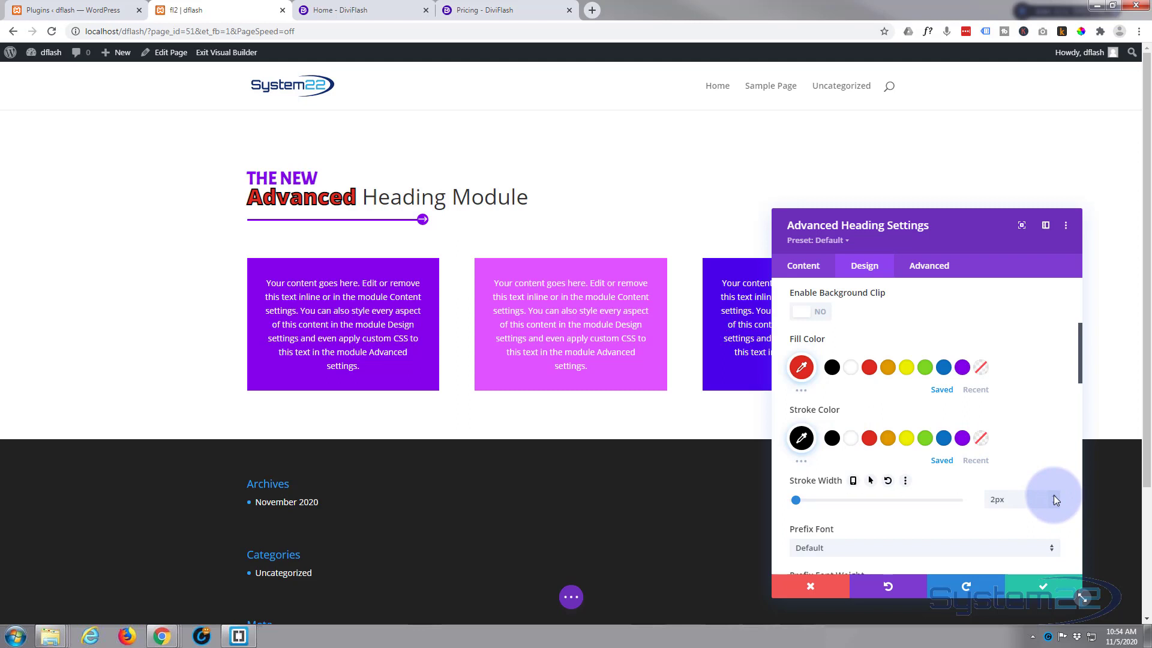
{"action": "scroll", "coordinate": [904, 355], "scroll_direction": "down", "scroll_amount": 2}
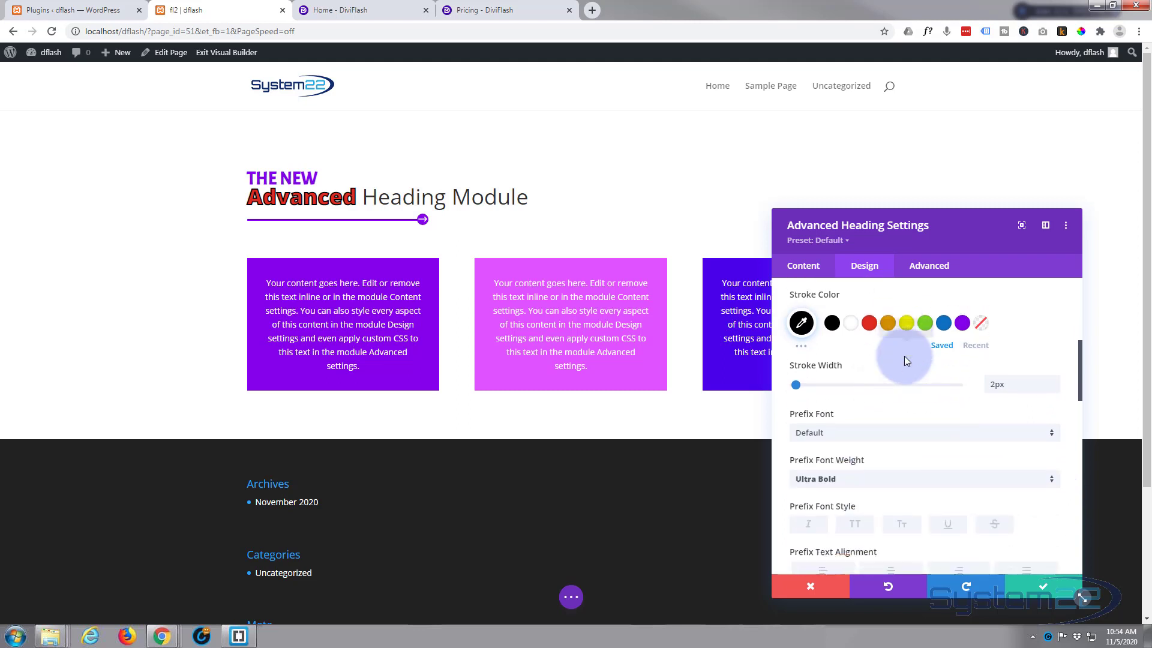
{"action": "scroll", "coordinate": [904, 355], "scroll_direction": "down", "scroll_amount": 1}
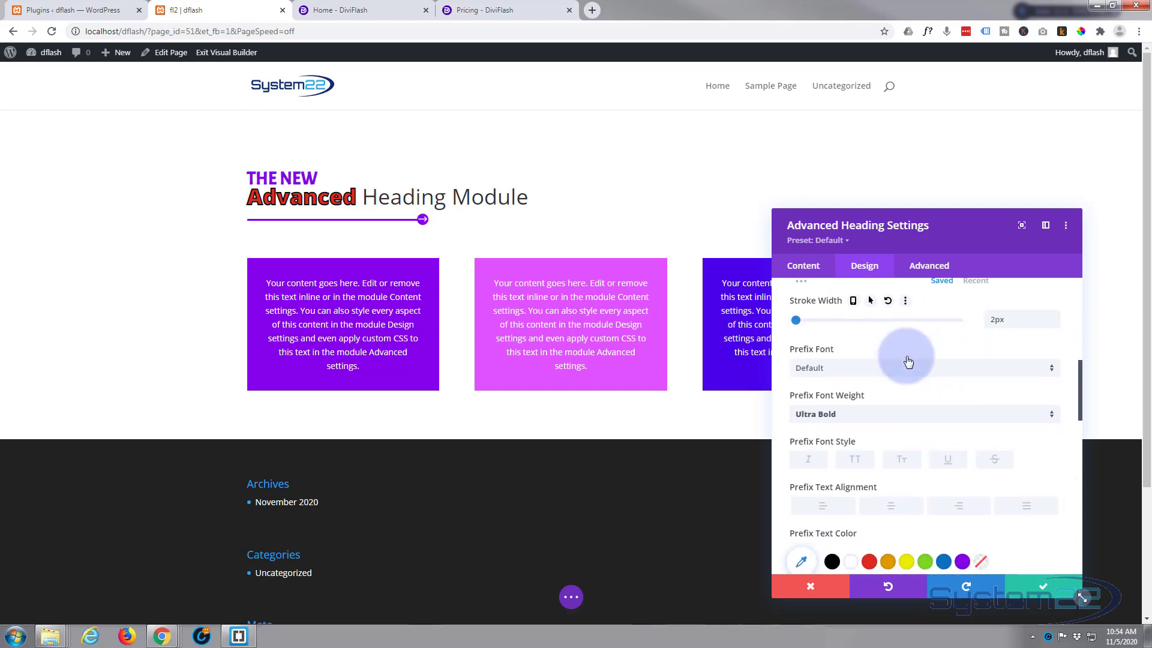
{"action": "scroll", "coordinate": [907, 361], "scroll_direction": "down", "scroll_amount": 1}
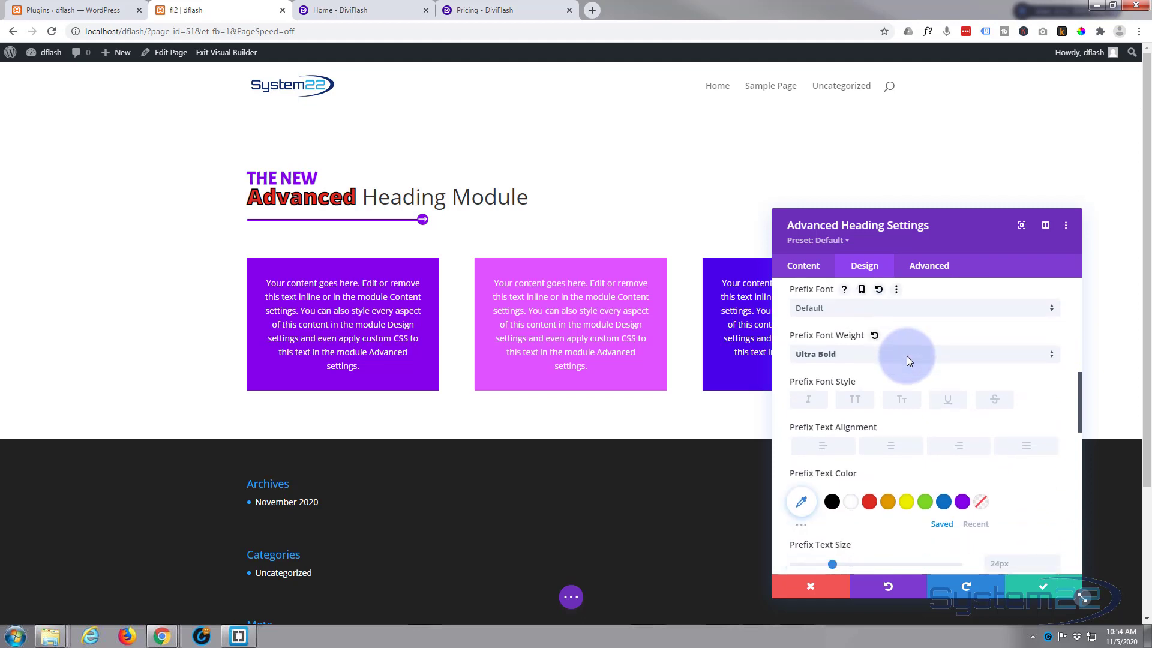
{"action": "scroll", "coordinate": [906, 355], "scroll_direction": "down", "scroll_amount": 1}
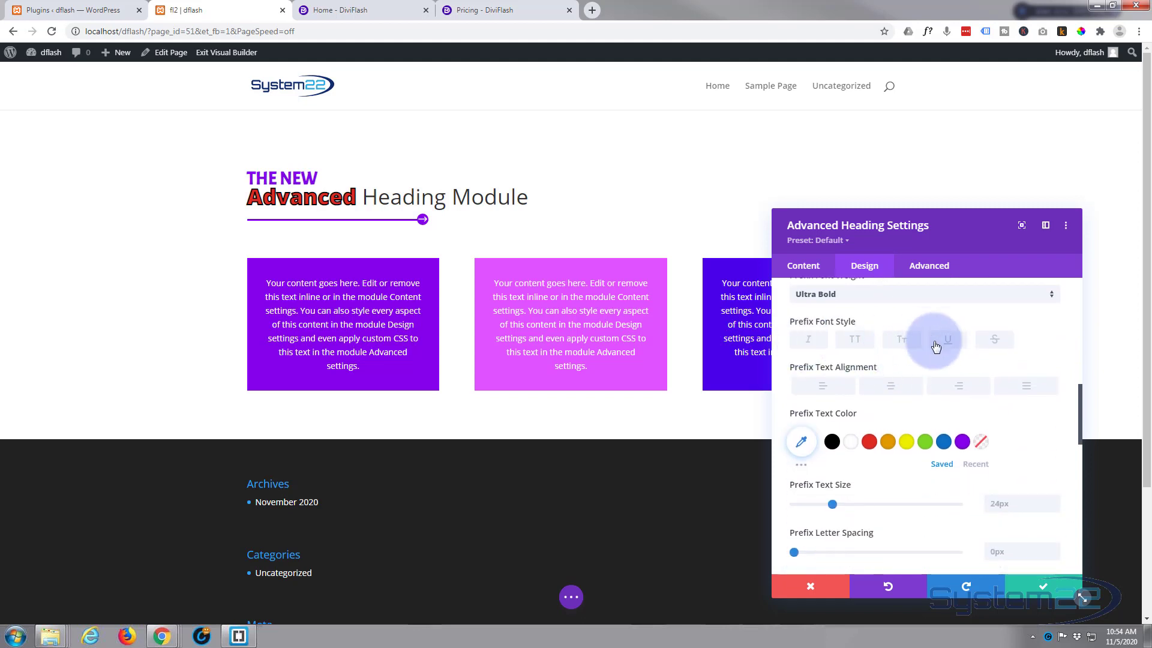
{"action": "scroll", "coordinate": [919, 353], "scroll_direction": "down", "scroll_amount": 1}
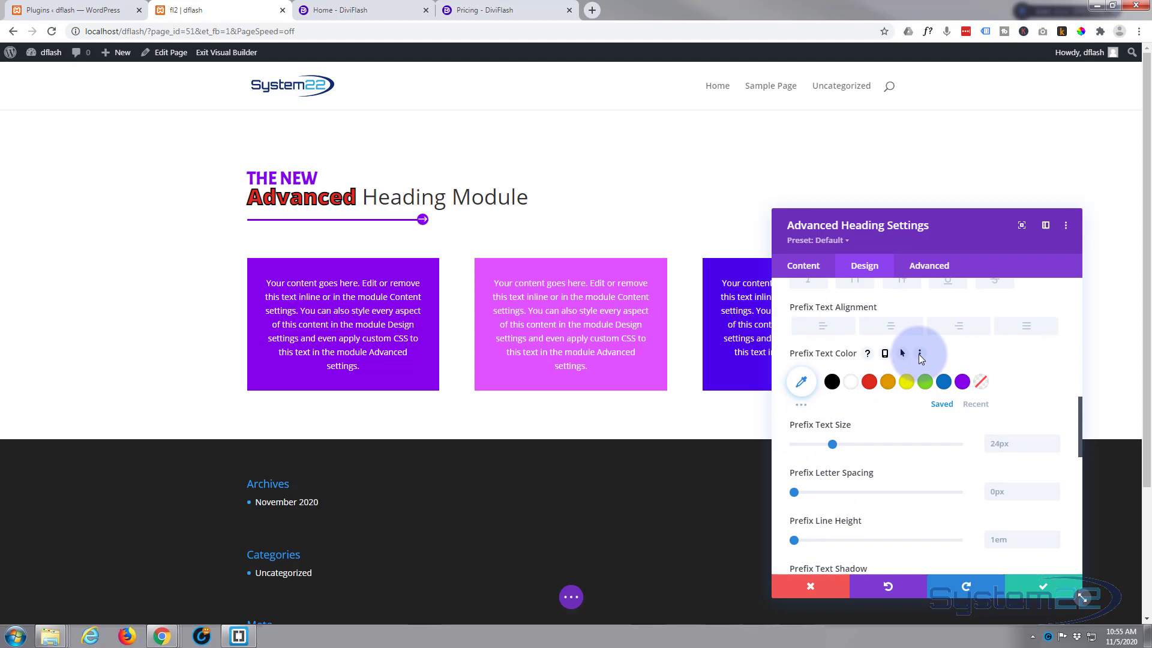
{"action": "scroll", "coordinate": [919, 354], "scroll_direction": "down", "scroll_amount": 4}
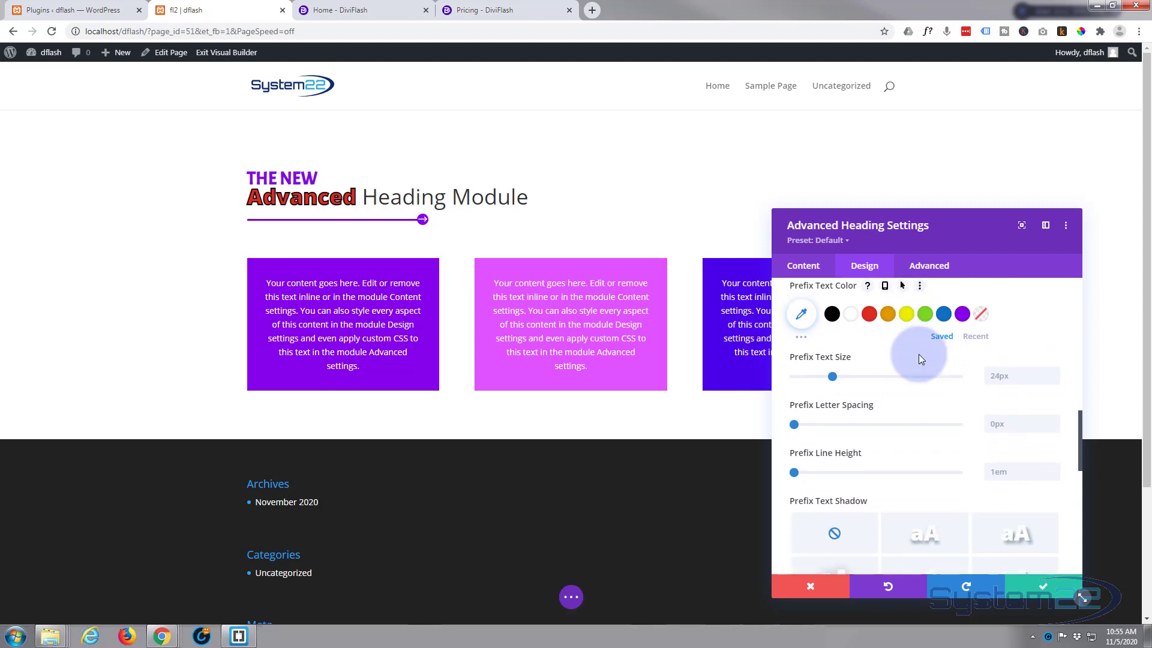
{"action": "scroll", "coordinate": [919, 359], "scroll_direction": "down", "scroll_amount": 1}
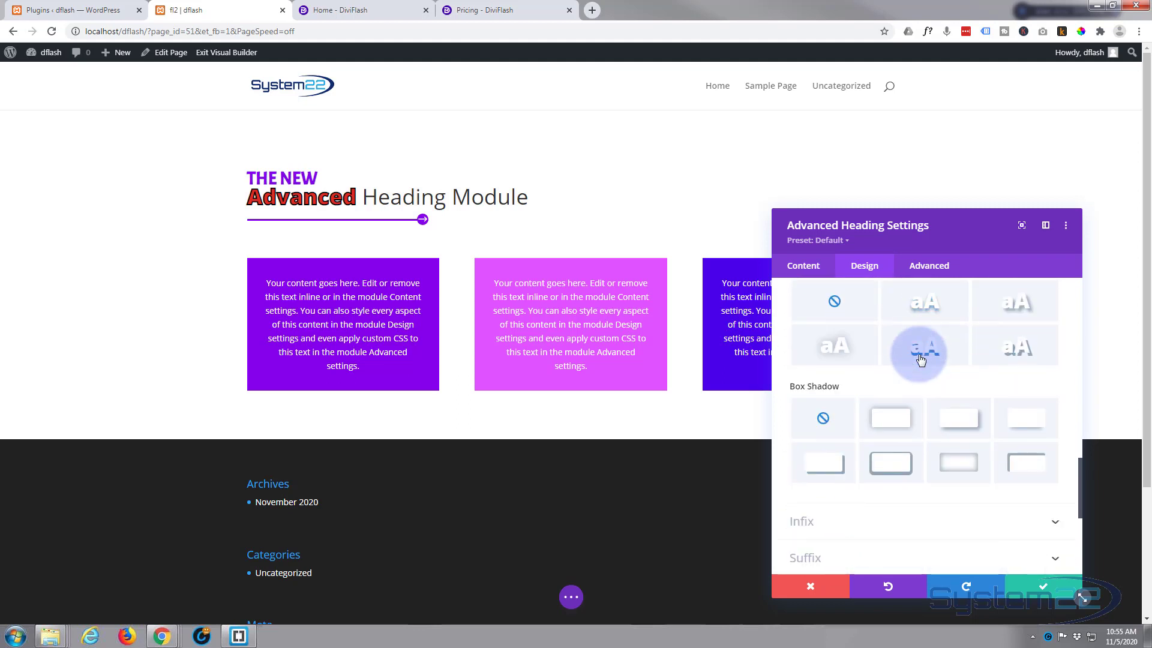
{"action": "scroll", "coordinate": [920, 360], "scroll_direction": "down", "scroll_amount": 2}
{"action": "scroll", "coordinate": [869, 406], "scroll_direction": "down", "scroll_amount": 3}
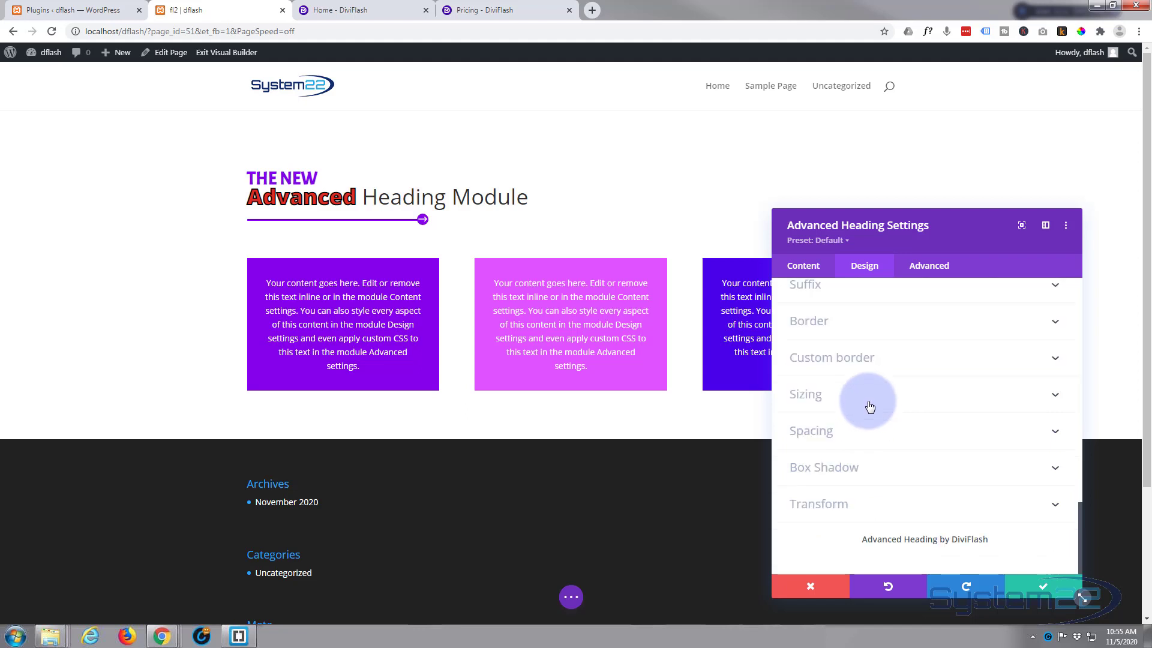
{"action": "scroll", "coordinate": [869, 407], "scroll_direction": "up", "scroll_amount": 5}
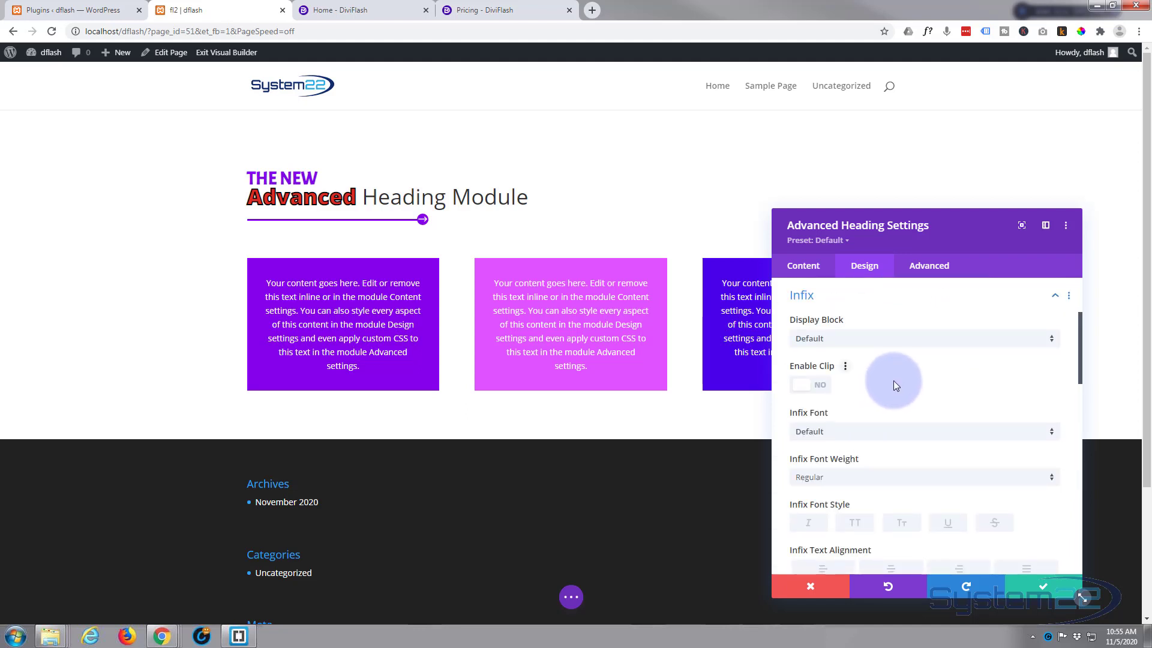
Make the infix word 'Heading' Semi Bold with the second text shadow preset.
{"action": "scroll", "coordinate": [893, 380], "scroll_direction": "down", "scroll_amount": 1}
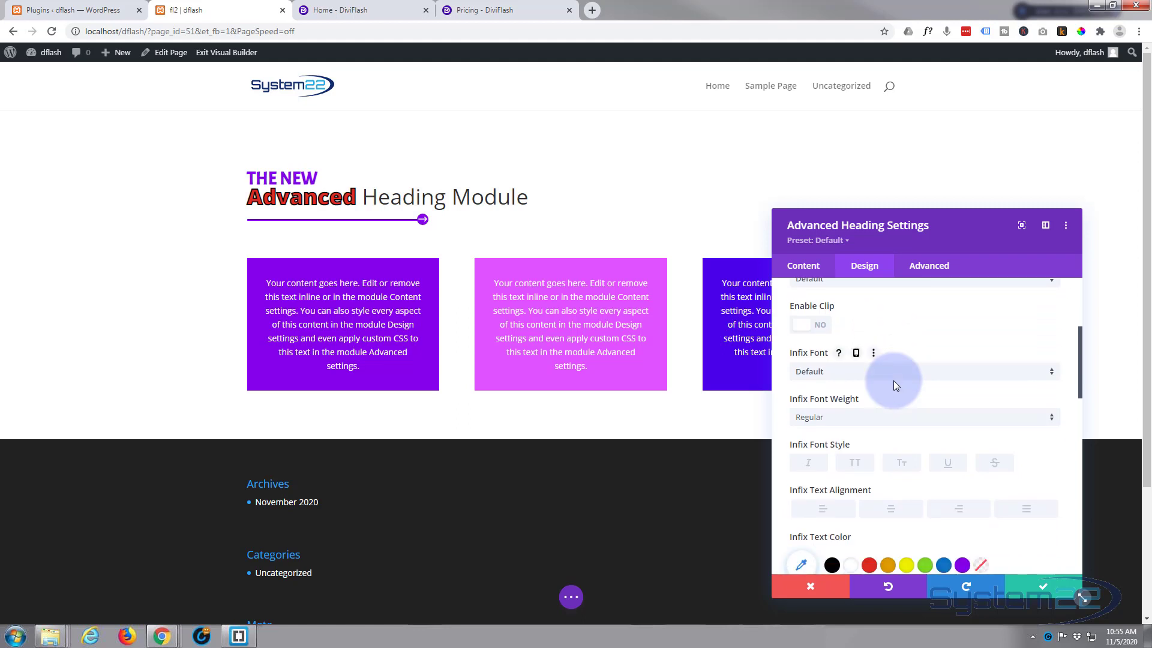
{"action": "scroll", "coordinate": [893, 381], "scroll_direction": "down", "scroll_amount": 1}
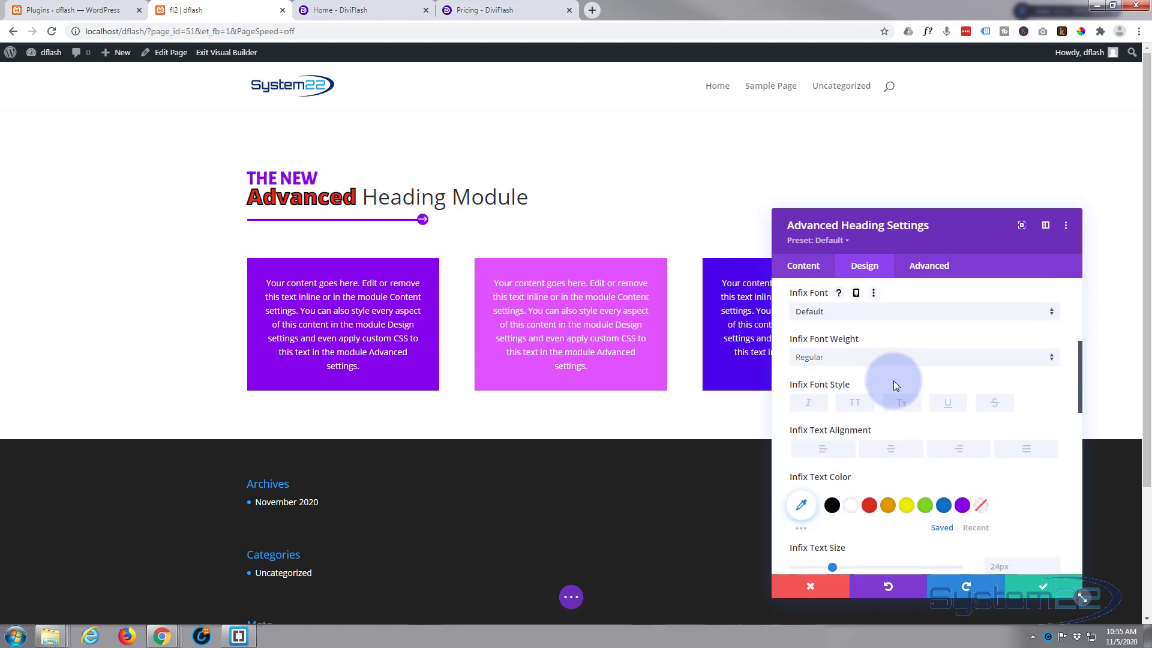
{"action": "left_click", "coordinate": [841, 358]}
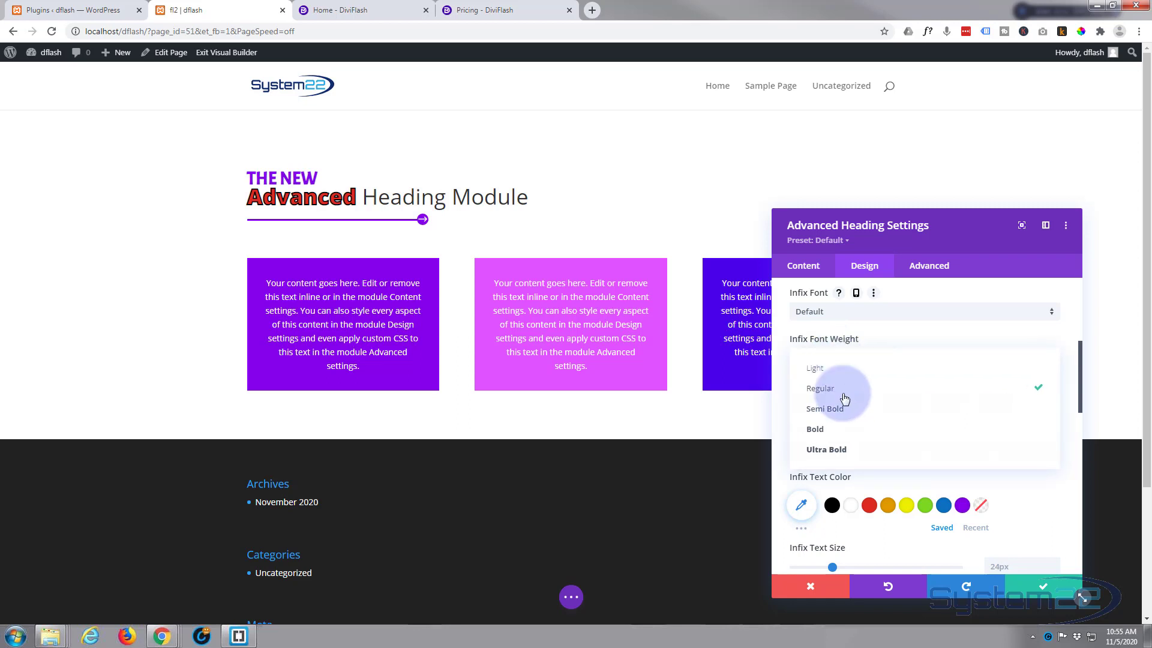
{"action": "left_click", "coordinate": [846, 410]}
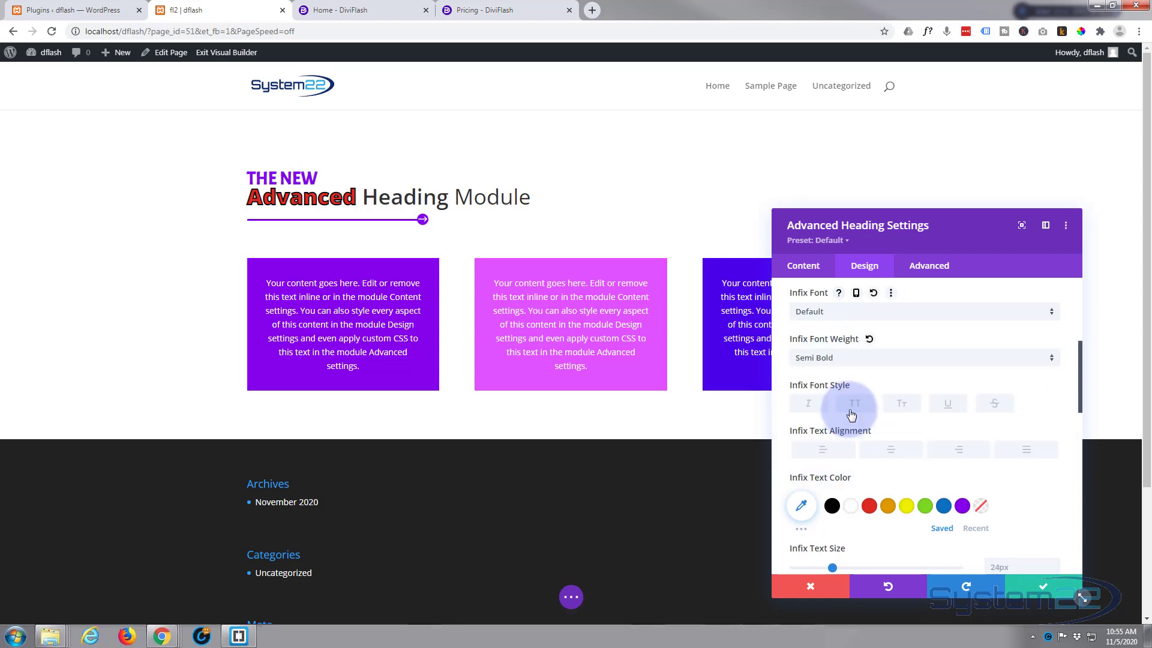
{"action": "scroll", "coordinate": [908, 396], "scroll_direction": "down", "scroll_amount": 5}
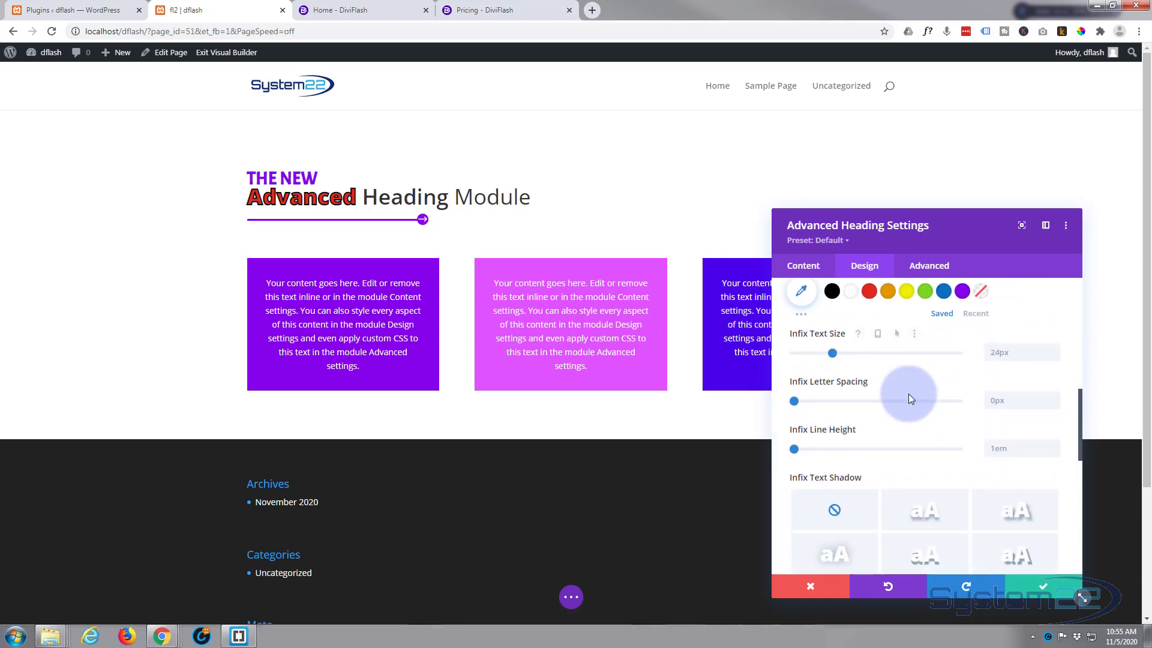
{"action": "left_click", "coordinate": [925, 433]}
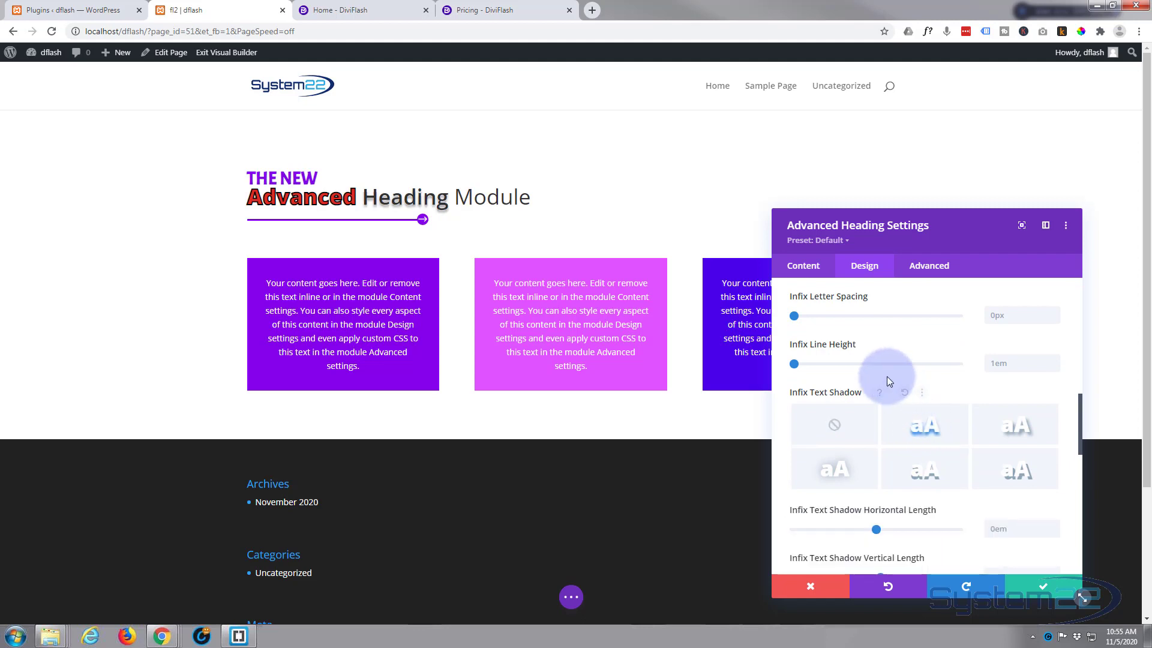
Color the suffix word 'Module' with the purple #8300e9 swatch.
{"action": "scroll", "coordinate": [893, 367], "scroll_direction": "down", "scroll_amount": 8}
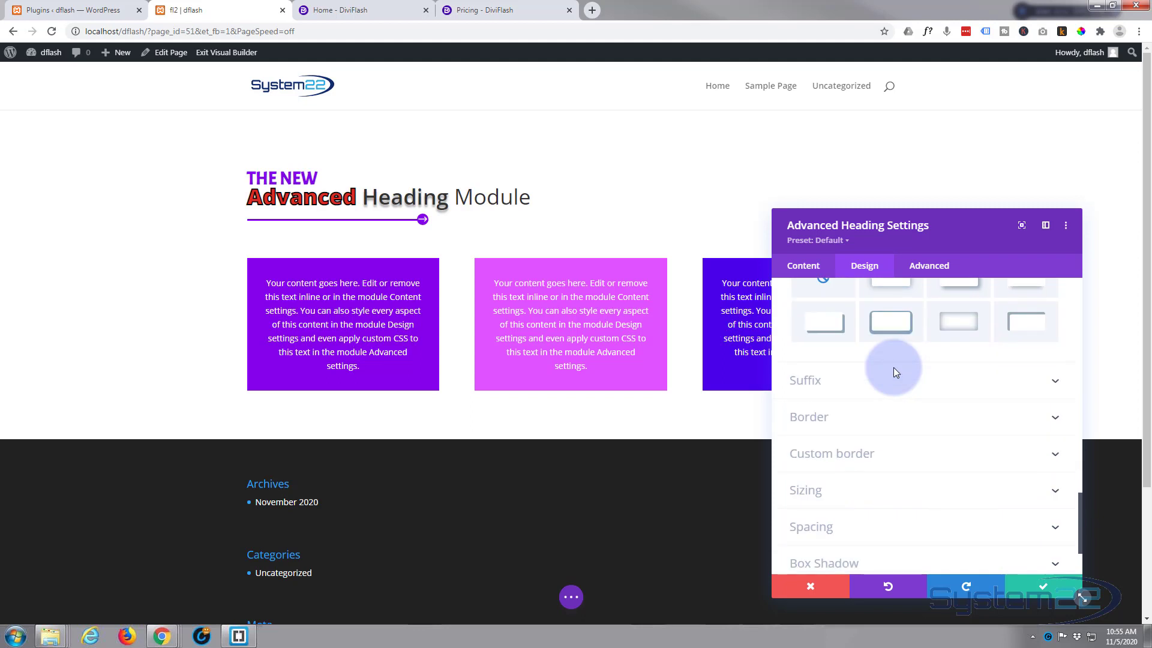
{"action": "left_click", "coordinate": [822, 381]}
{"action": "scroll", "coordinate": [890, 382], "scroll_direction": "down", "scroll_amount": 4}
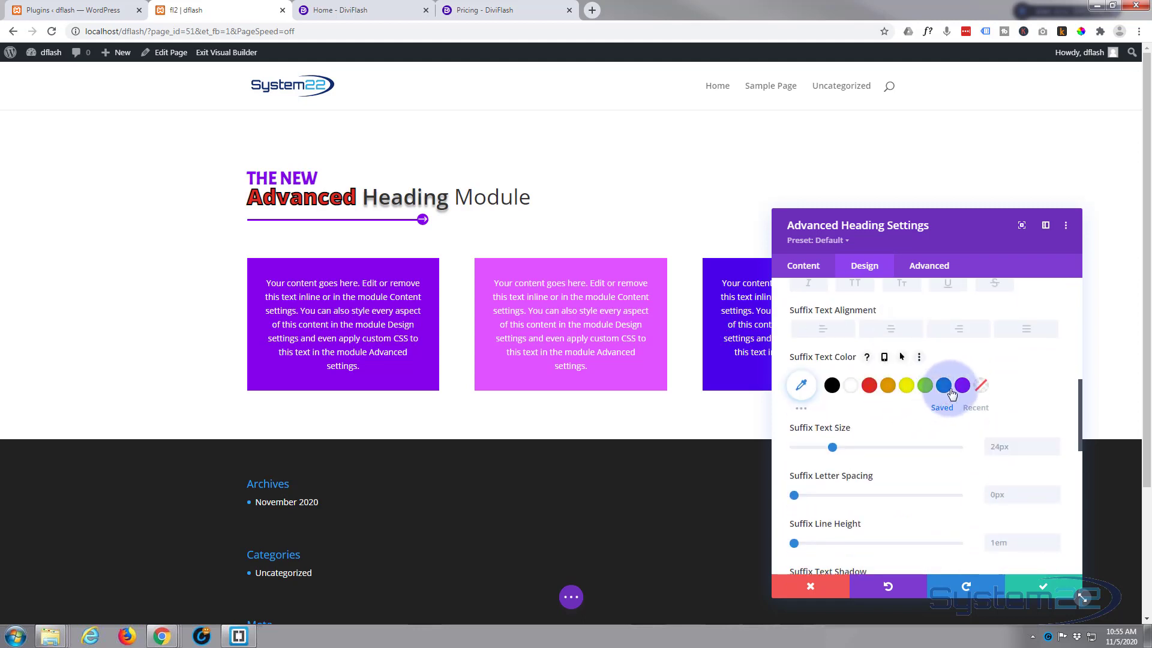
{"action": "left_click", "coordinate": [962, 385]}
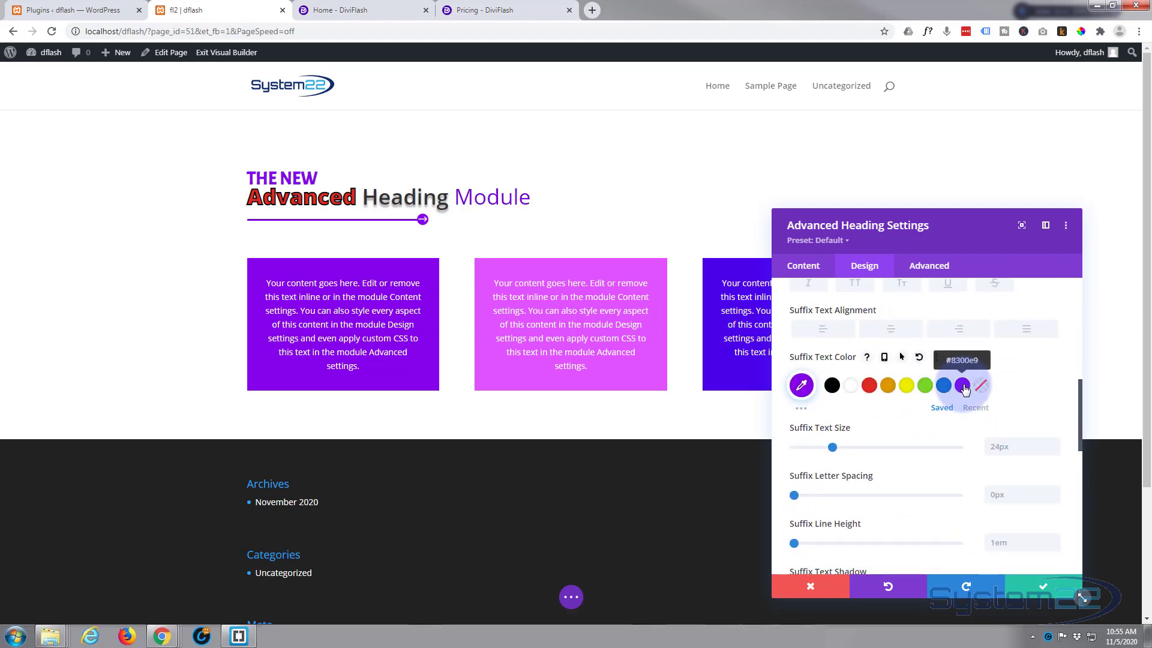
{"action": "scroll", "coordinate": [877, 402], "scroll_direction": "down", "scroll_amount": 1}
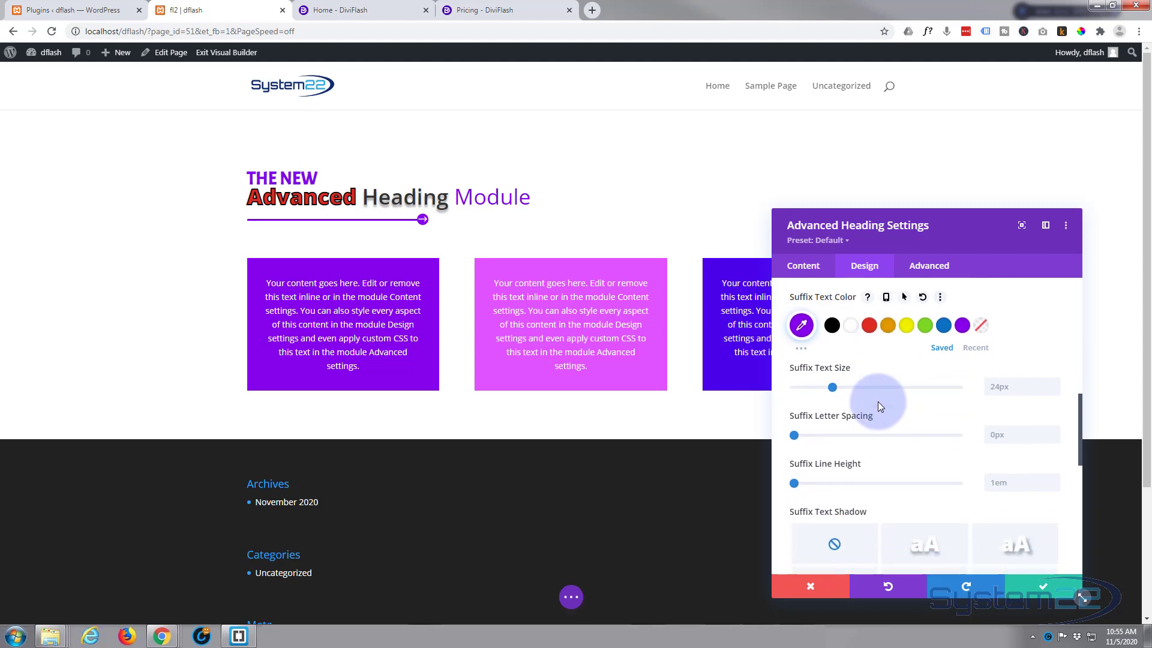
{"action": "scroll", "coordinate": [878, 405], "scroll_direction": "down", "scroll_amount": 4}
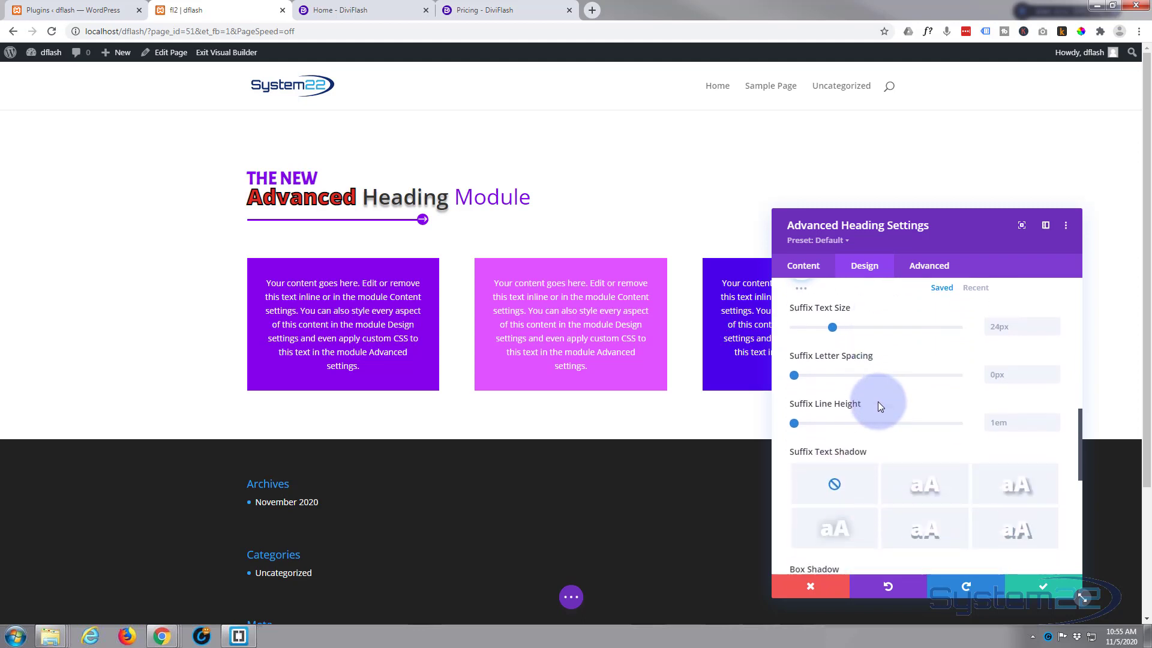
{"action": "scroll", "coordinate": [880, 407], "scroll_direction": "down", "scroll_amount": 3}
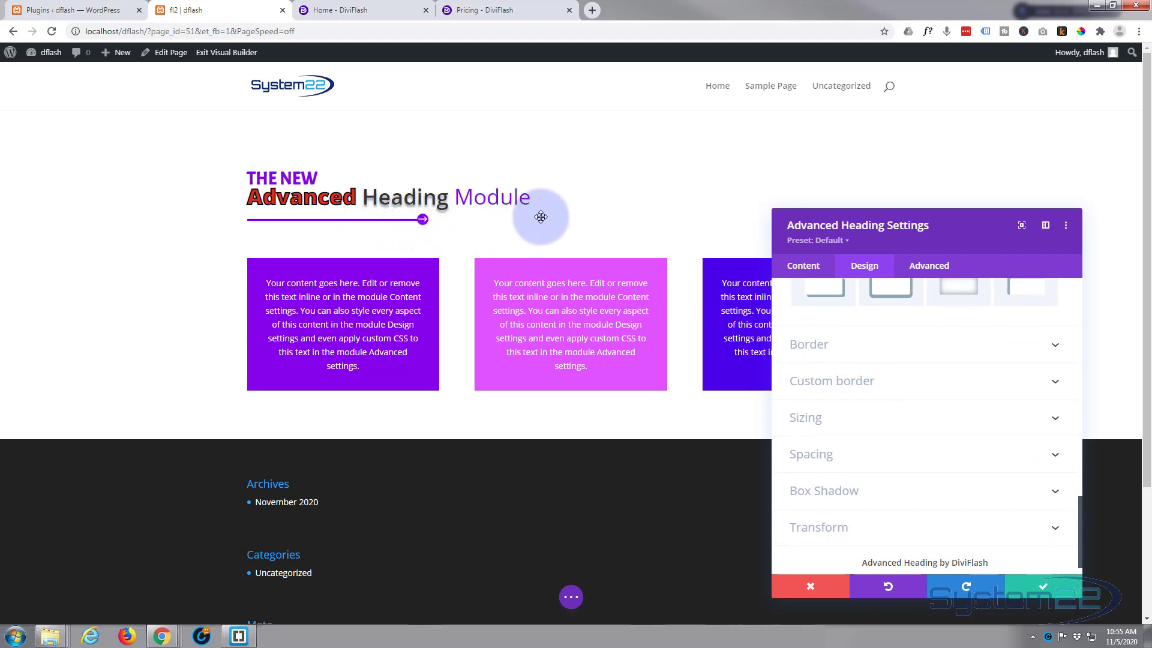
Raise the heading's Divider Max Width from 28% to 48% in the Content tab.
{"action": "left_click", "coordinate": [804, 266]}
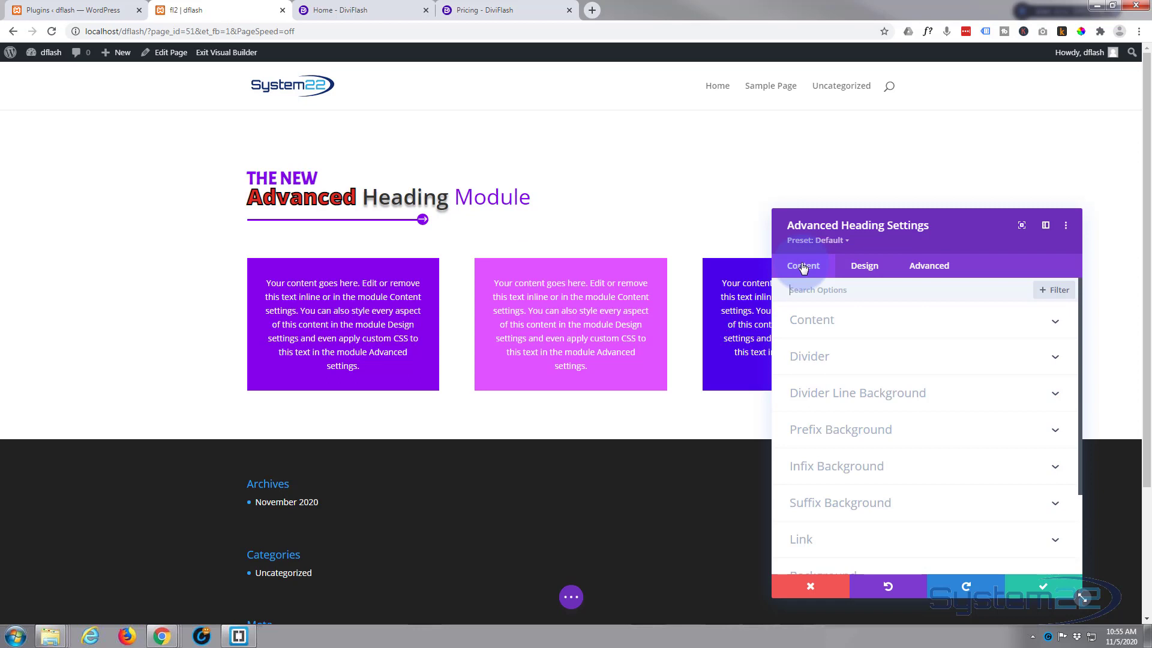
{"action": "left_click", "coordinate": [849, 366]}
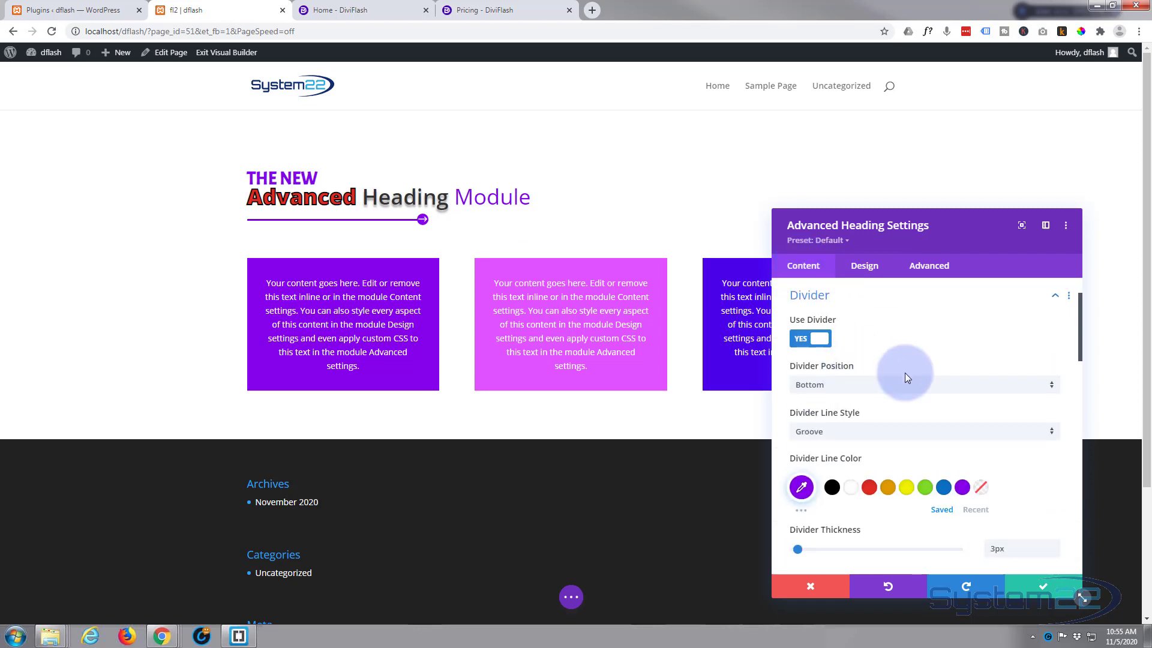
{"action": "scroll", "coordinate": [926, 384], "scroll_direction": "down", "scroll_amount": 3}
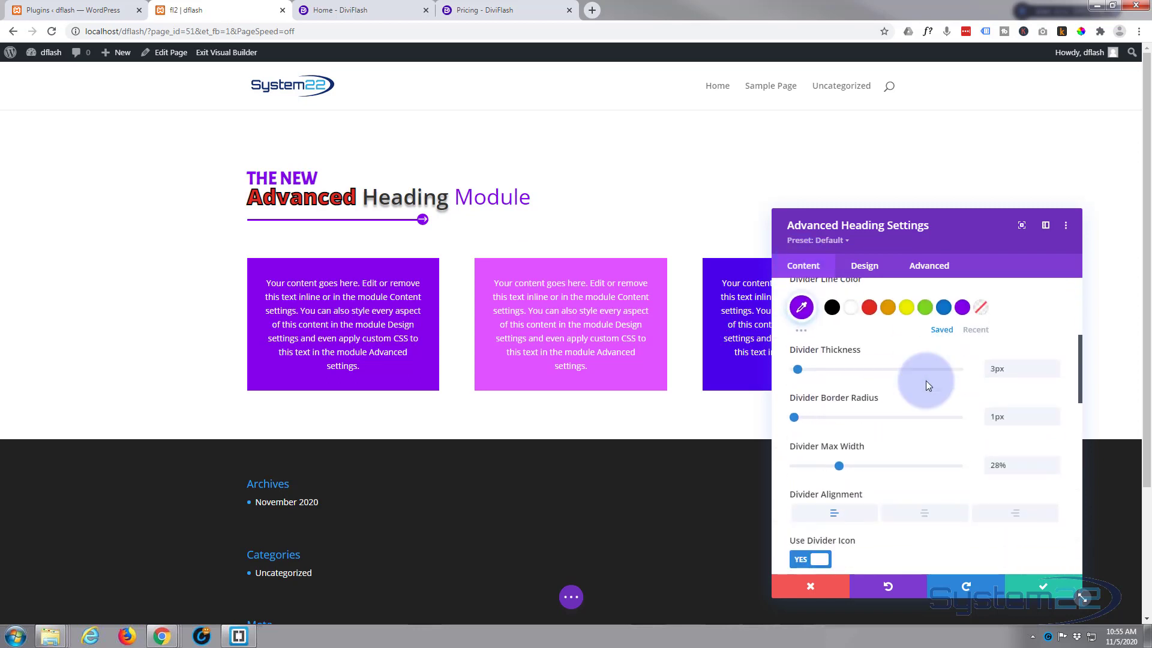
{"action": "scroll", "coordinate": [926, 380], "scroll_direction": "down", "scroll_amount": 2}
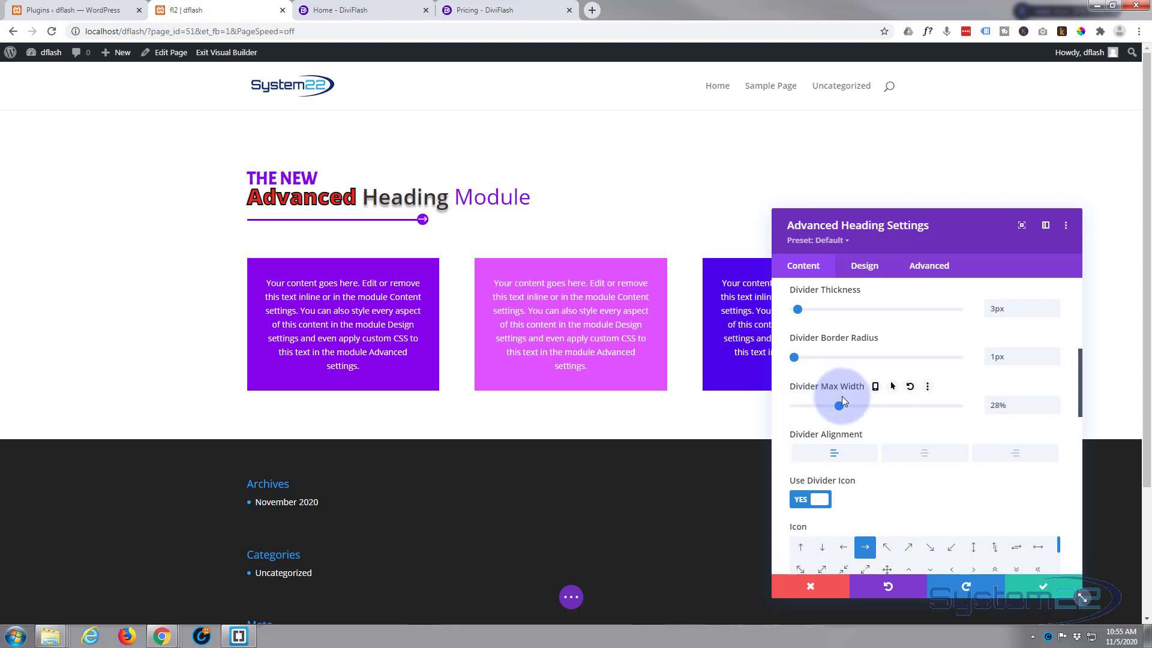
{"action": "left_click_drag", "start_coordinate": [840, 404], "coordinate": [873, 404]}
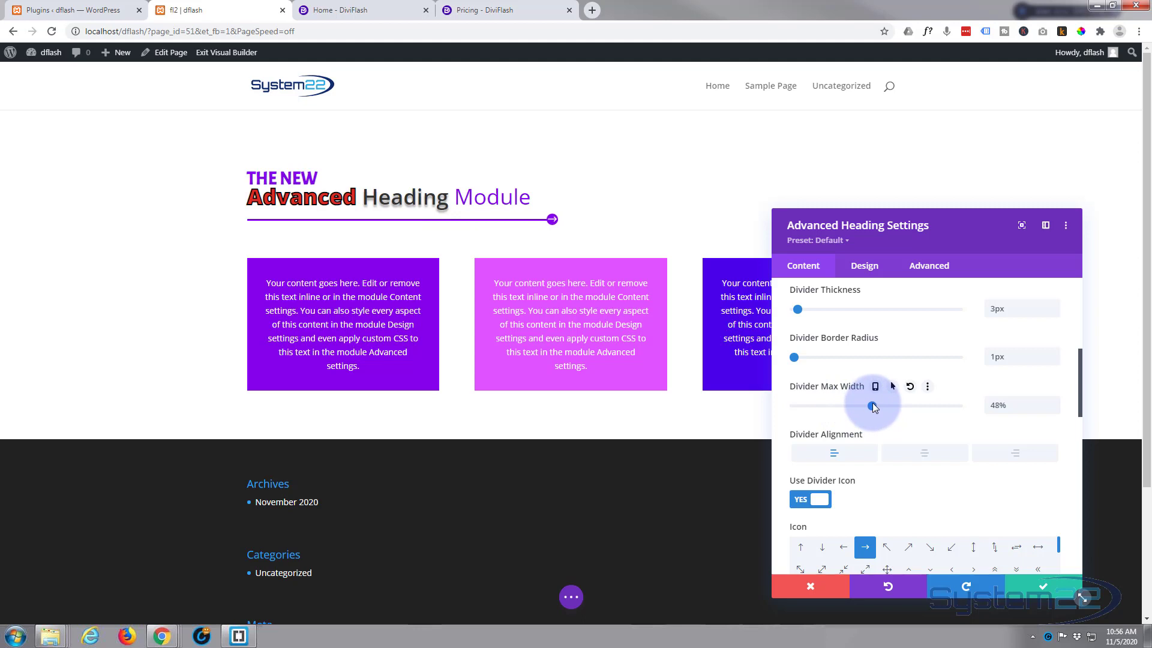
{"action": "left_click", "coordinate": [493, 286]}
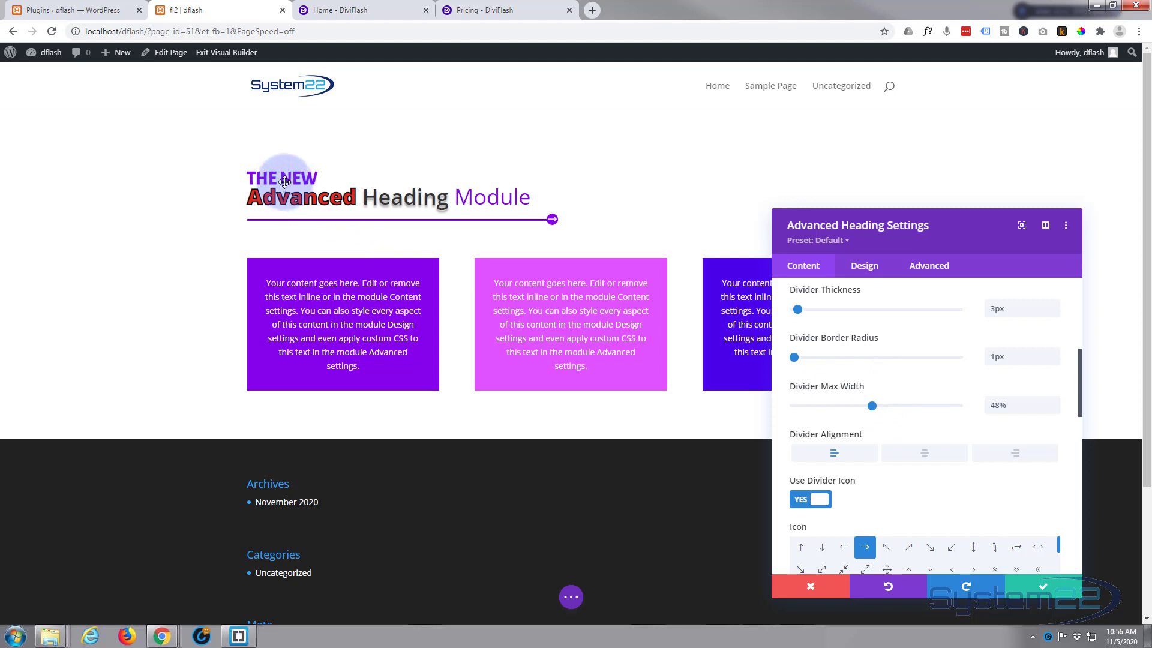
Change the Dual Text bottom padding under 'THE NEW' from 20px to 30px and close the heading settings.
{"action": "left_click", "coordinate": [865, 269]}
{"action": "left_click", "coordinate": [886, 367]}
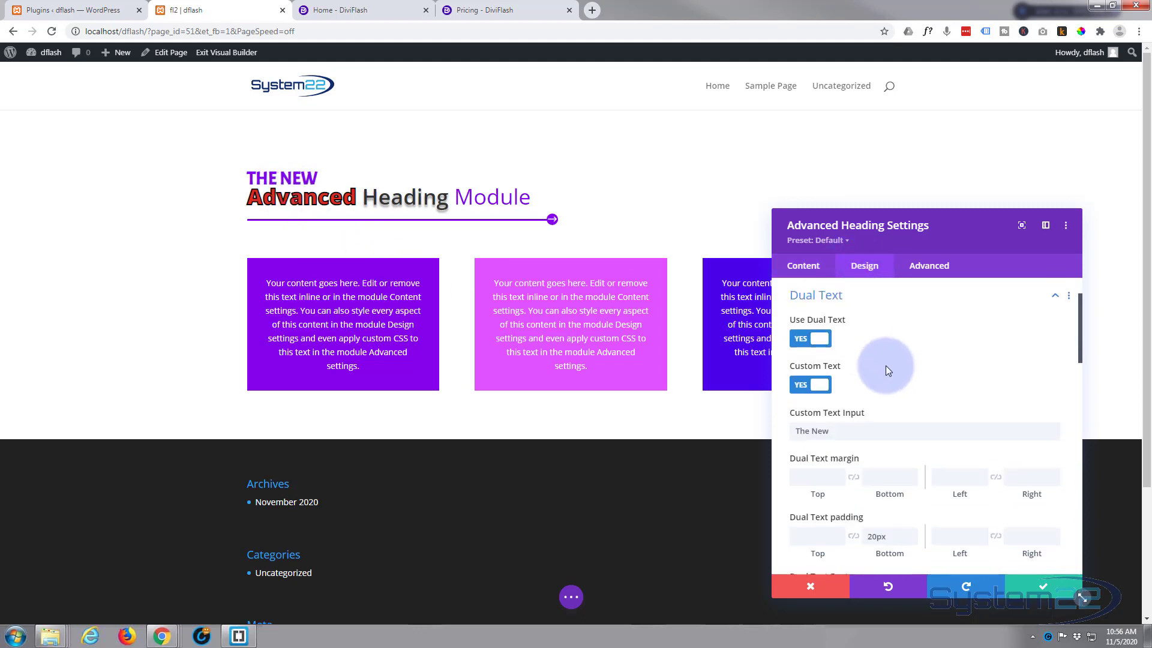
{"action": "scroll", "coordinate": [895, 379], "scroll_direction": "down", "scroll_amount": 1}
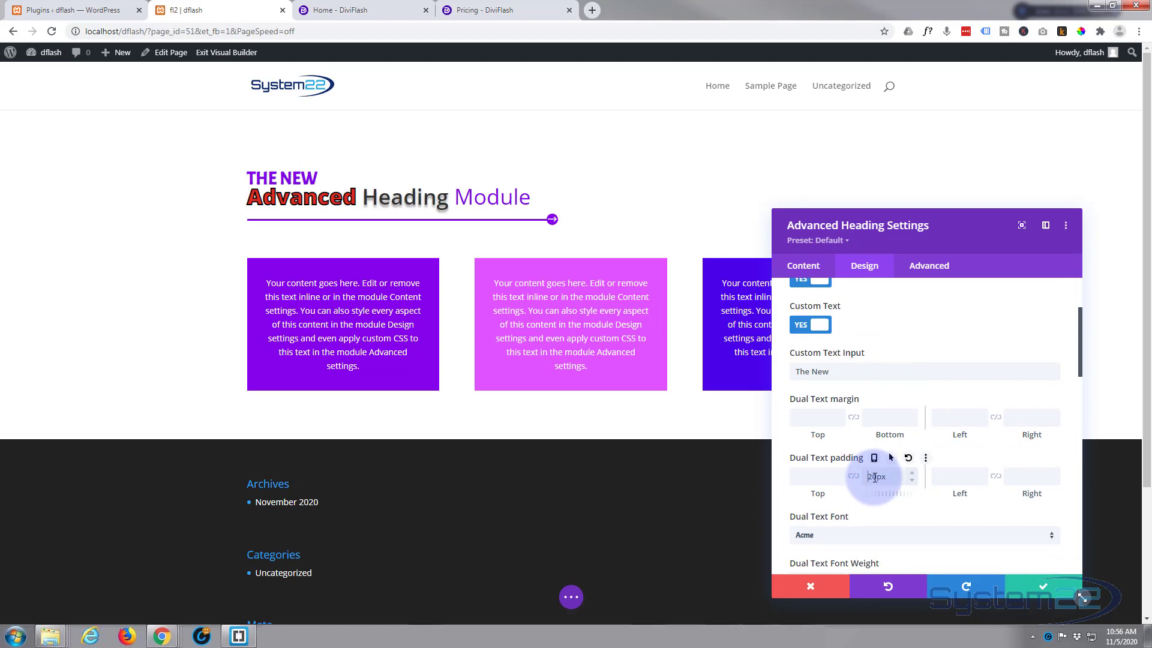
{"action": "left_click_drag", "start_coordinate": [875, 477], "coordinate": [866, 472]}
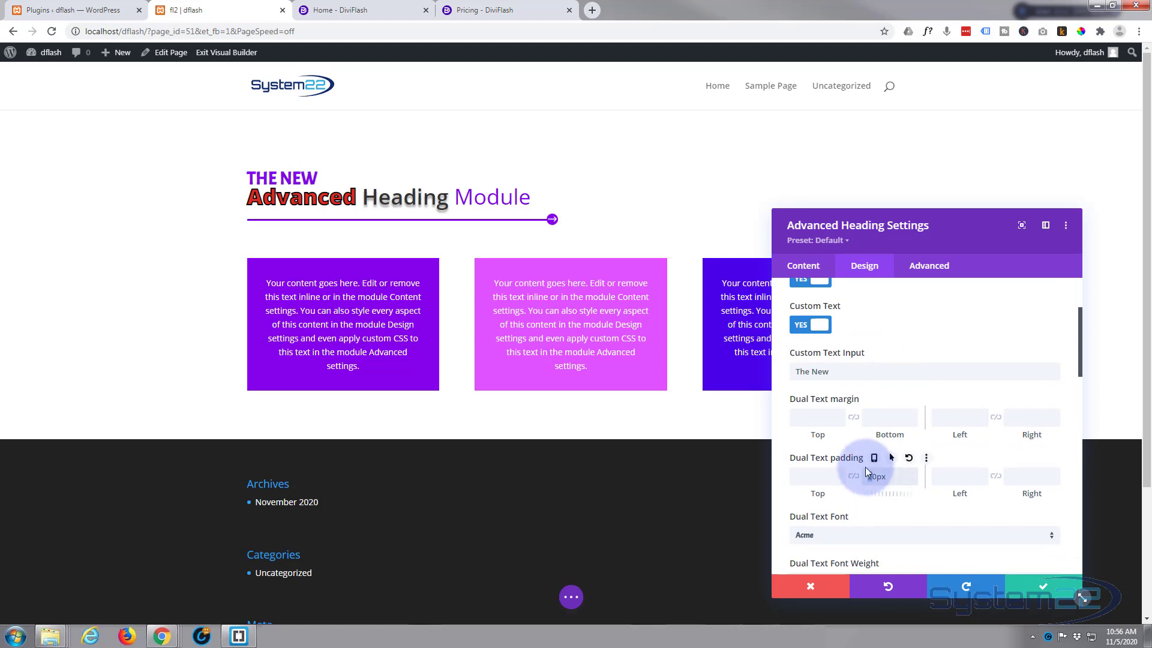
{"action": "type", "text": "3"}
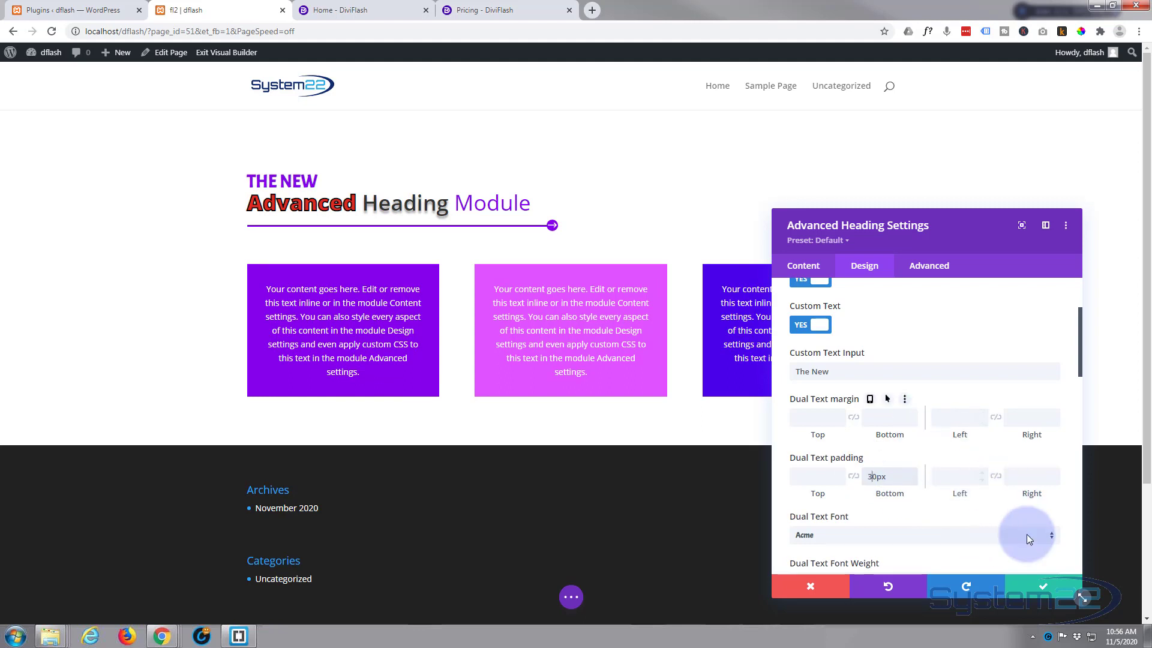
{"action": "left_click", "coordinate": [1045, 588]}
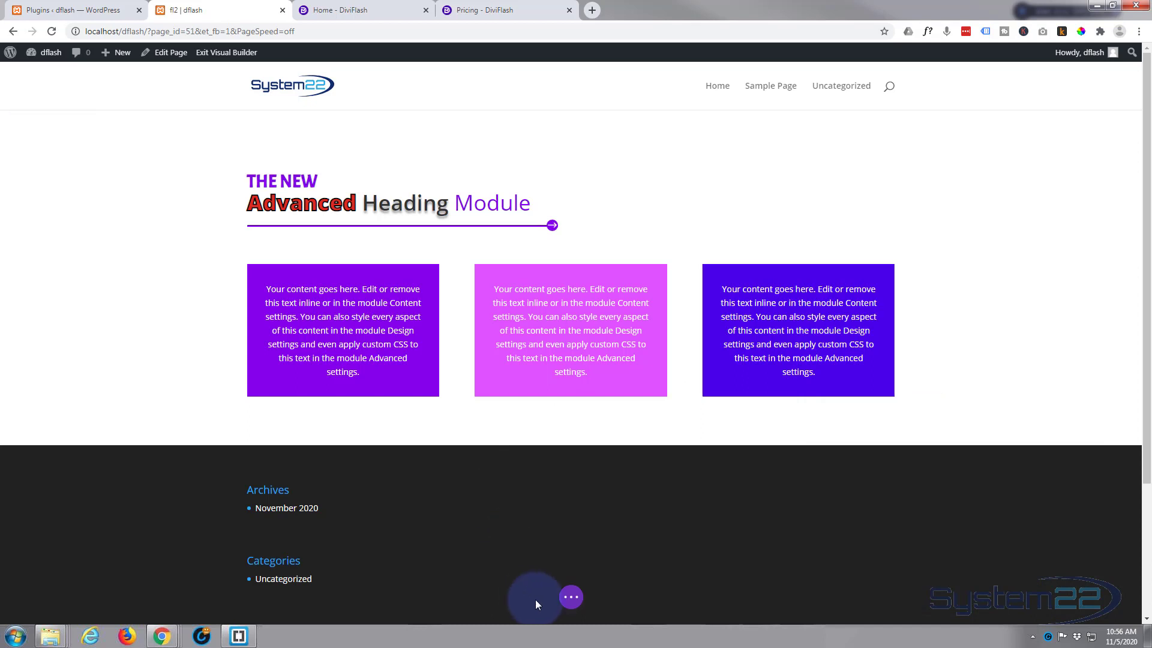
{"action": "left_click", "coordinate": [569, 597]}
Save the page as a draft and exit the Visual Builder to view the finished heading.
{"action": "left_click", "coordinate": [1044, 597]}
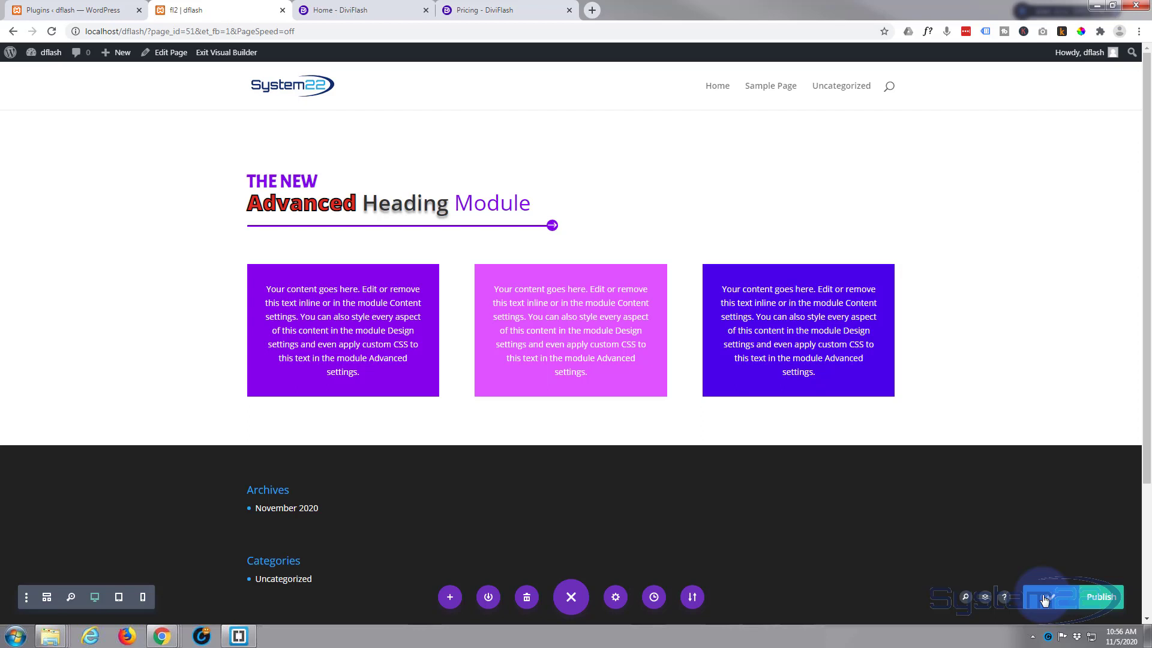
{"action": "left_click", "coordinate": [216, 53]}
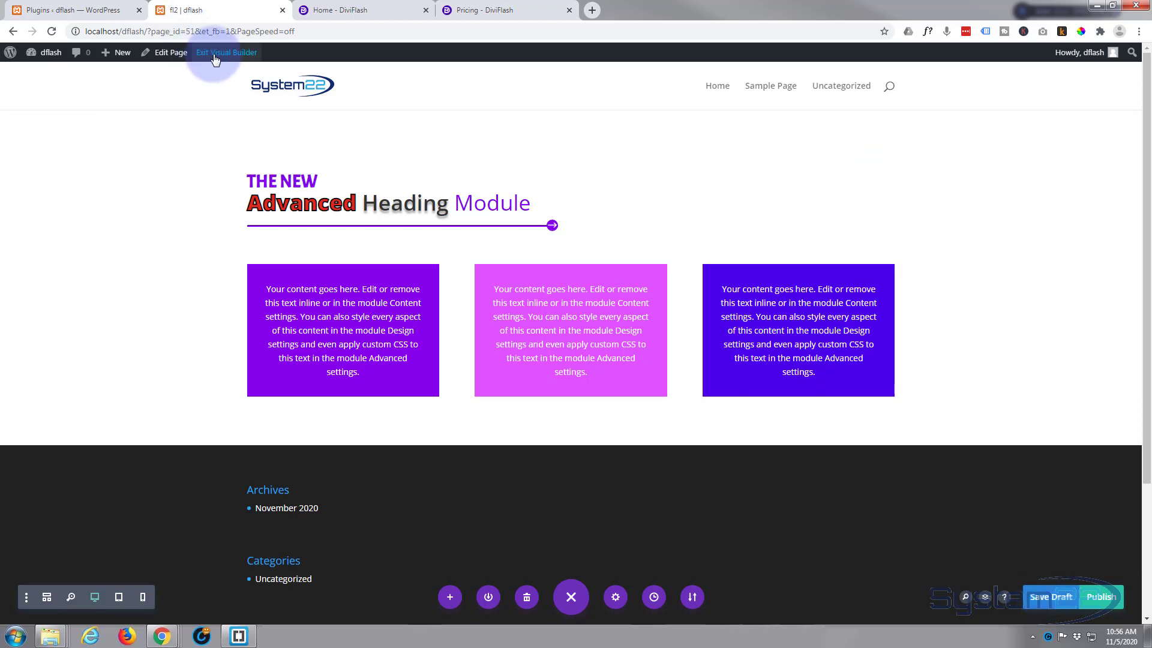